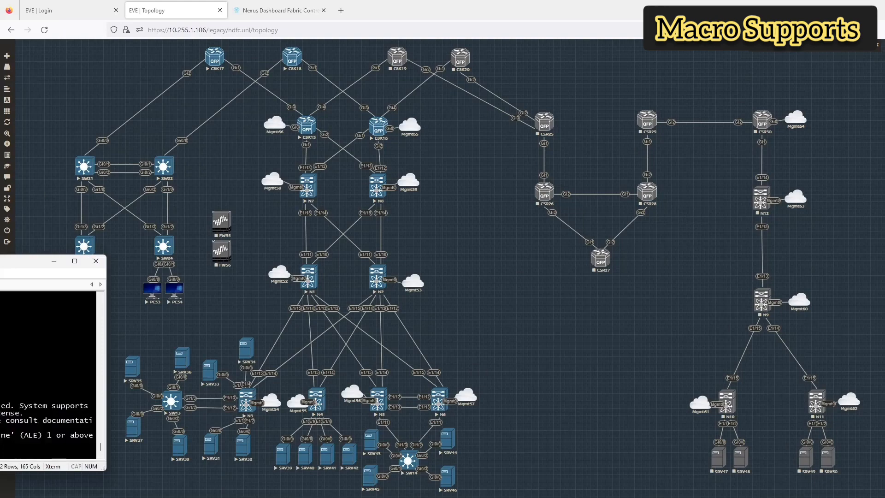
# Step: On the C8K15 console, enter privileged mode and list the interfaces with their addresses
pyautogui.moveTo(0, 261); pyautogui.dragTo(516, 180)
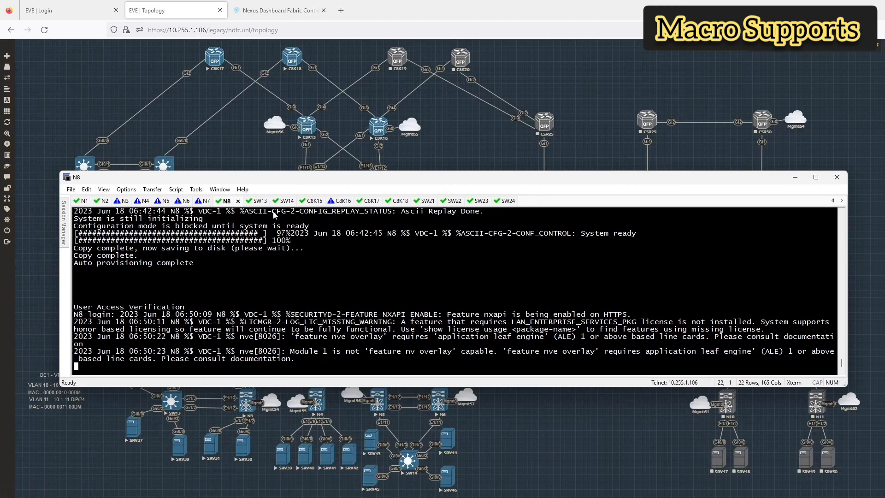
pyautogui.click(314, 202)
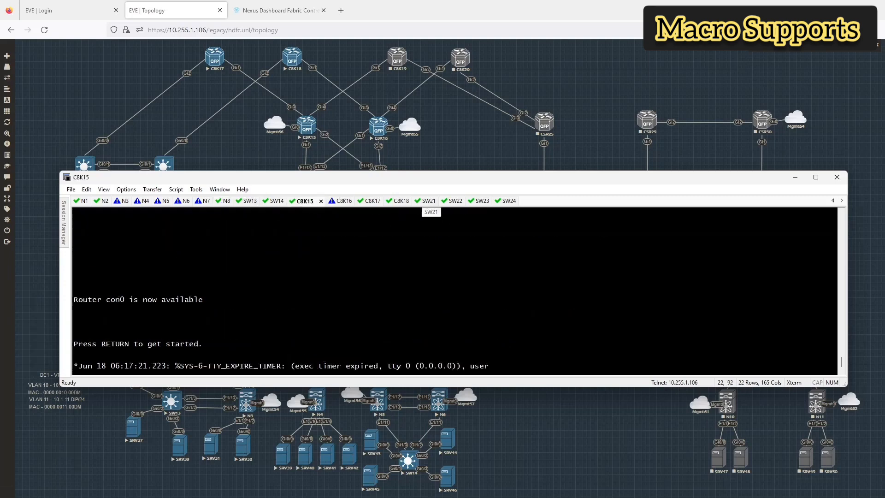
pyautogui.press('Return')
pyautogui.write('en')
pyautogui.press('Return')
pyautogui.write('show ip int br')
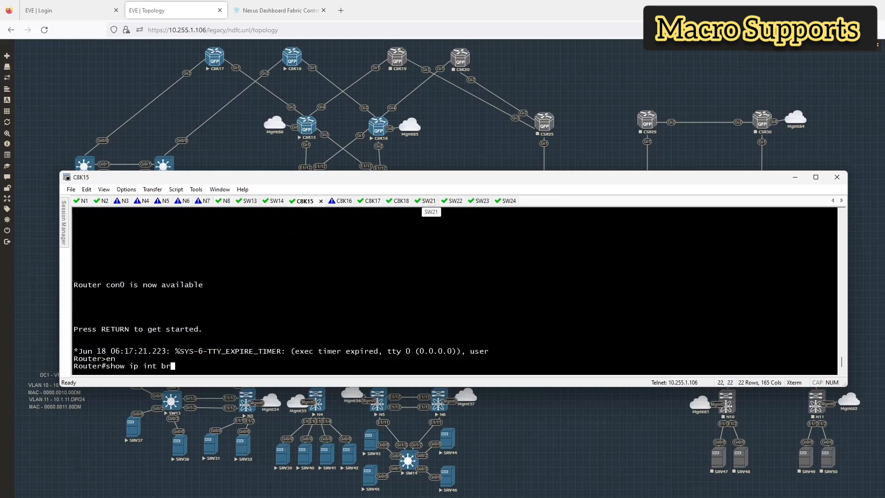
pyautogui.press('Return')
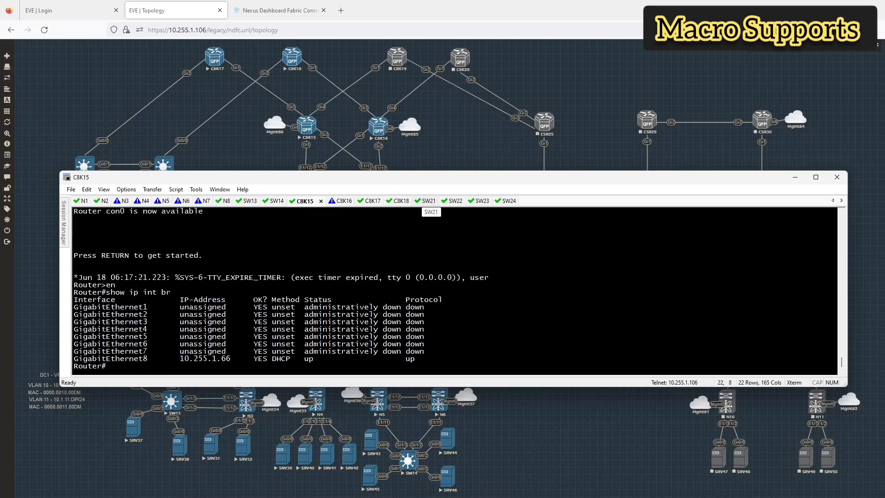
# Step: Set hostname C8K15 and address GigabitEthernet8 as 10.255.1.15 255.255.255.0
pyautogui.write('conf t')
pyautogui.press('Return')
pyautogui.write('hostn ')
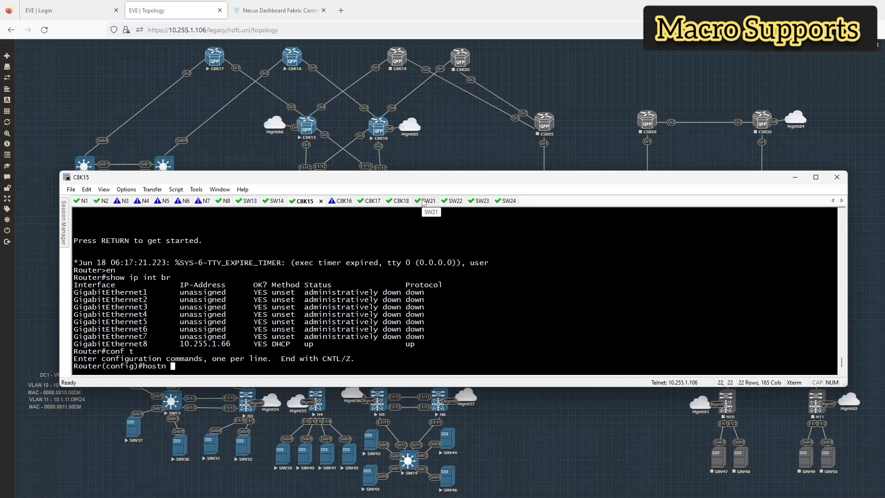
pyautogui.write('C8K15')
pyautogui.press('Return')
pyautogui.write('int g8')
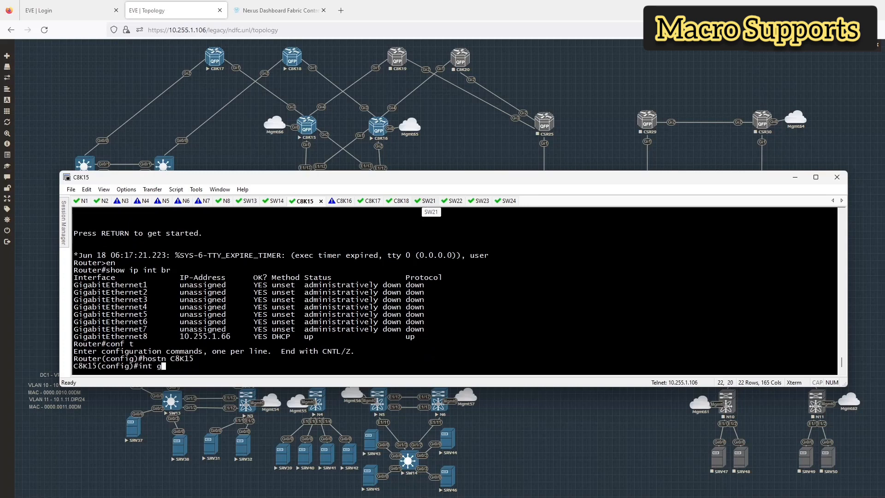
pyautogui.press('Return')
pyautogui.write('ip add 10')
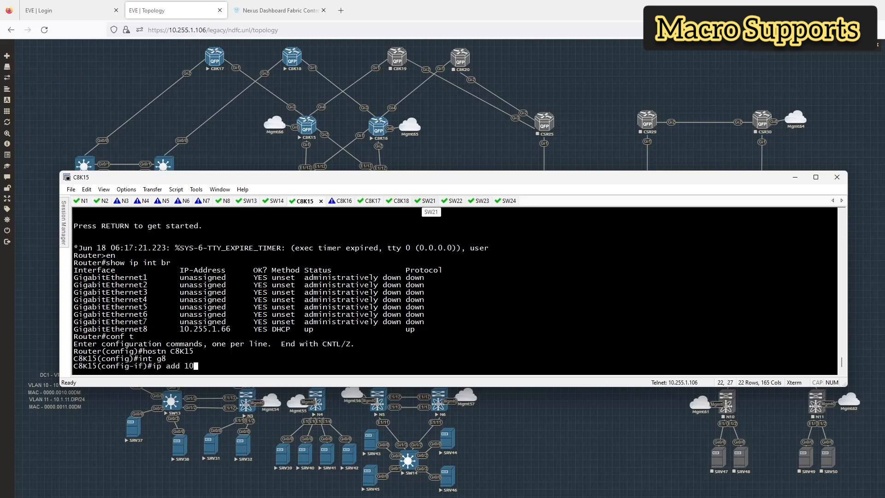
pyautogui.write('.255.1.15 255.255.255.0')
pyautogui.press('Return')
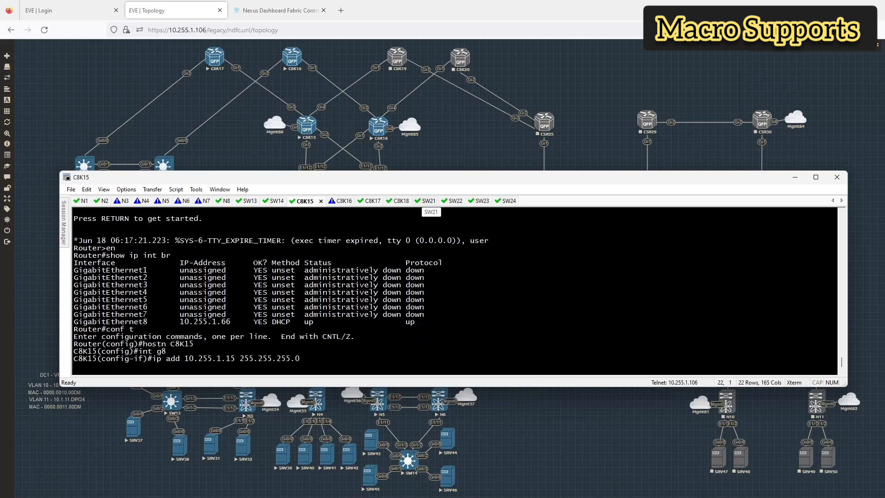
pyautogui.write('exit')
pyautogui.press('Return')
# Step: Add a privilege-15 local user with a password, then recall the command to check its options
pyautogui.write('usern')
pyautogui.press('Tab')
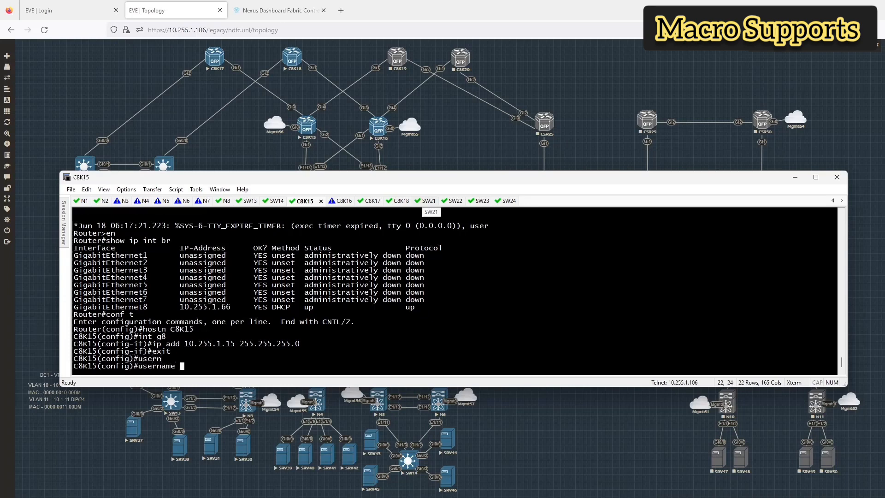
pyautogui.write('ndr')
pyautogui.write('c pri')
pyautogui.press('Tab')
pyautogui.write('15 pas')
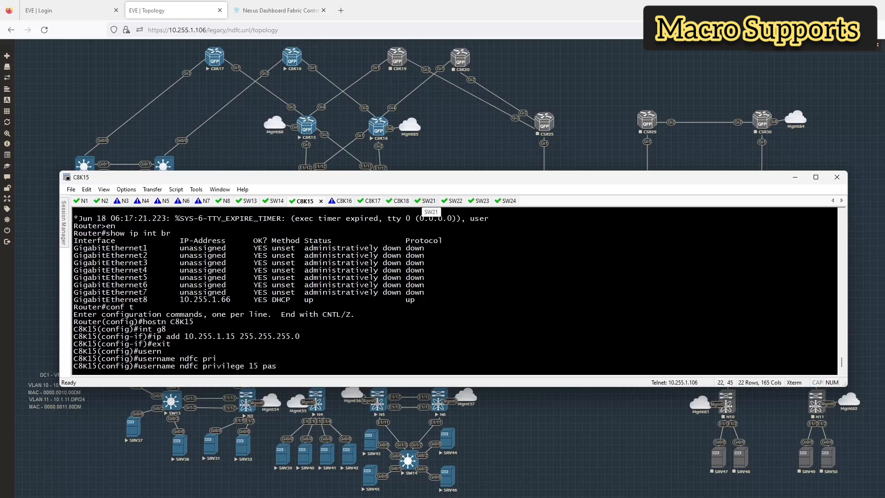
pyautogui.press('Tab')
pyautogui.write('P@ssw0rd')
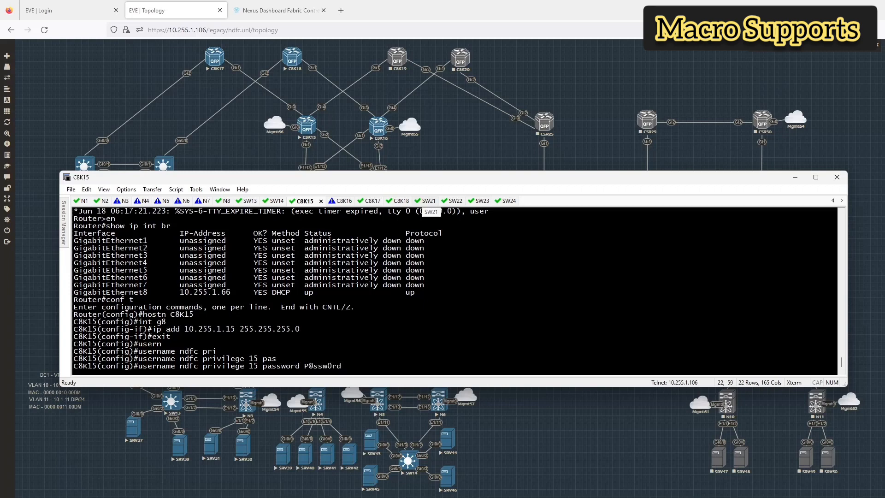
pyautogui.press('Return')
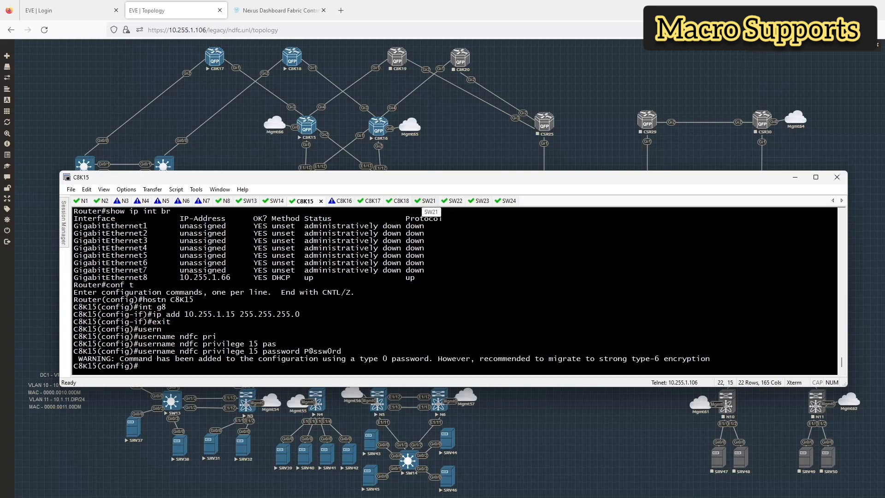
pyautogui.press('Return')
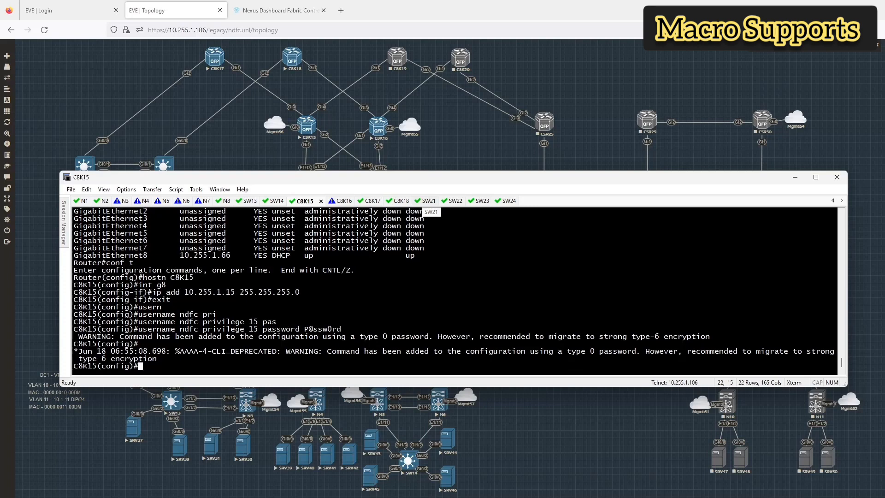
pyautogui.press('Up')
pyautogui.hotkey('ctrl', 'u')
pyautogui.press('Up')
pyautogui.press('BackSpace')
pyautogui.press('BackSpace')
pyautogui.press('BackSpace')
pyautogui.press('BackSpace')
pyautogui.press('BackSpace')
pyautogui.press('BackSpace')
pyautogui.press('BackSpace')
pyautogui.press('BackSpace')
pyautogui.press('BackSpace')
pyautogui.press('BackSpace')
pyautogui.press('BackSpace')
pyautogui.press('BackSpace')
pyautogui.press('BackSpace')
pyautogui.press('BackSpace')
pyautogui.press('BackSpace')
pyautogui.press('BackSpace')
pyautogui.press('BackSpace')
pyautogui.press('BackSpace')
pyautogui.press('BackSpace')
pyautogui.press('BackSpace')
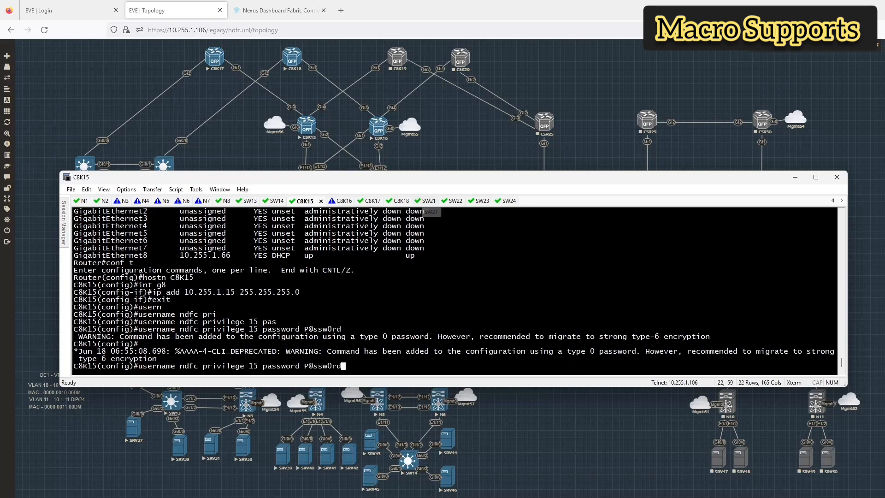
# Step: After the secret attempt conflicts, delete the password-based user and recreate it with a privilege-15 secret
pyautogui.write('?')
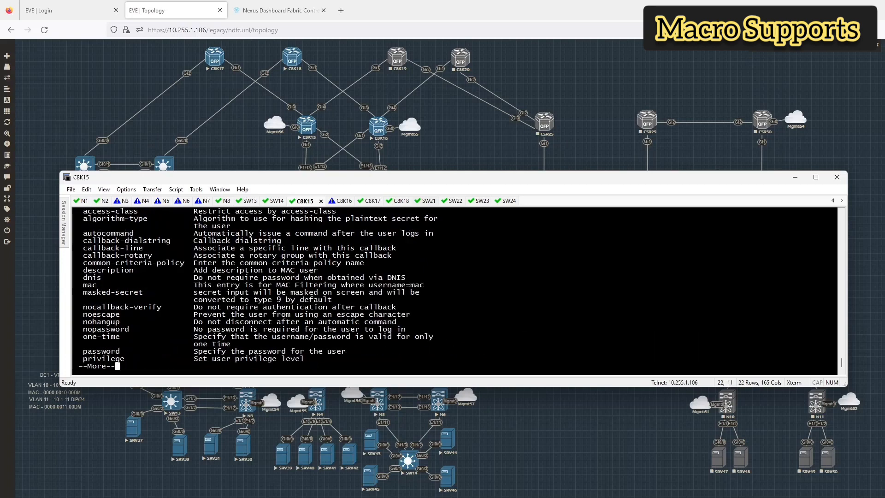
pyautogui.write('qprivilege 15 secret ?')
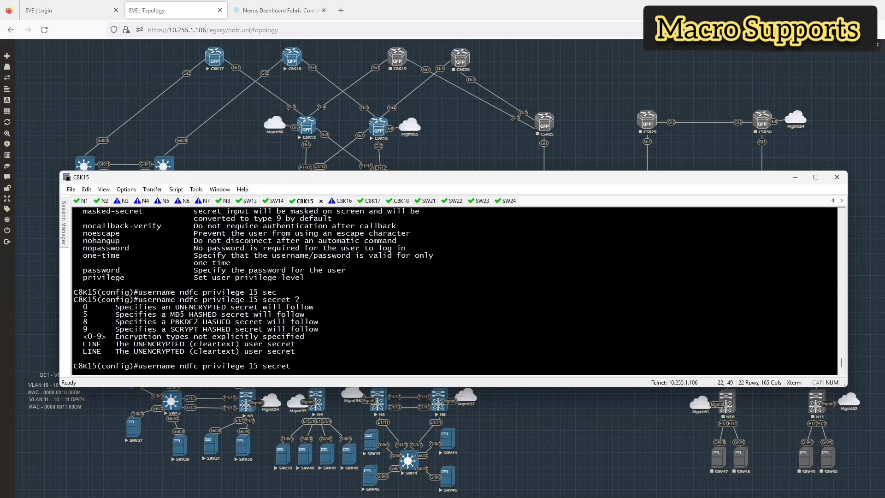
pyautogui.write('P@ssw0rd')
pyautogui.press('Return')
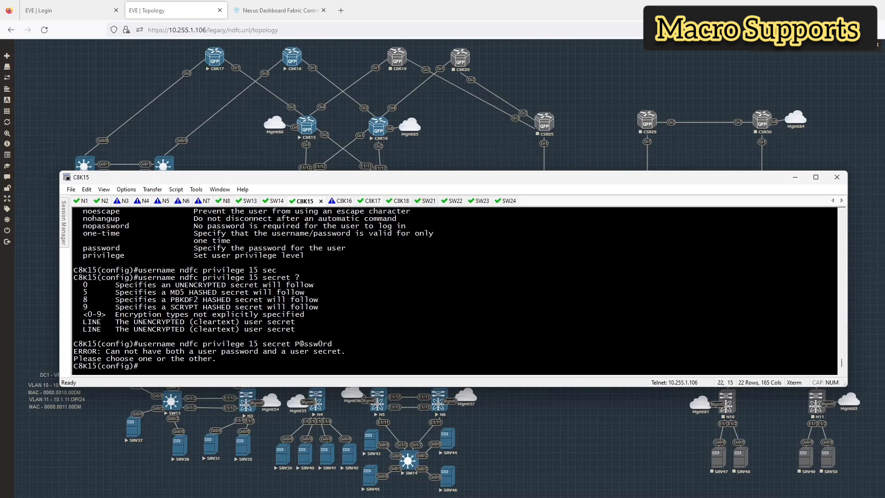
pyautogui.press('Up')
pyautogui.press('Up')
pyautogui.write('no')
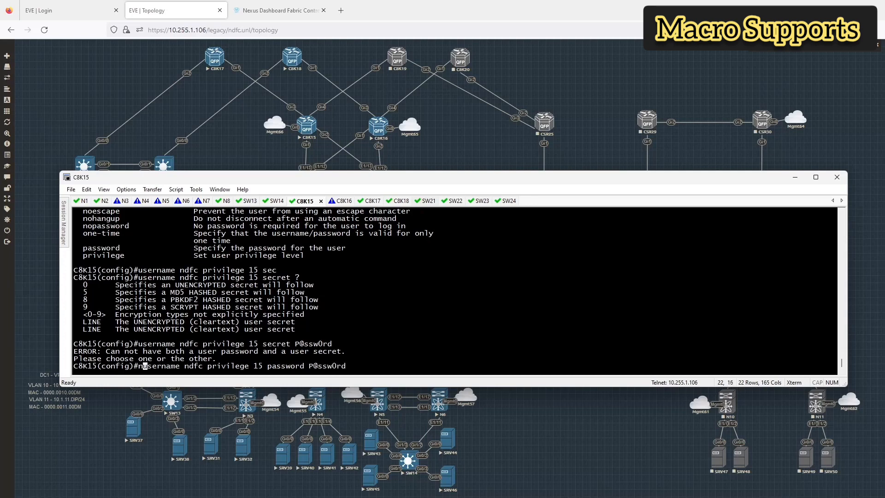
pyautogui.press('Return')
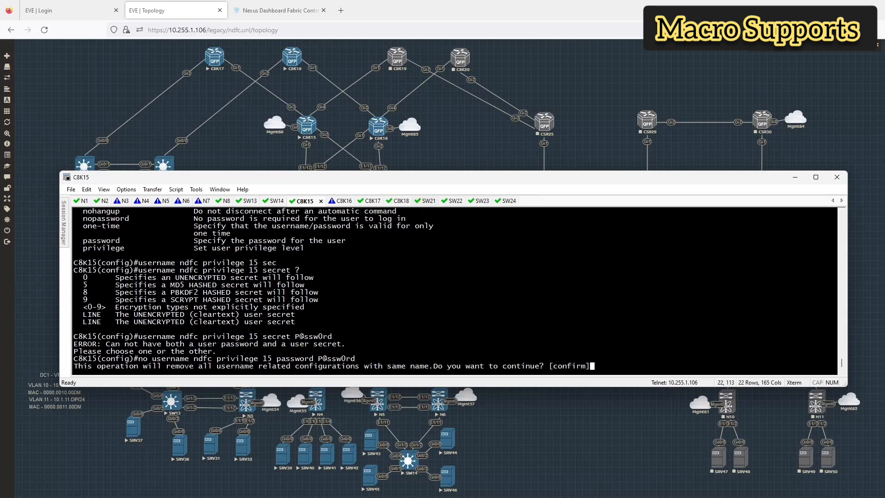
pyautogui.press('Return')
pyautogui.press('Up')
pyautogui.press('Up')
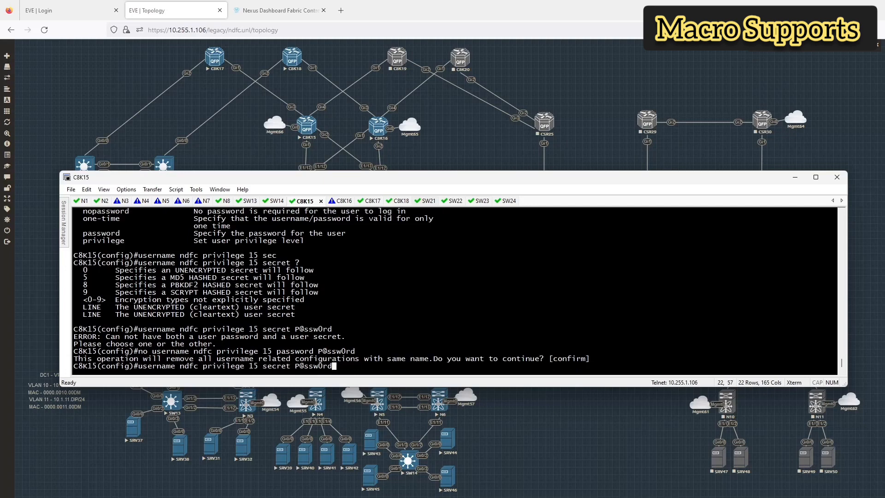
pyautogui.press('Return')
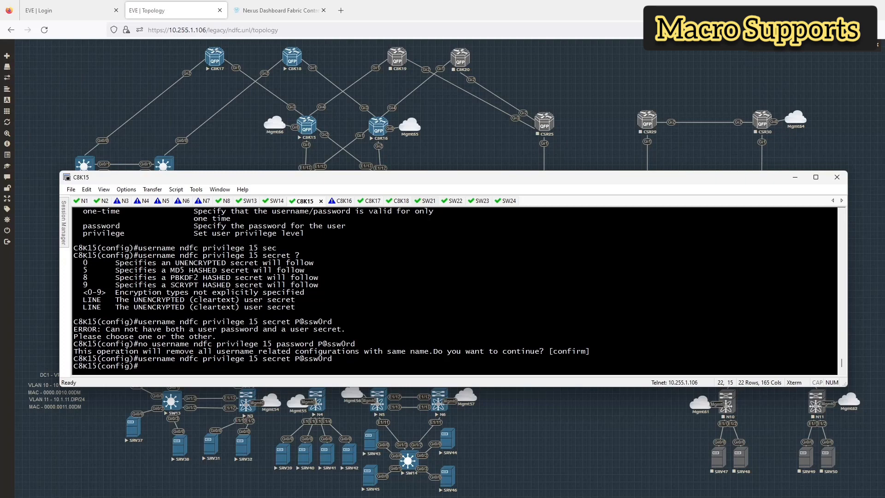
# Step: On the C8K16 console, enter configuration mode and set the hostname C8K16
pyautogui.click(332, 202)
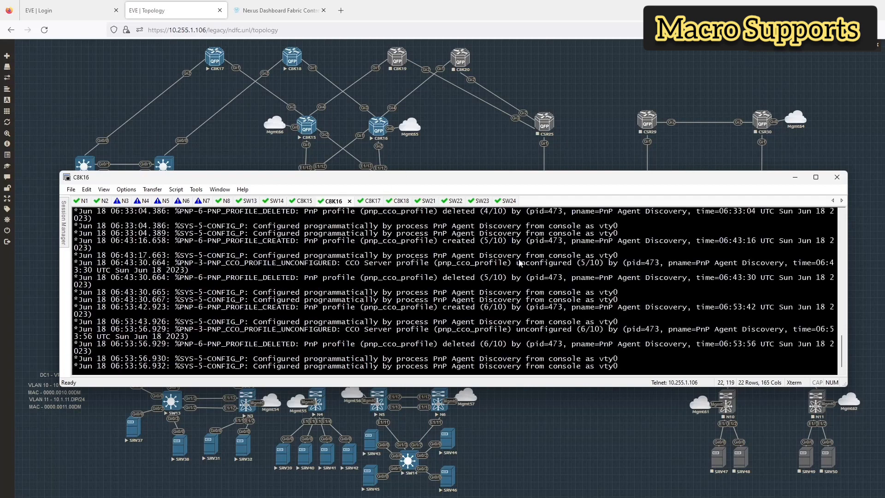
pyautogui.press('Return')
pyautogui.write('en')
pyautogui.press('Return')
pyautogui.write('conf t')
pyautogui.press('Return')
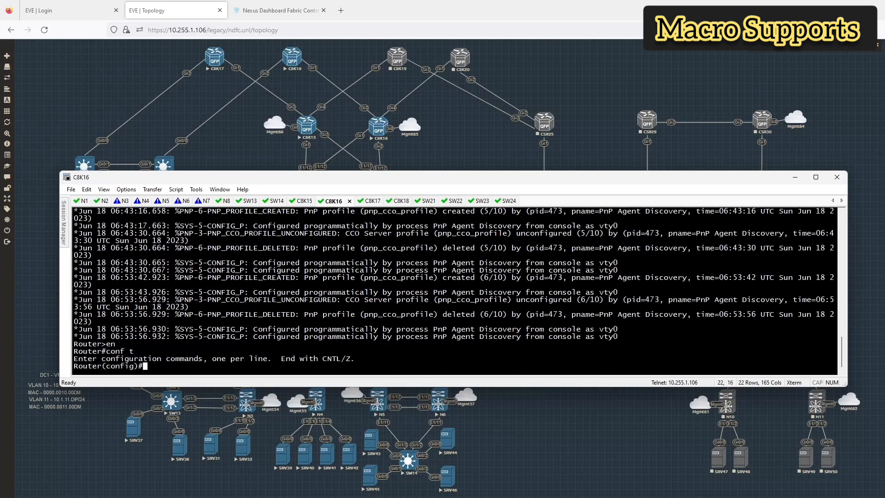
pyautogui.write('hostn C8K16')
pyautogui.press('Return')
# Step: Address GigabitEthernet8 on C8K16 as 10.255.1.16 255.255.255.0
pyautogui.write('int g')
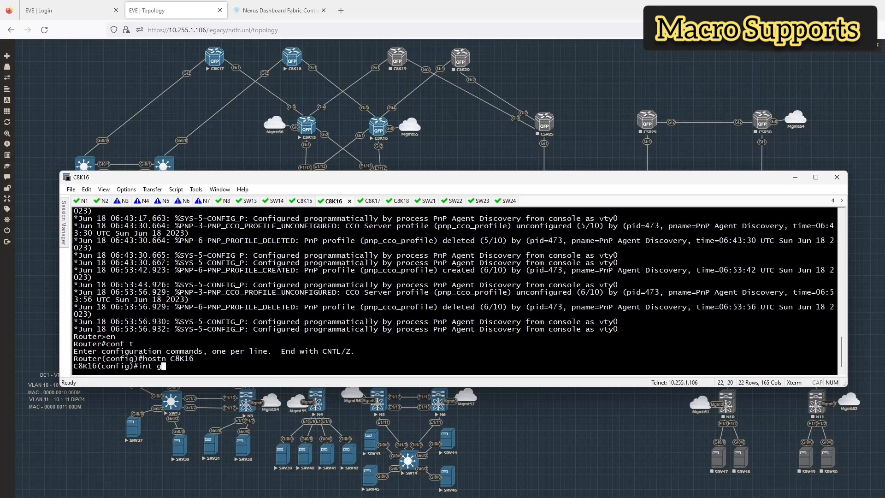
pyautogui.write('8')
pyautogui.press('Return')
pyautogui.write('ip add ')
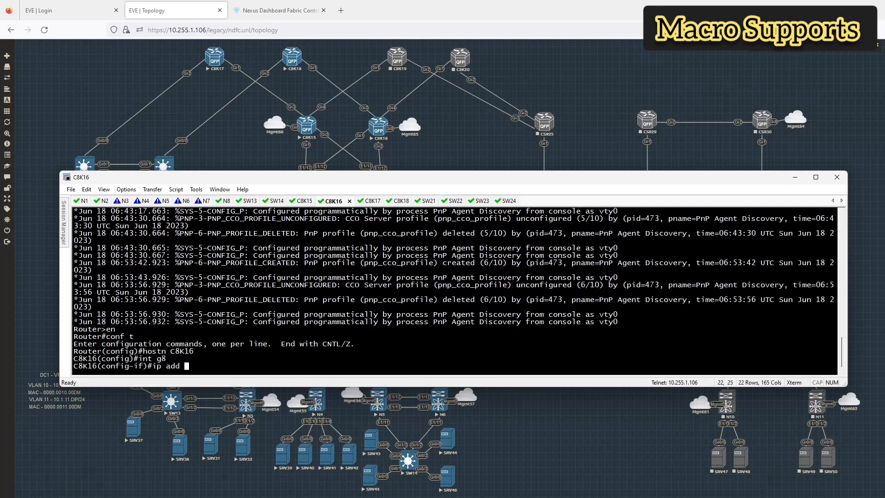
pyautogui.write('10.255.1.16')
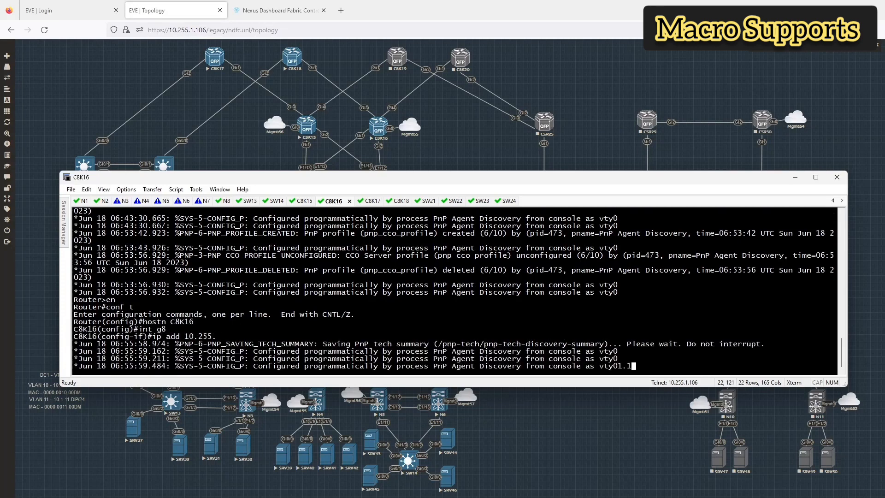
pyautogui.write(' 255.255.2')
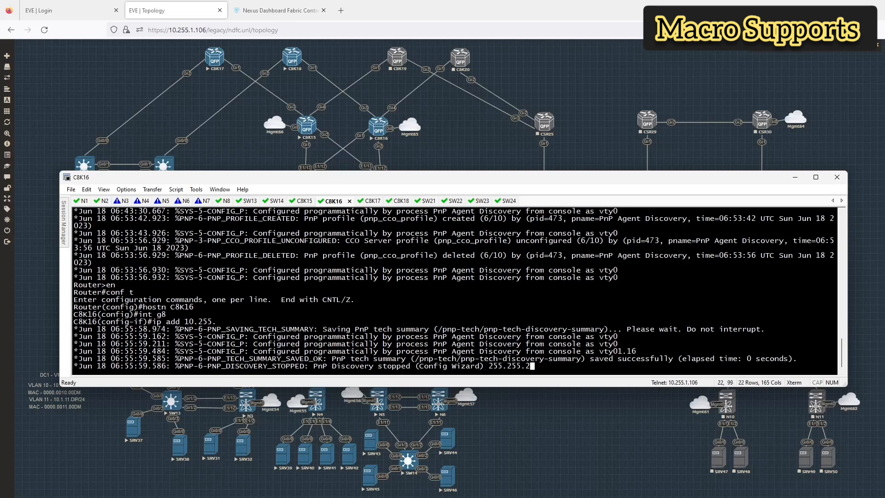
pyautogui.write('55.0')
pyautogui.press('Return')
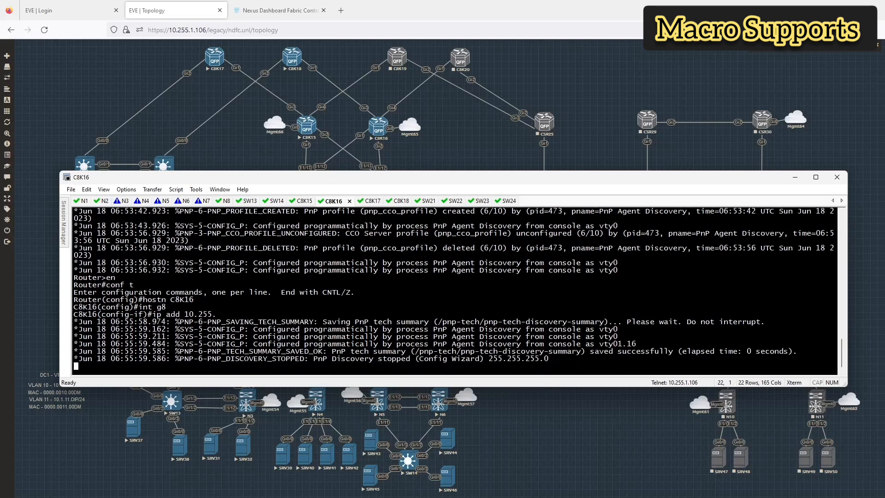
pyautogui.press('Return')
pyautogui.write('exit')
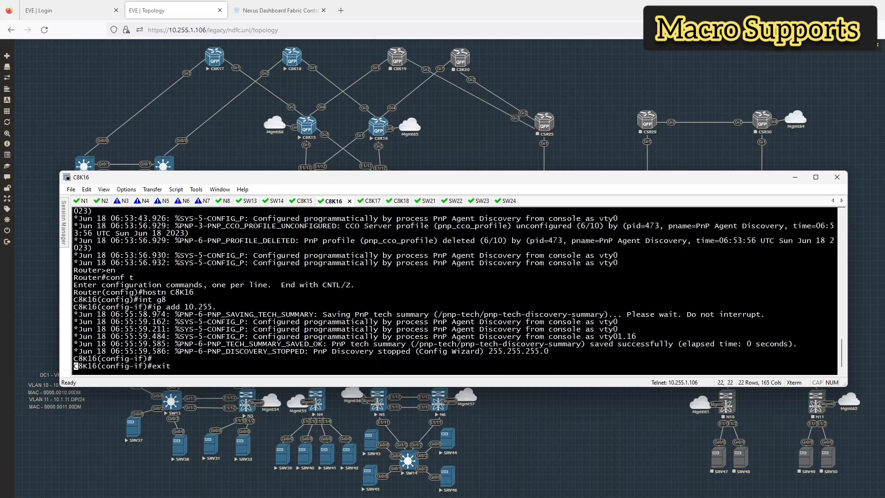
pyautogui.press('Return')
# Step: Create a privilege-15 local admin user with a secret password on C8K16
pyautogui.write('usern')
pyautogui.press('Tab')
pyautogui.write('nd')
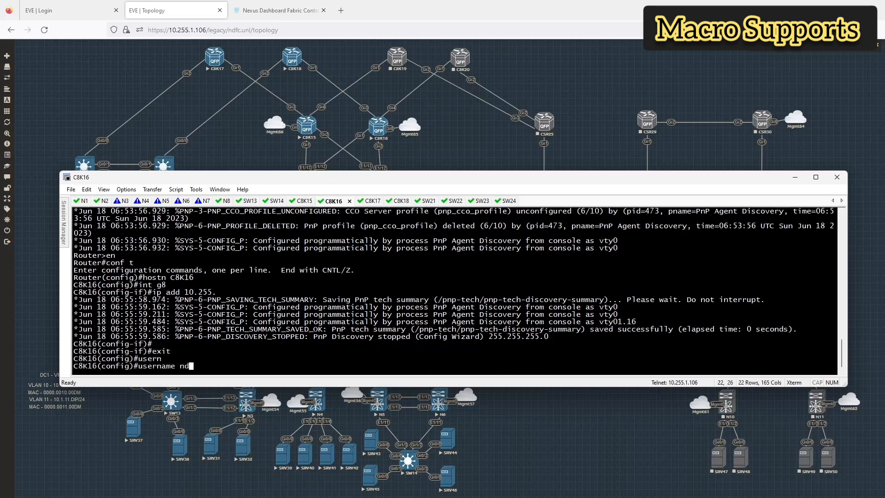
pyautogui.write('fc pri')
pyautogui.press('Tab')
pyautogui.write('15 se')
pyautogui.press('Tab')
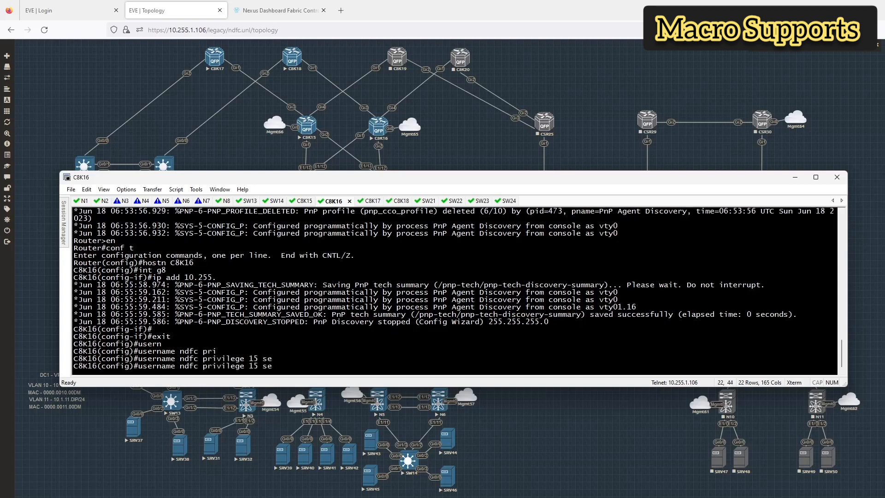
pyautogui.write('c')
pyautogui.press('Tab')
pyautogui.write('P@')
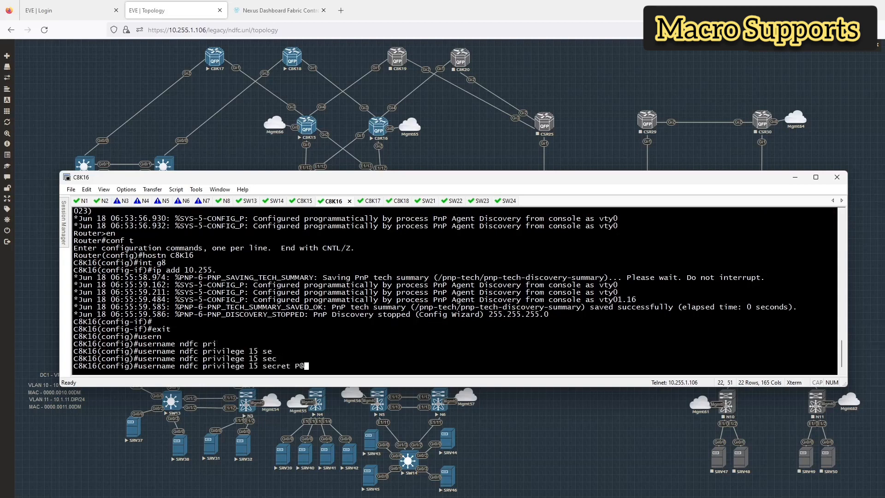
pyautogui.write('ssw0rd')
pyautogui.press('Return')
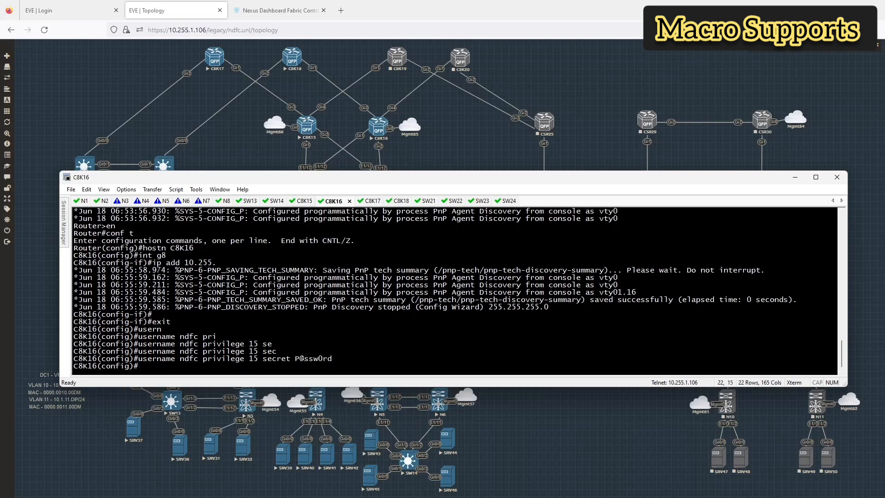
# Step: Show C8K16's console and vty line configuration with 'do sh run | sec line'
pyautogui.write('do sh run')
pyautogui.press('BackSpace')
pyautogui.press('BackSpace')
pyautogui.press('BackSpace')
pyautogui.press('BackSpace')
pyautogui.press('BackSpace')
pyautogui.press('BackSpace')
pyautogui.press('BackSpace')
pyautogui.write('sh run | sec line')
pyautogui.hotkey('ctrl', 'a')
pyautogui.press('Return')
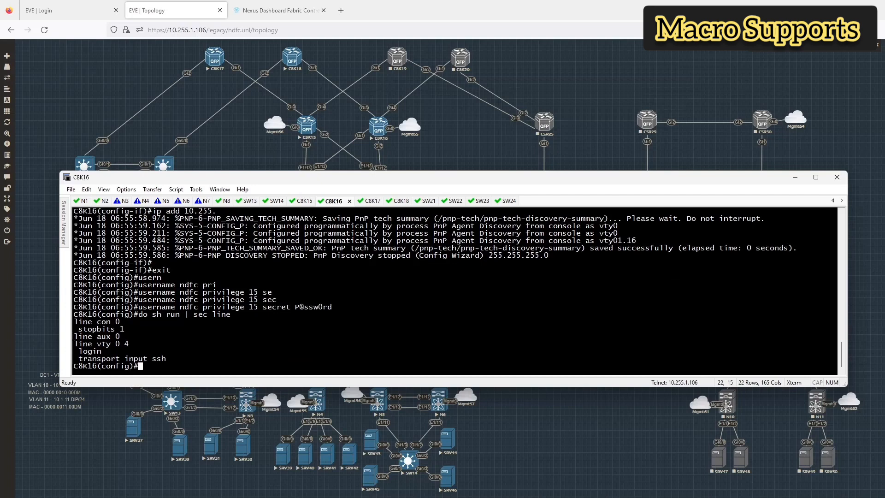
# Step: Save the configuration with 'do wr' on C8K15, then on C8K16
pyautogui.click(302, 201)
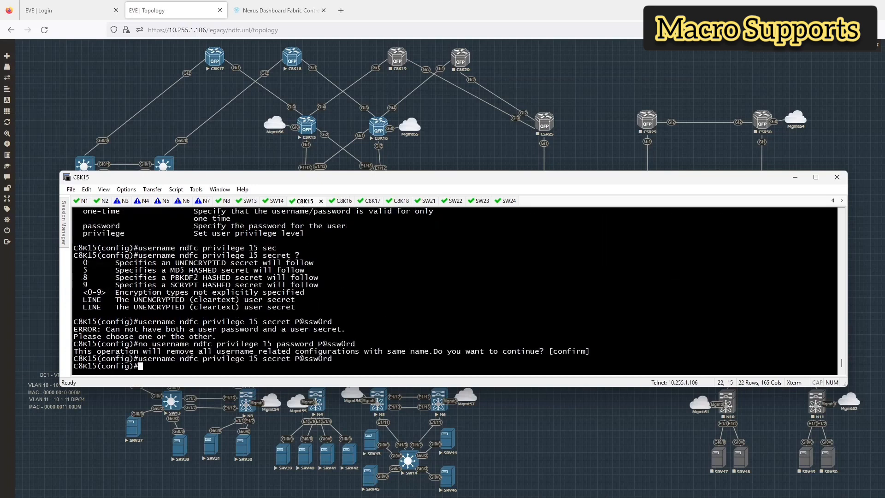
pyautogui.write('do wr')
pyautogui.press('Return')
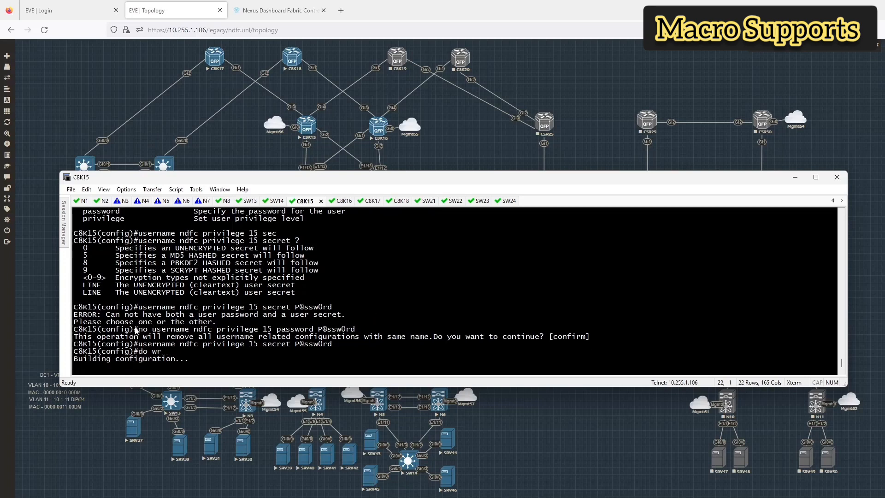
pyautogui.click(335, 202)
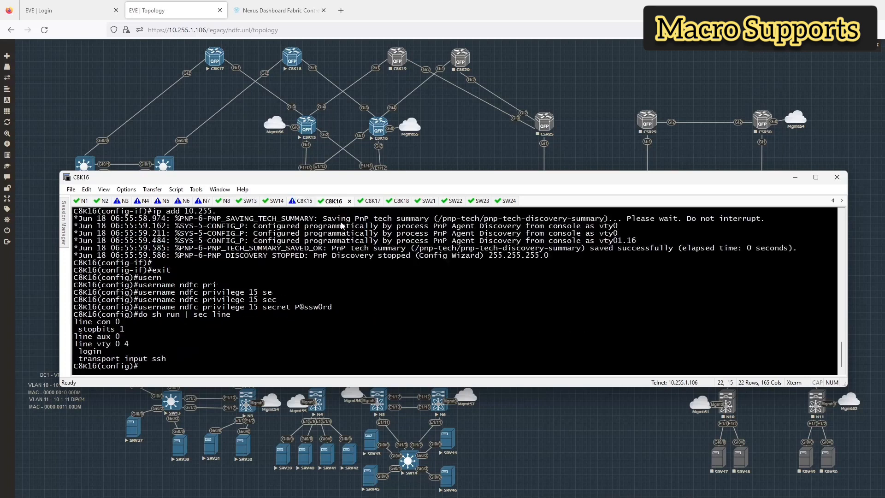
pyautogui.write('do wr')
pyautogui.press('Return')
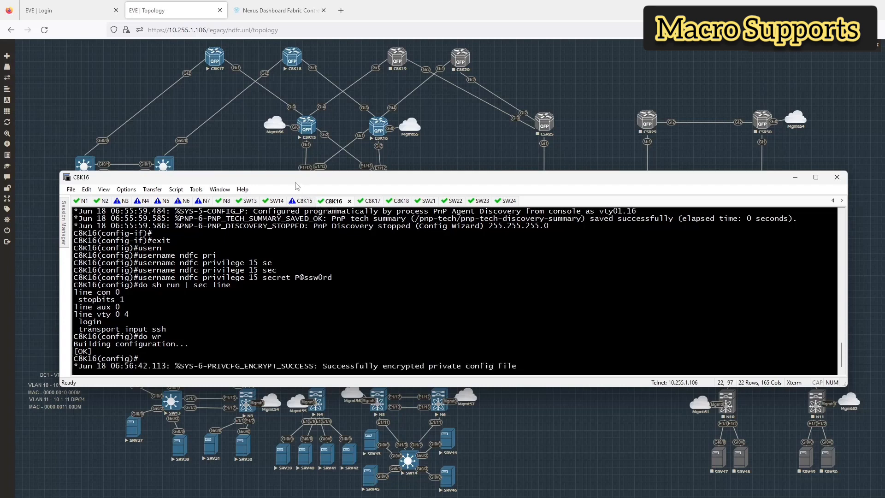
pyautogui.click(234, 143)
# Step: Start a new fabric named dc1-ios-xe-ext-fabric using the External Connectivity Network template
pyautogui.click(257, 10)
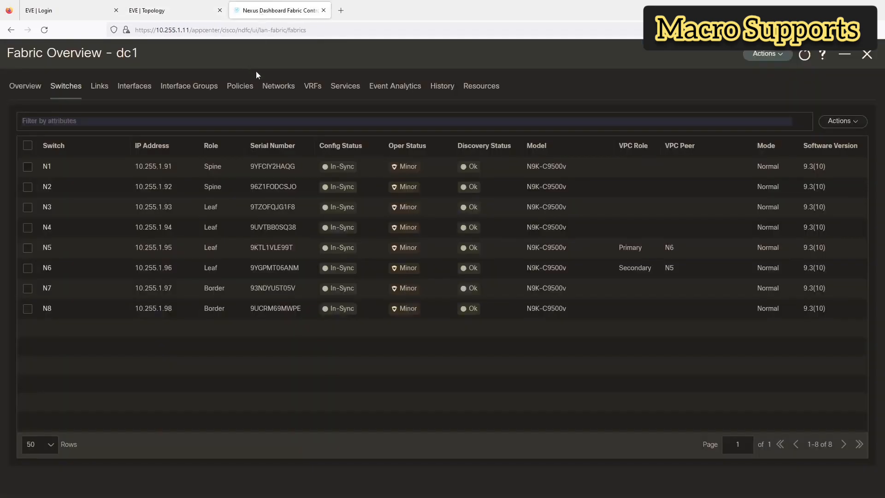
pyautogui.click(867, 54)
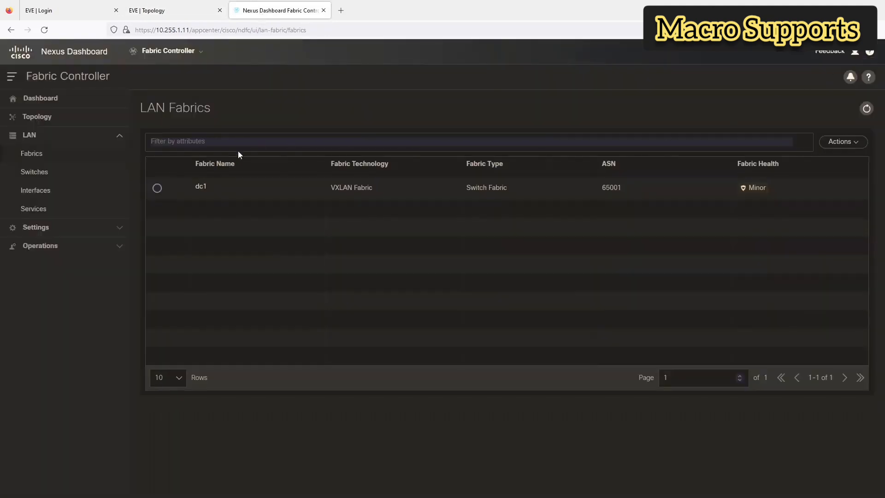
pyautogui.click(847, 141)
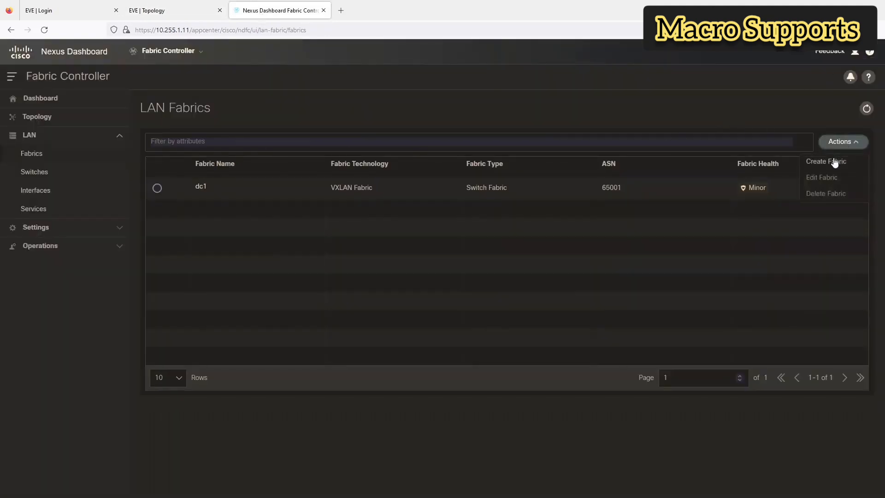
pyautogui.click(836, 161)
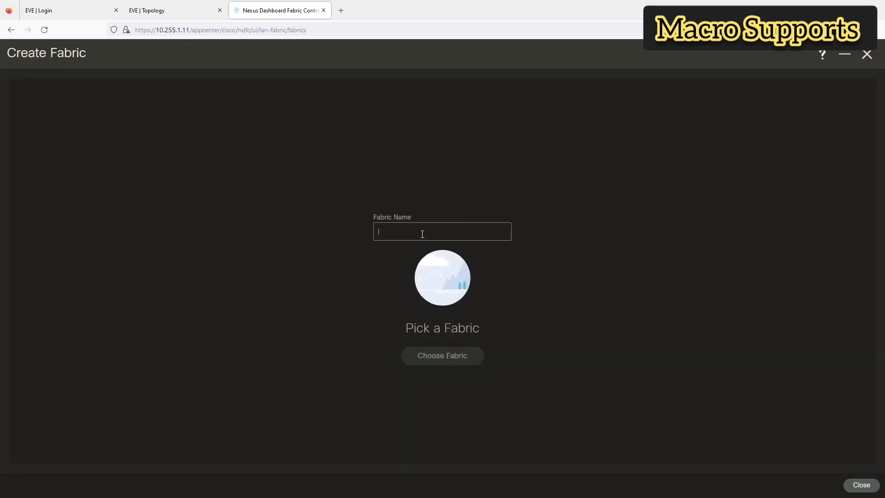
pyautogui.write('dc1-ios-xe-ext-fabr')
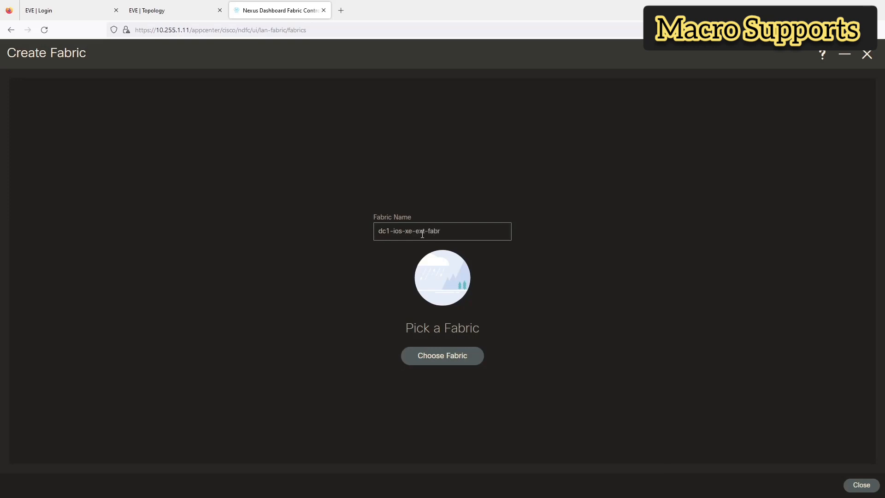
pyautogui.write('ic')
pyautogui.click(455, 358)
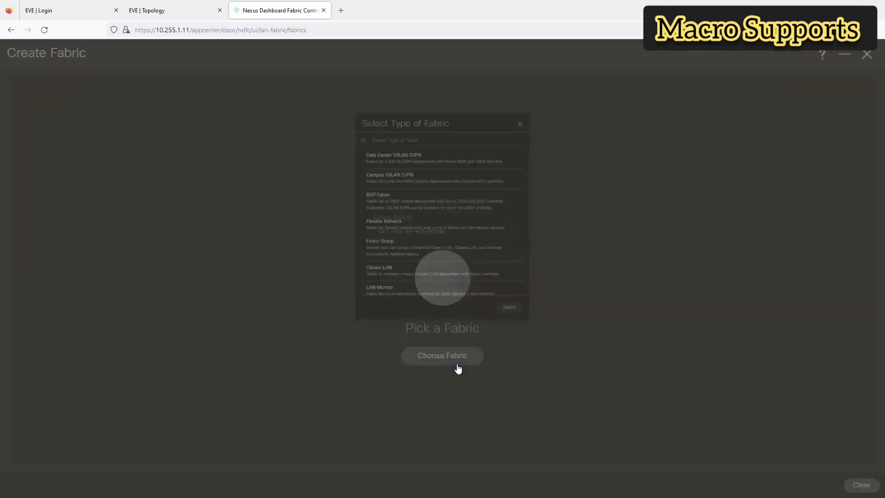
pyautogui.scroll(-5, 455, 184)
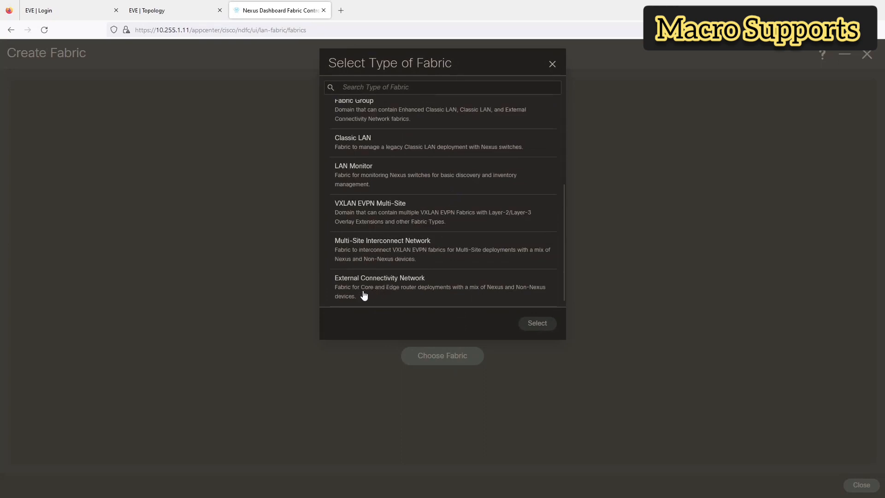
pyautogui.click(454, 296)
pyautogui.click(538, 323)
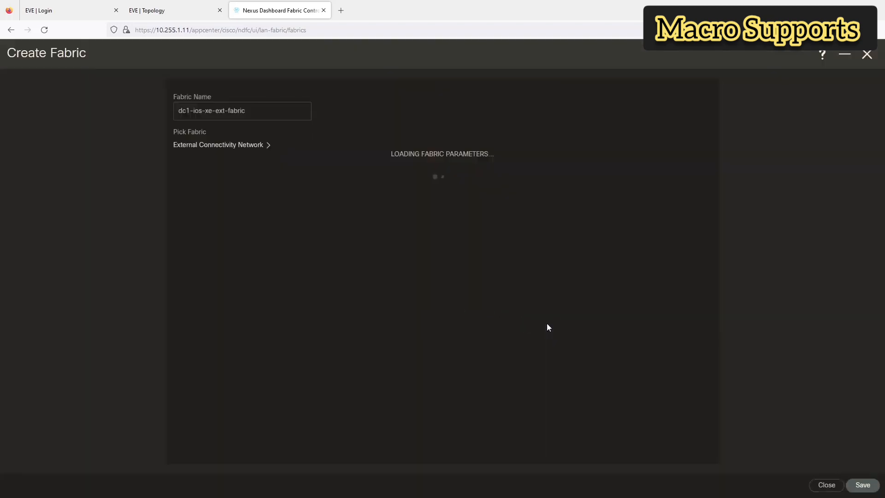
# Step: Set the fabric's BGP AS to 65011, review the advanced settings, and save
pyautogui.click(230, 205)
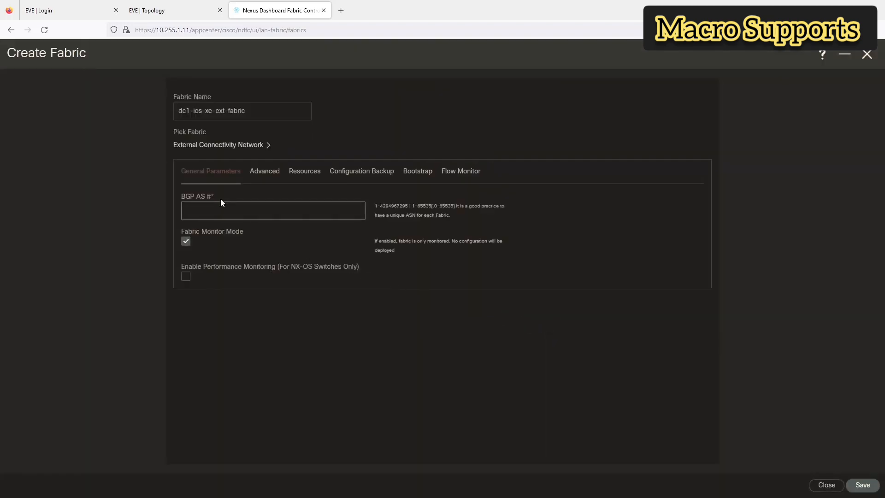
pyautogui.write('65011')
pyautogui.click(375, 337)
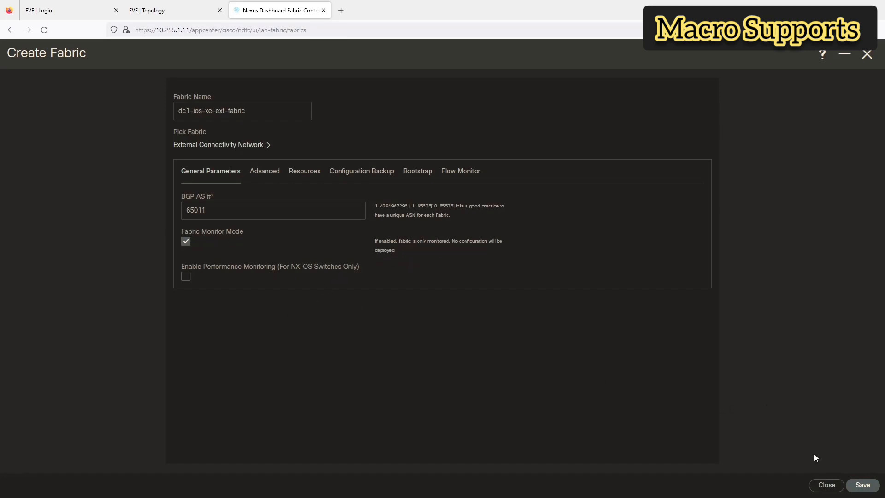
pyautogui.click(276, 174)
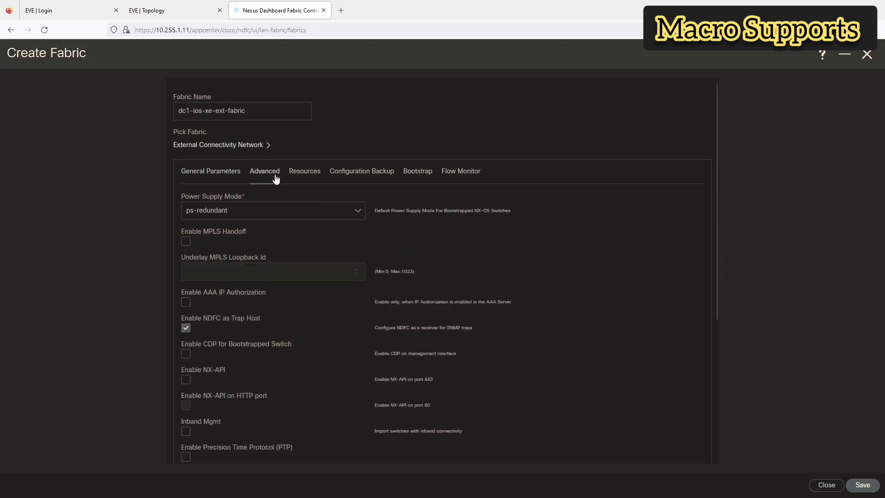
pyautogui.scroll(-1, 298, 254)
pyautogui.scroll(-4, 301, 262)
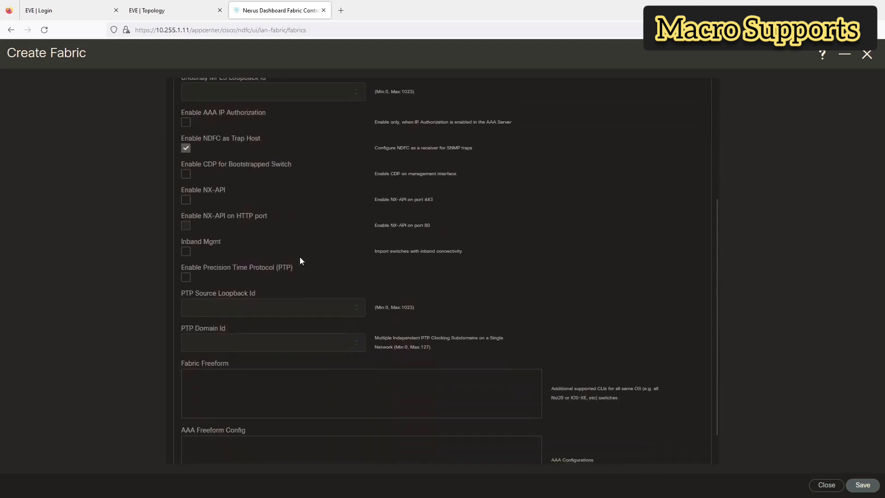
pyautogui.scroll(3, 300, 261)
pyautogui.scroll(2, 301, 264)
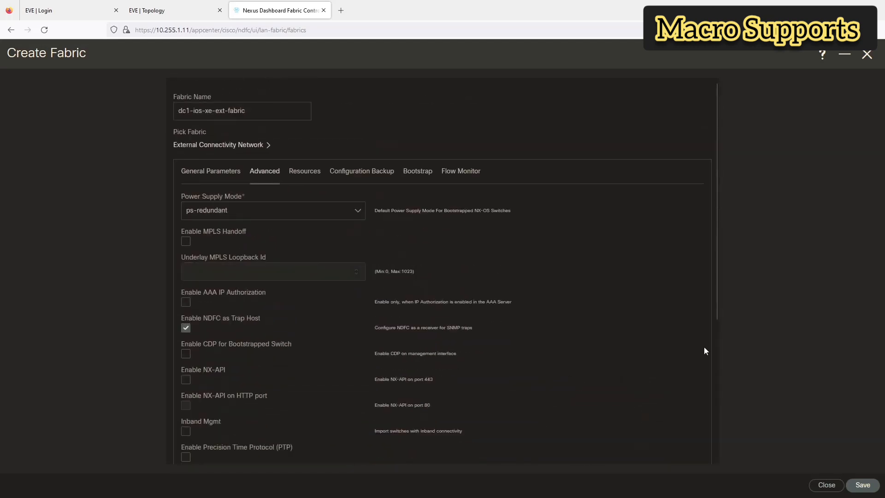
pyautogui.click(867, 484)
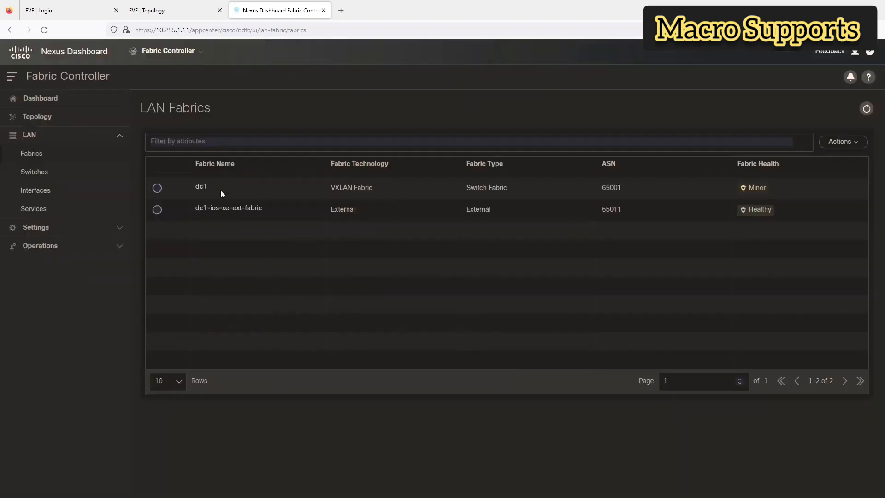
# Step: Add switches to dc1-ios-xe-ext-fabric with seed IP 10.255.1.15-16, device type IOS-XE, platform CSR/CAT8K
pyautogui.click(214, 211)
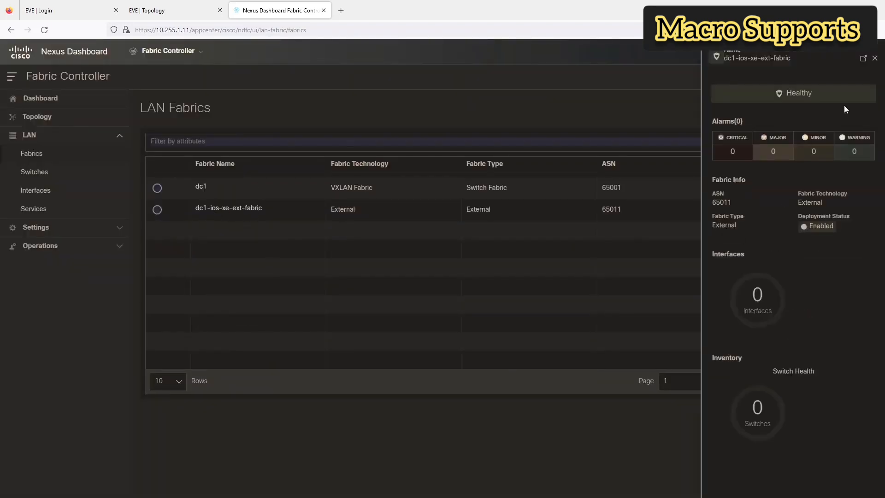
pyautogui.click(864, 58)
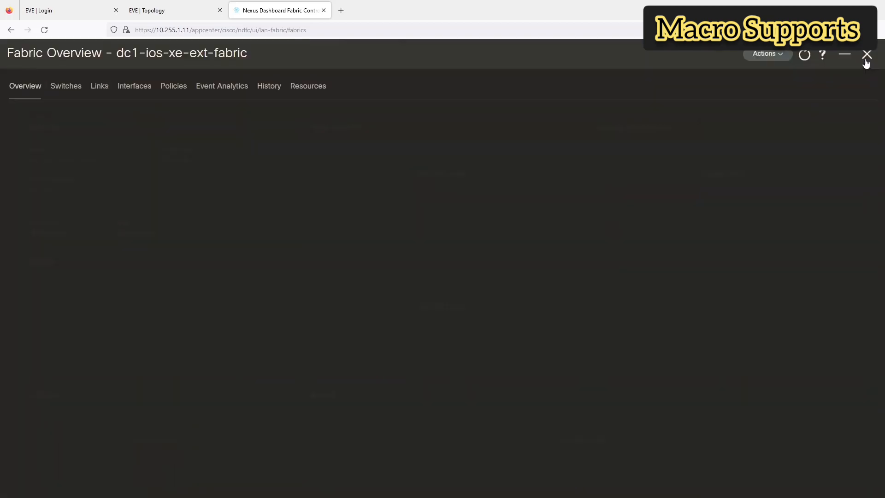
pyautogui.click(65, 87)
pyautogui.click(855, 123)
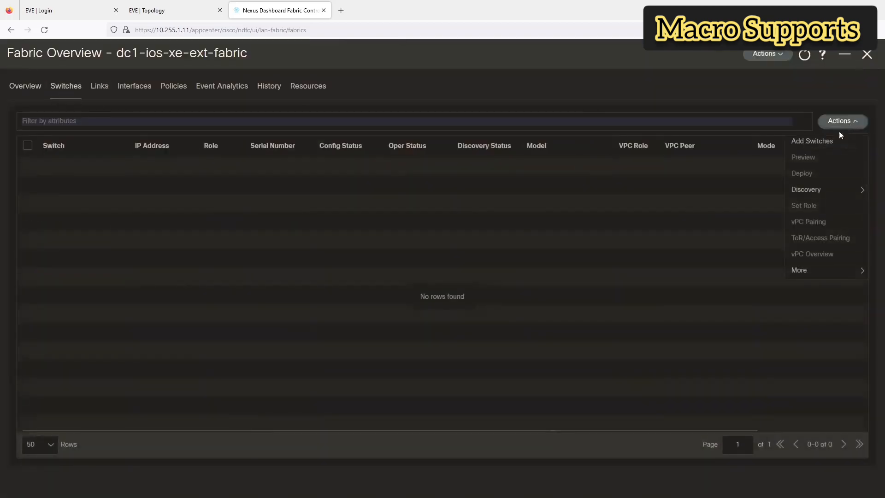
pyautogui.click(812, 141)
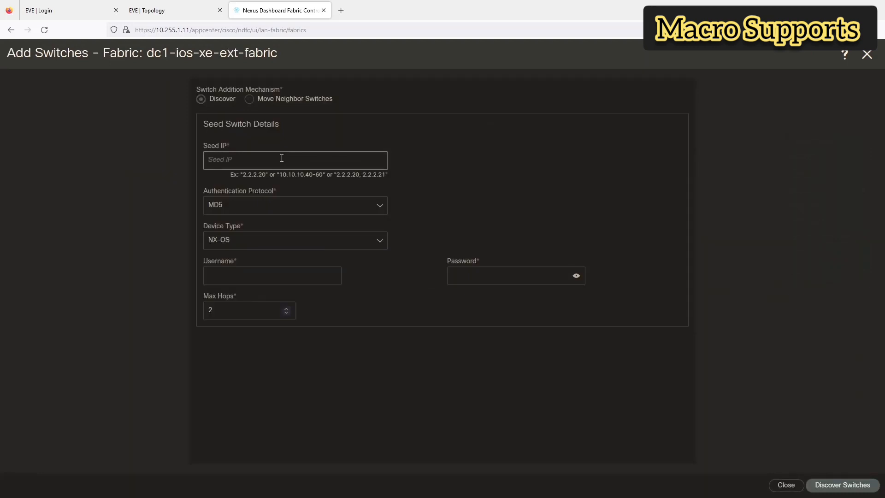
pyautogui.write('10.255.1.15-16')
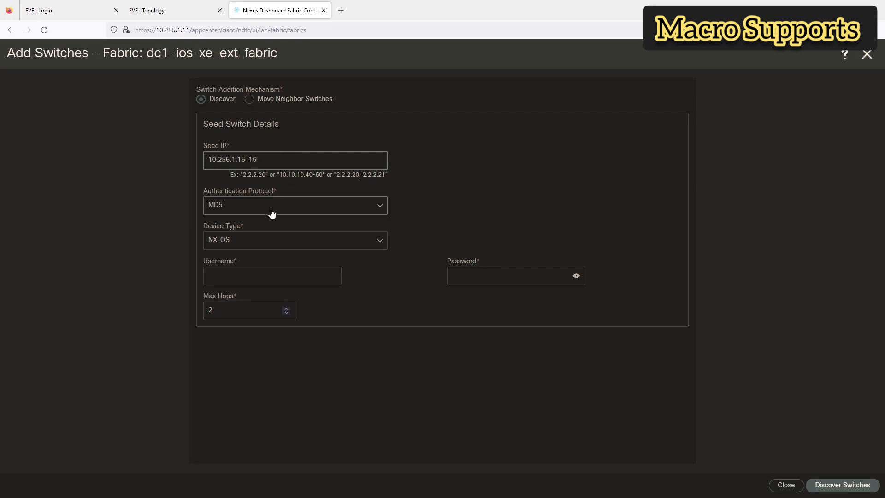
pyautogui.click(249, 241)
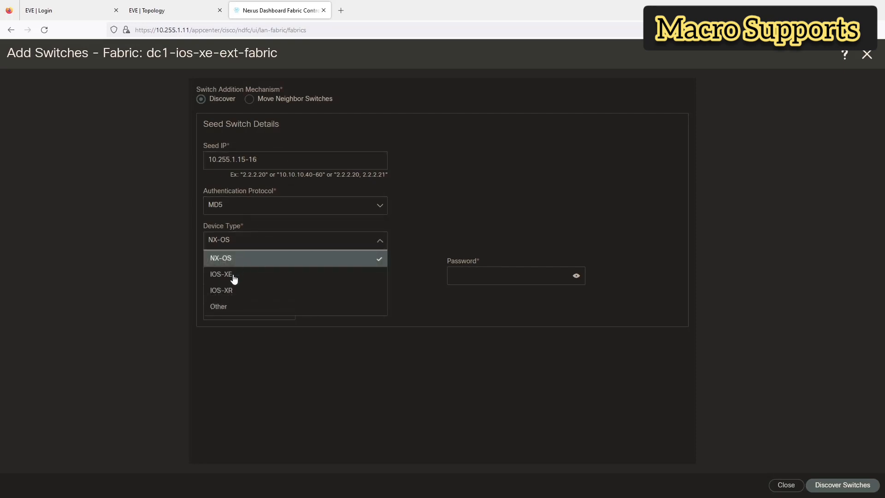
pyautogui.click(233, 275)
pyautogui.click(228, 262)
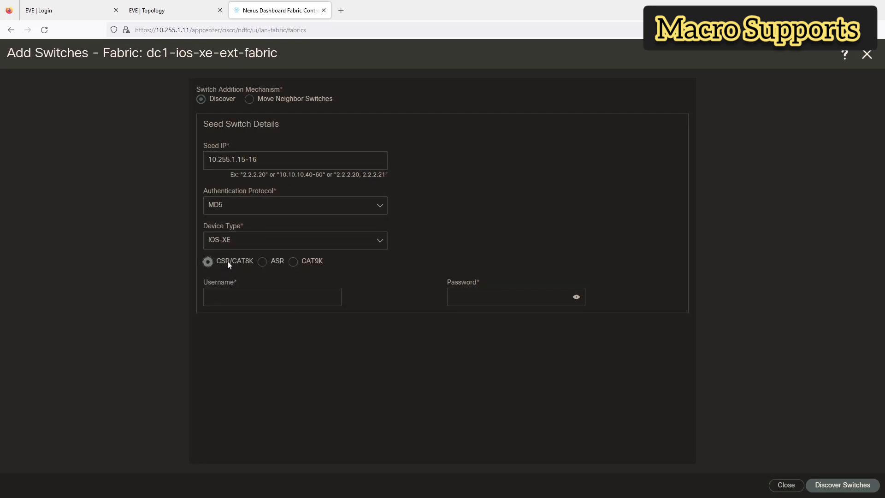
# Step: Fill in the saved switch credentials, keep MD5 authentication, and discover the switches
pyautogui.click(221, 298)
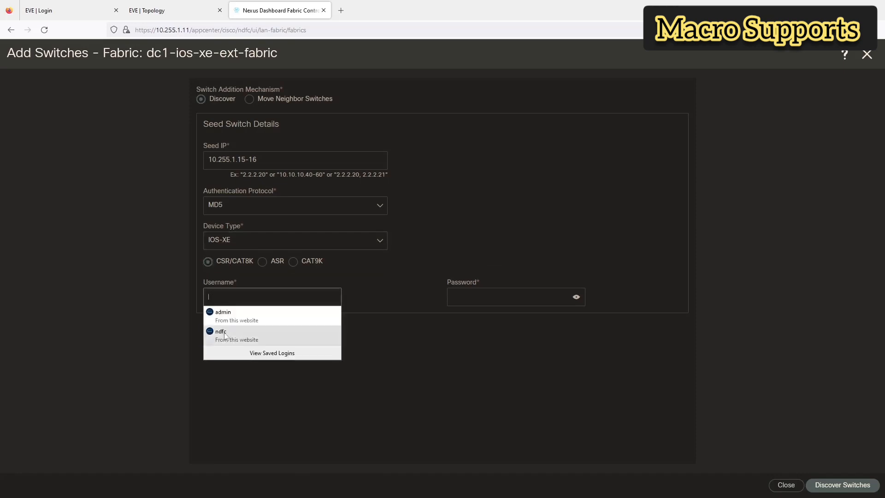
pyautogui.click(258, 335)
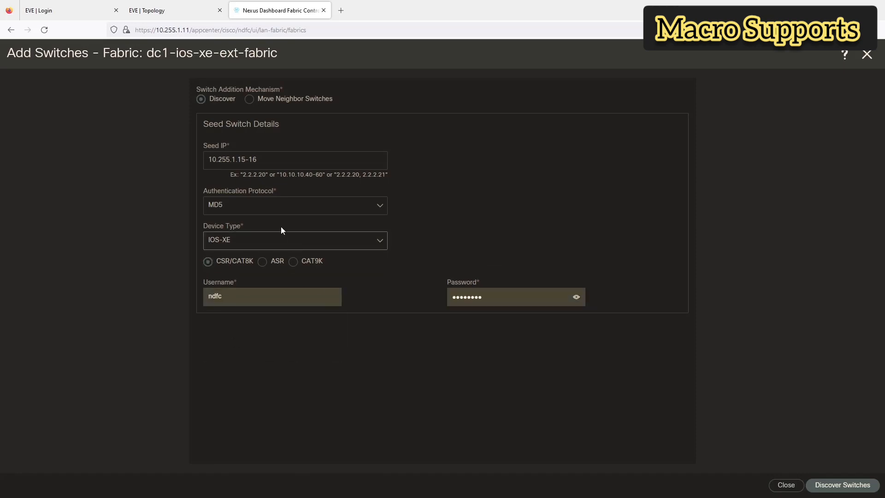
pyautogui.click(272, 210)
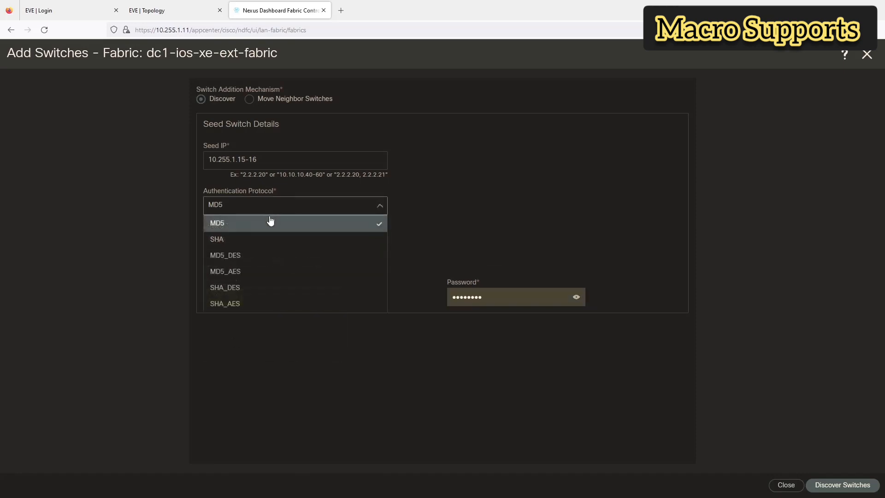
pyautogui.click(257, 376)
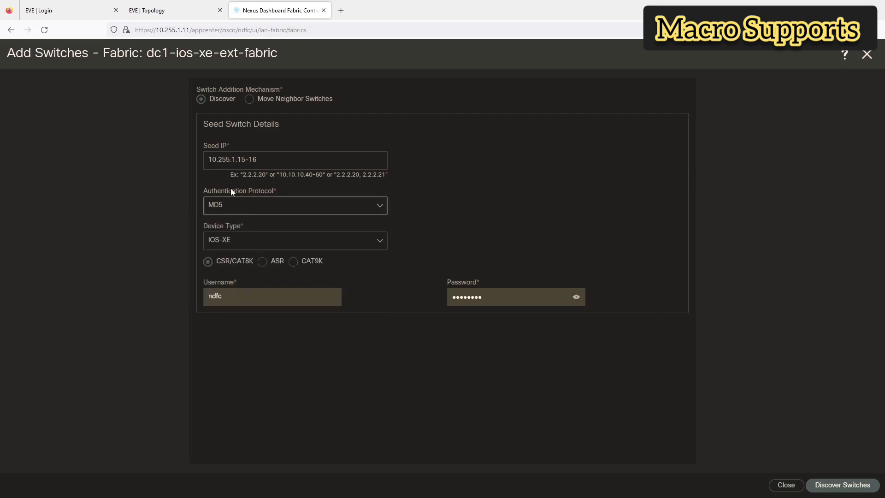
pyautogui.click(844, 484)
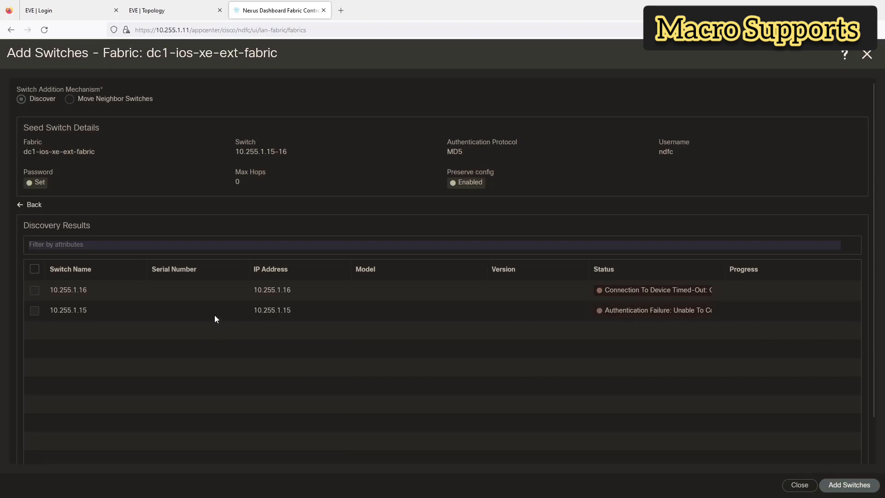
# Step: Move from the failed discovery results to the EVE lab topology
pyautogui.click(187, 13)
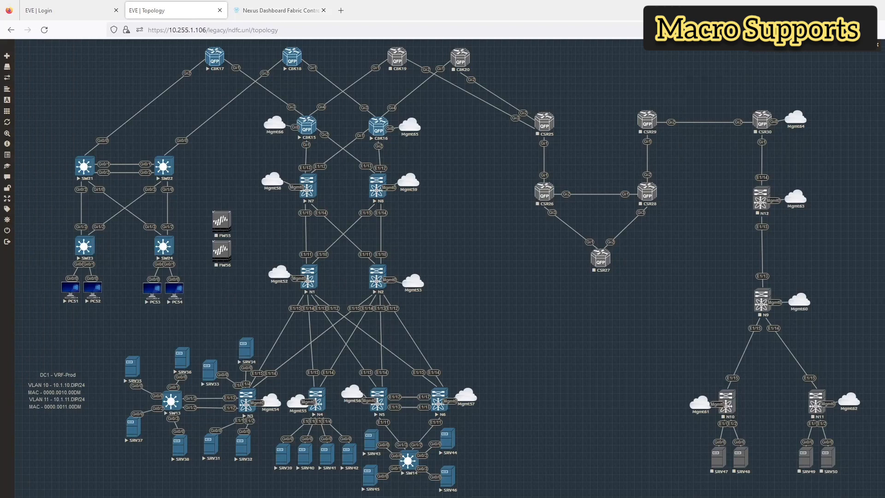
# Step: On C8K16, list interface addresses and ping the dashboard at 10.255.1.11
pyautogui.hotkey('alt', 'Tab')
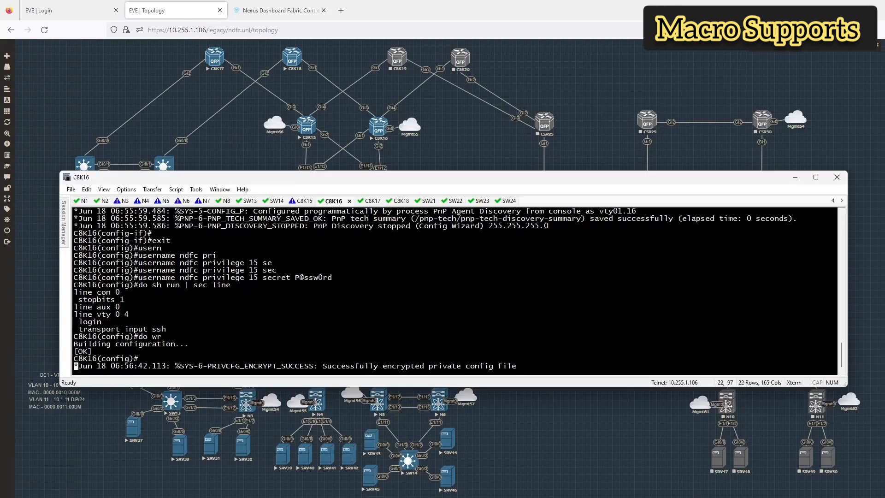
pyautogui.press('Return')
pyautogui.write('do sh ip int br')
pyautogui.press('Return')
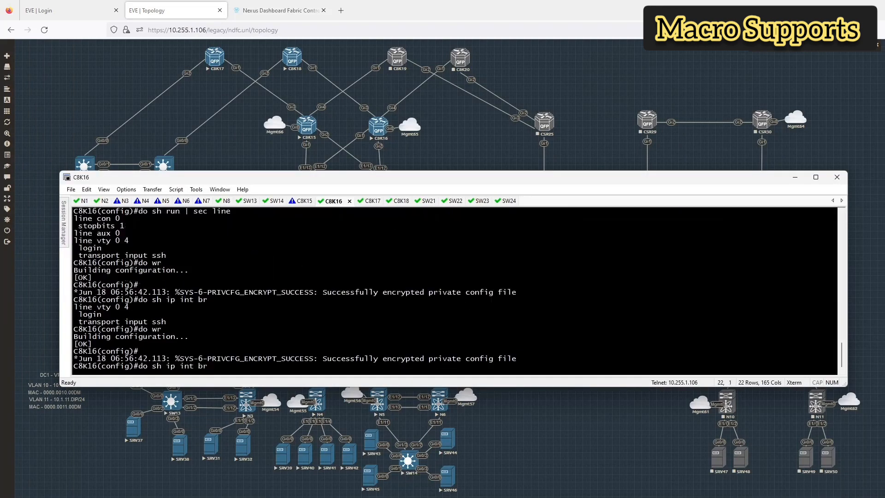
pyautogui.write('do ')
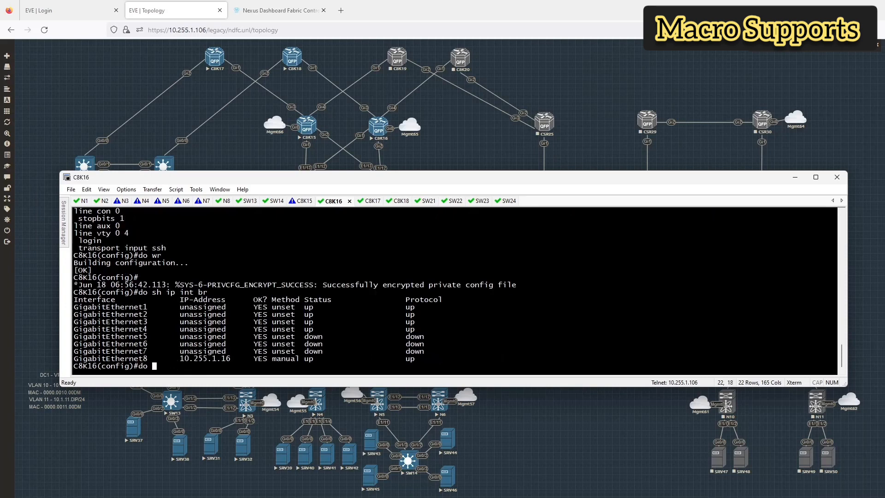
pyautogui.write('ping 10.255.1.11')
pyautogui.press('Return')
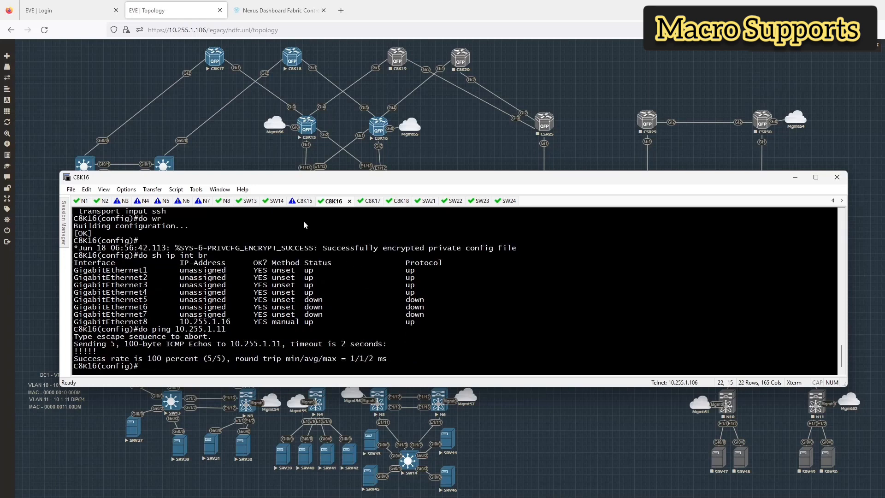
# Step: Show C8K15's line configuration with 'do sh run | sec line'
pyautogui.click(304, 201)
pyautogui.press('Return')
pyautogui.write('do')
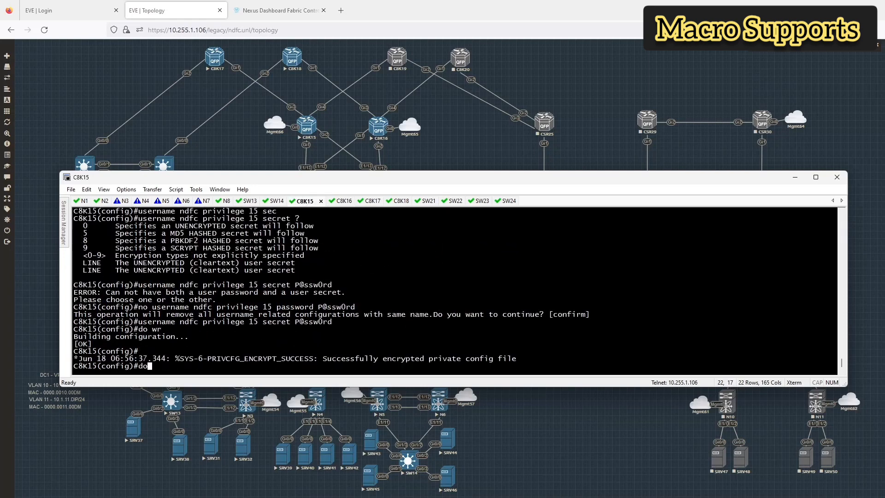
pyautogui.write(' shr un |')
pyautogui.press('BackSpace')
pyautogui.press('BackSpace')
pyautogui.press('BackSpace')
pyautogui.press('BackSpace')
pyautogui.press('BackSpace')
pyautogui.write('n')
pyautogui.press('BackSpace')
pyautogui.press('BackSpace')
pyautogui.press('BackSpace')
pyautogui.press('BackSpace')
pyautogui.press('BackSpace')
pyautogui.press('BackSpace')
pyautogui.press('BackSpace')
pyautogui.press('BackSpace')
pyautogui.press('BackSpace')
pyautogui.write('do sh run | sec line')
pyautogui.press('Return')
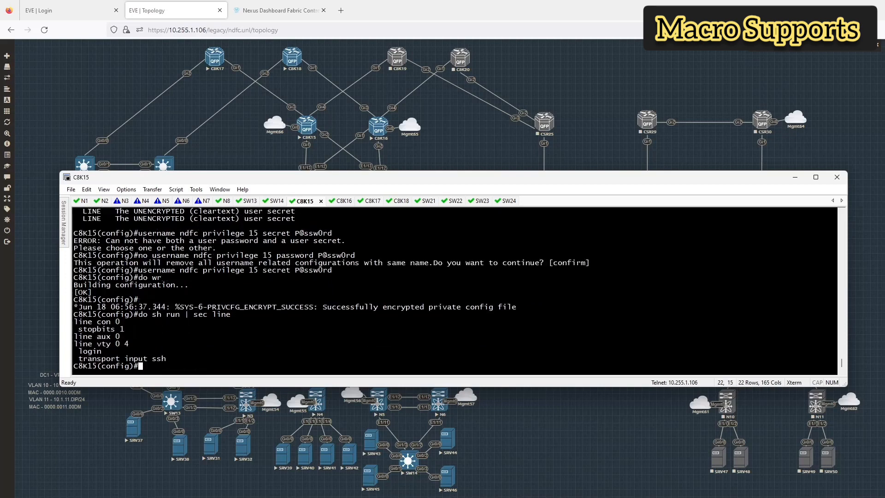
# Step: Set C8K15's vty lines 0 4 to login local
pyautogui.write('line vty 04')
pyautogui.press('Return')
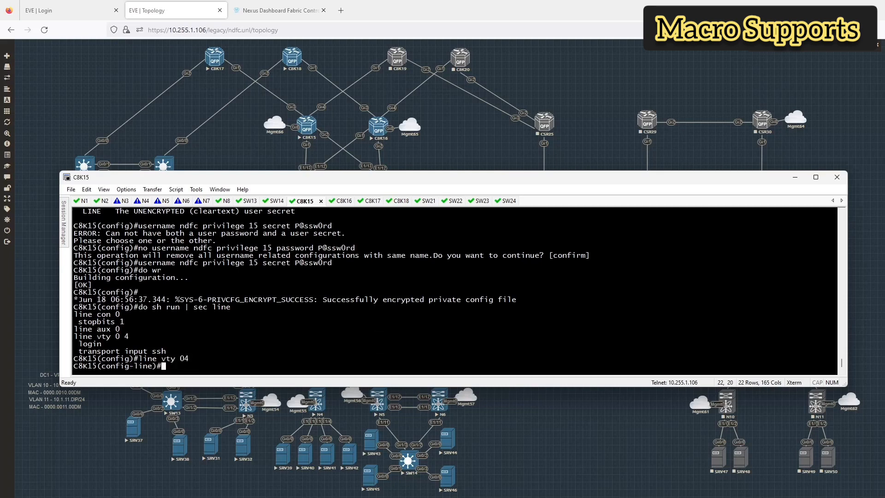
pyautogui.press('Up')
pyautogui.press('Right')
pyautogui.press('Return')
pyautogui.write('l')
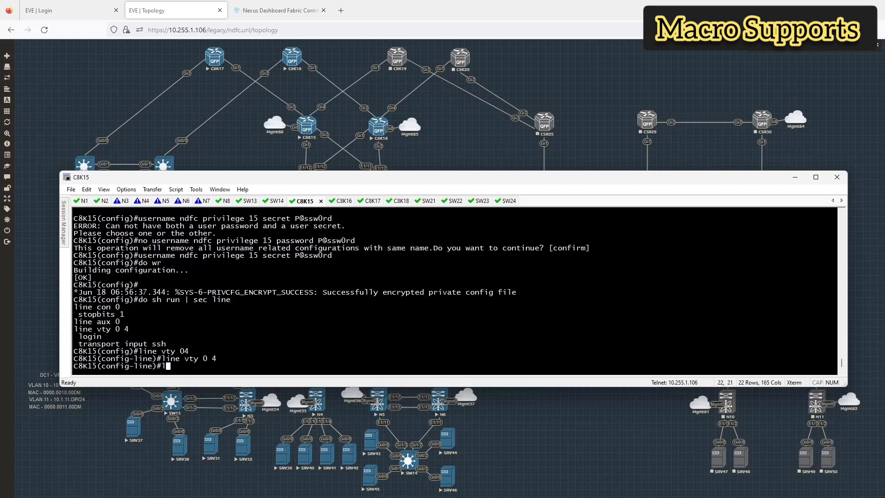
pyautogui.write('og?in ?')
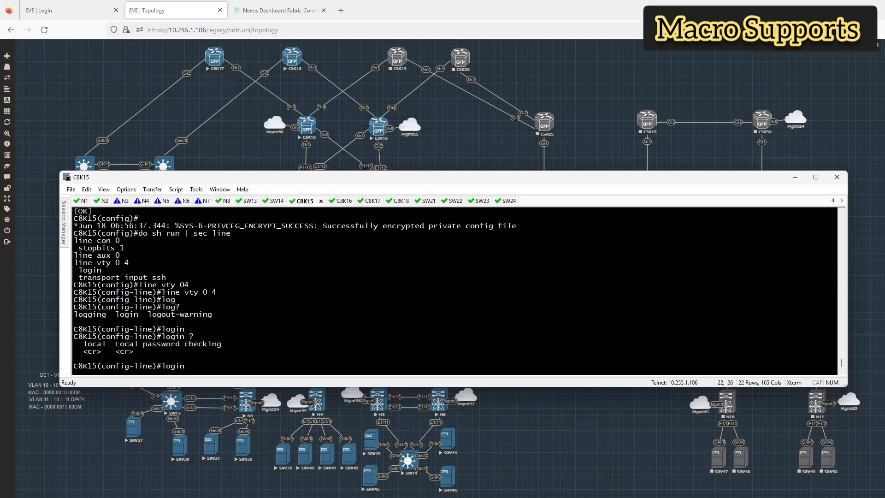
pyautogui.write('local')
pyautogui.press('Return')
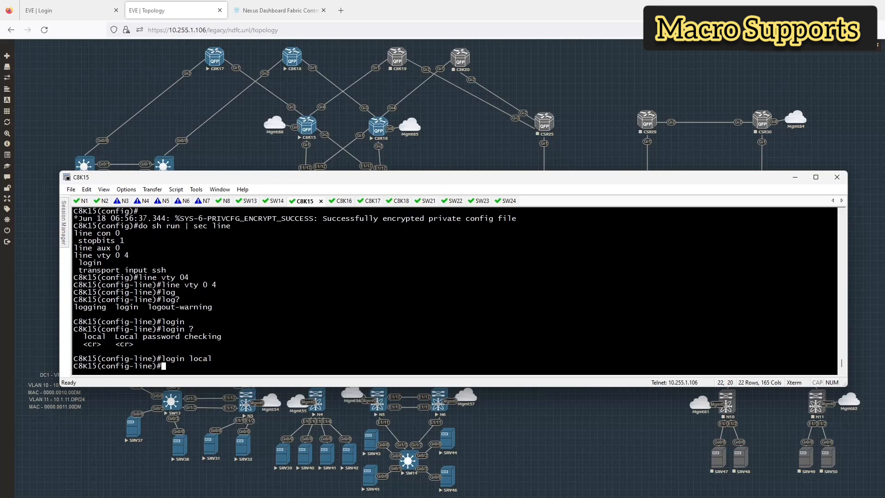
pyautogui.write('?')
pyautogui.press('space')
pyautogui.press('space')
pyautogui.press('space')
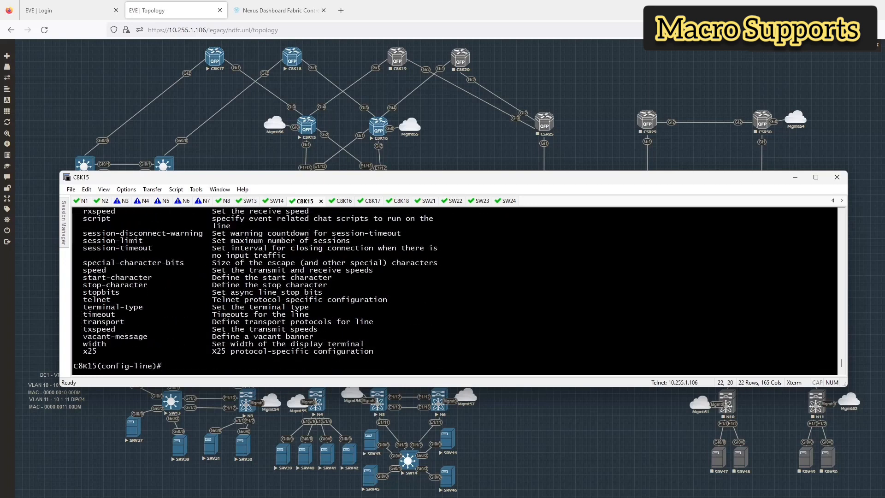
pyautogui.scroll(3, 116, 212)
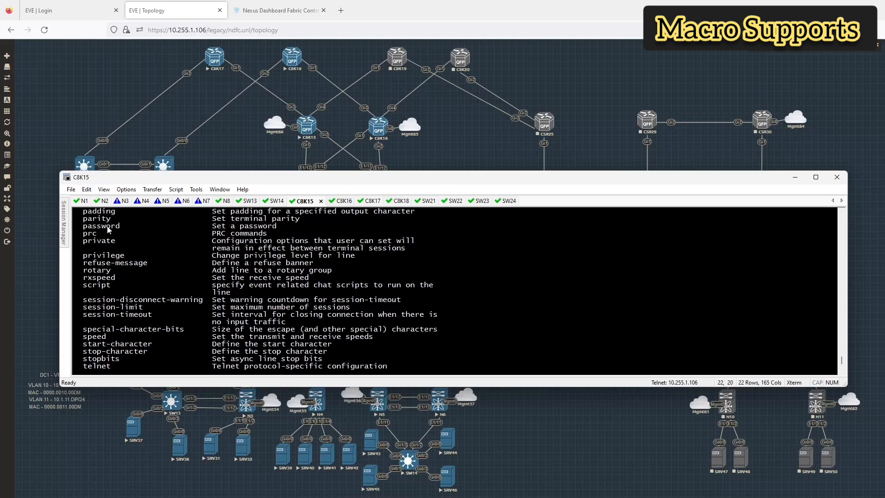
pyautogui.scroll(-3, 431, 267)
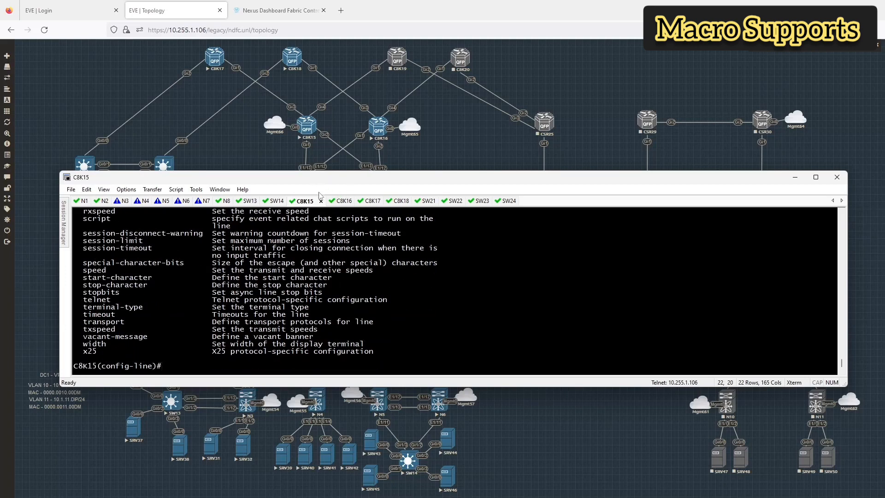
# Step: Set C8K16's vty lines 0 4 to login local and return to Nexus Dashboard
pyautogui.click(334, 201)
pyautogui.write('line vty 0 4')
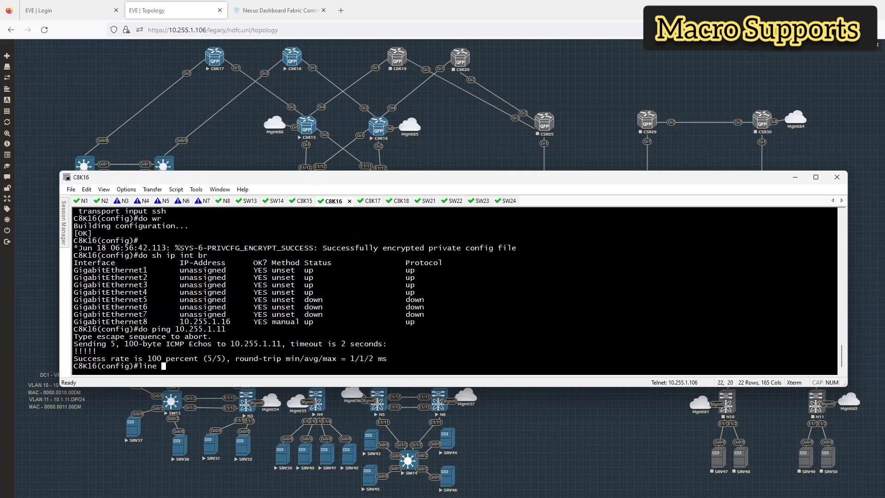
pyautogui.press('Return')
pyautogui.write('l')
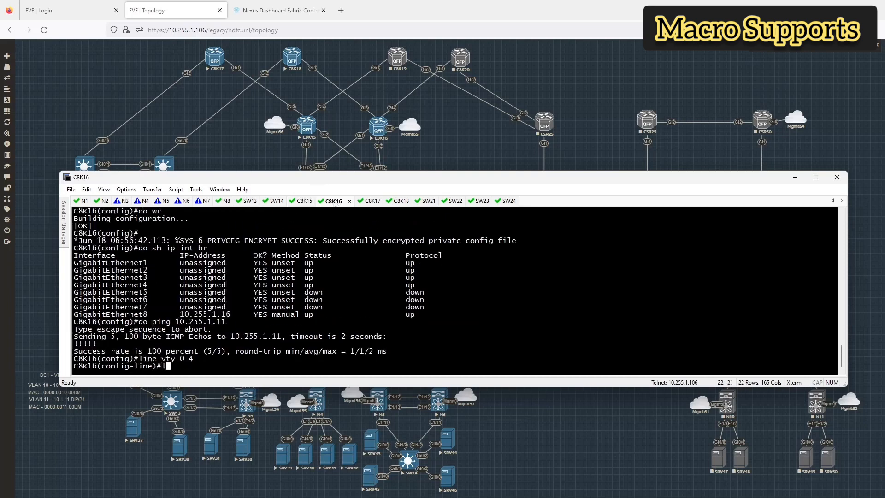
pyautogui.write('ogin local')
pyautogui.press('Return')
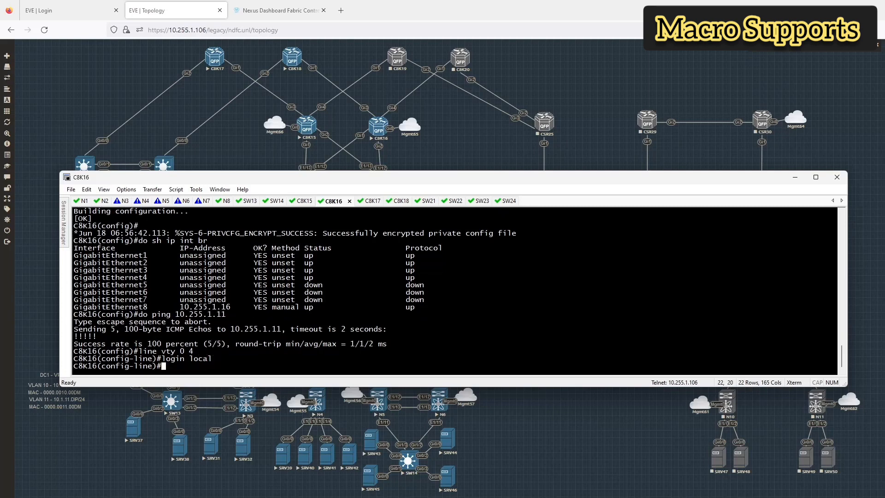
pyautogui.click(280, 10)
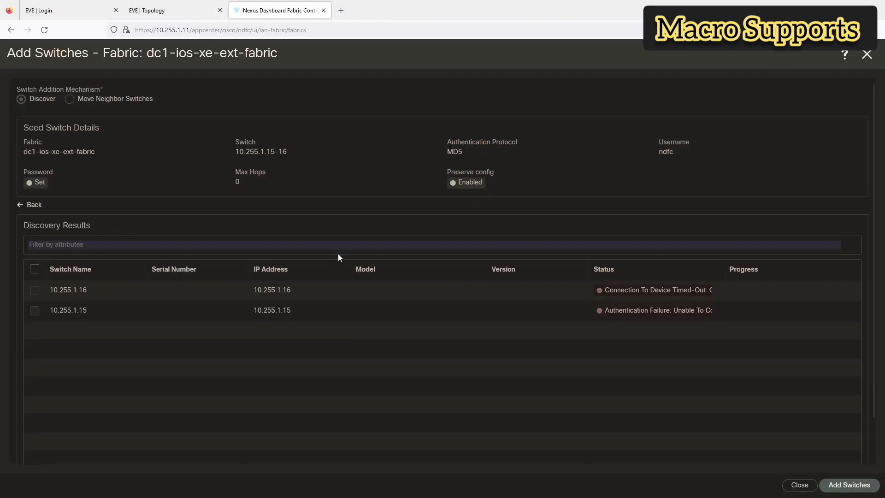
# Step: Rerun seed-switch discovery and widen the Status column to read the full 10.255.1.16 timeout
pyautogui.click(34, 205)
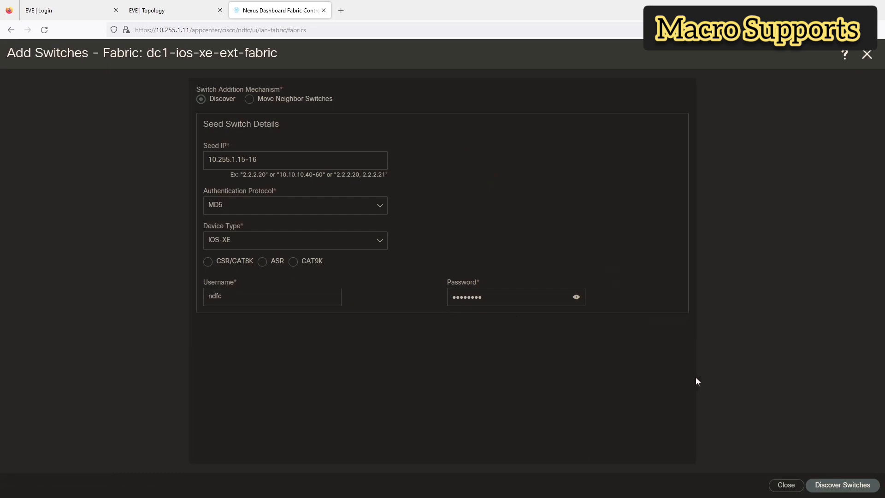
pyautogui.click(830, 484)
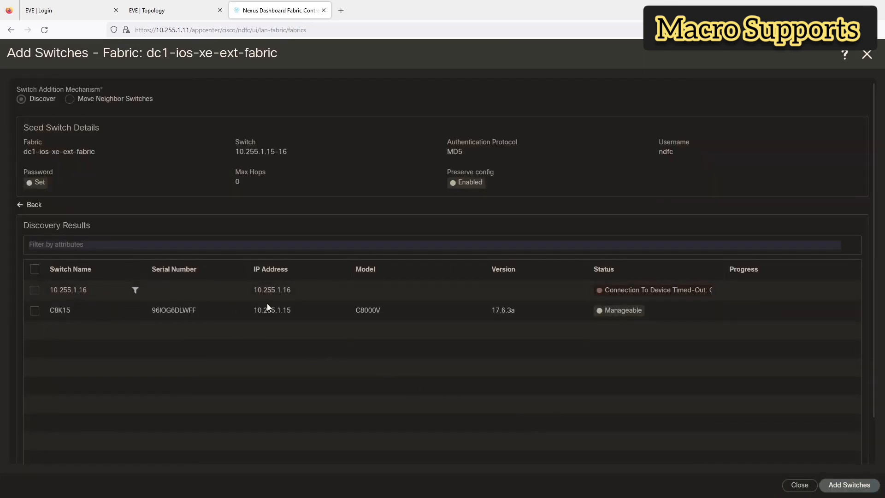
pyautogui.moveTo(725, 269); pyautogui.dragTo(813, 276)
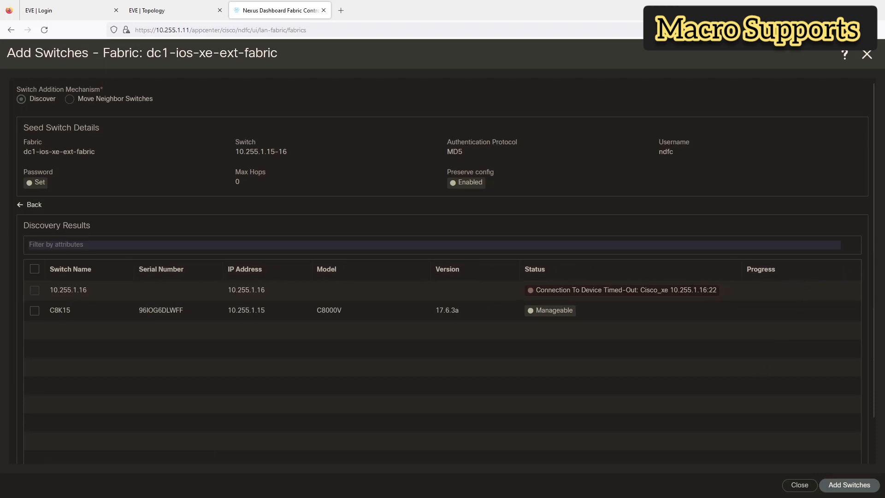
# Step: Show C8K16's vty line configuration with do sh run | sec line
pyautogui.hotkey('alt', 'Tab')
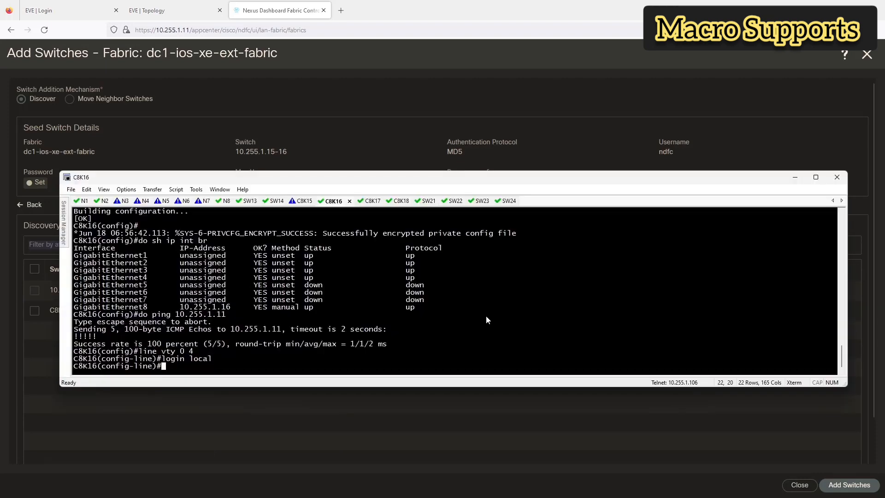
pyautogui.write('do sh ru')
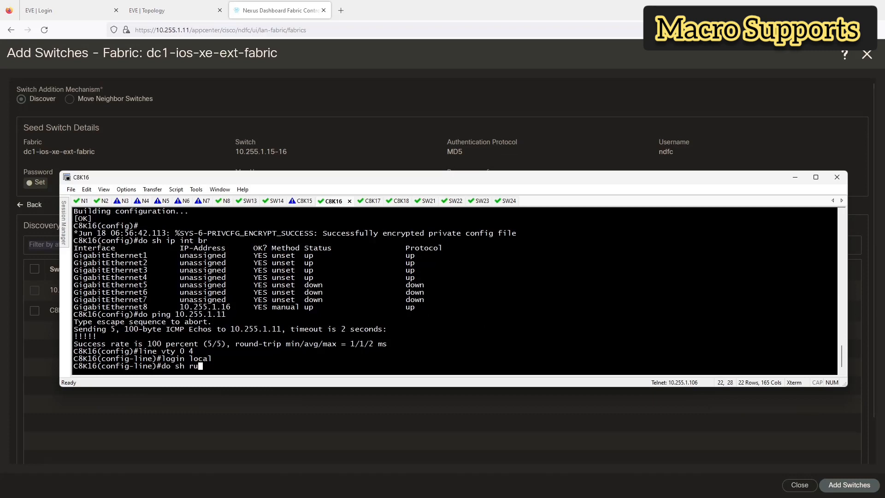
pyautogui.write('n | sec ')
pyautogui.write('line')
pyautogui.press('Return')
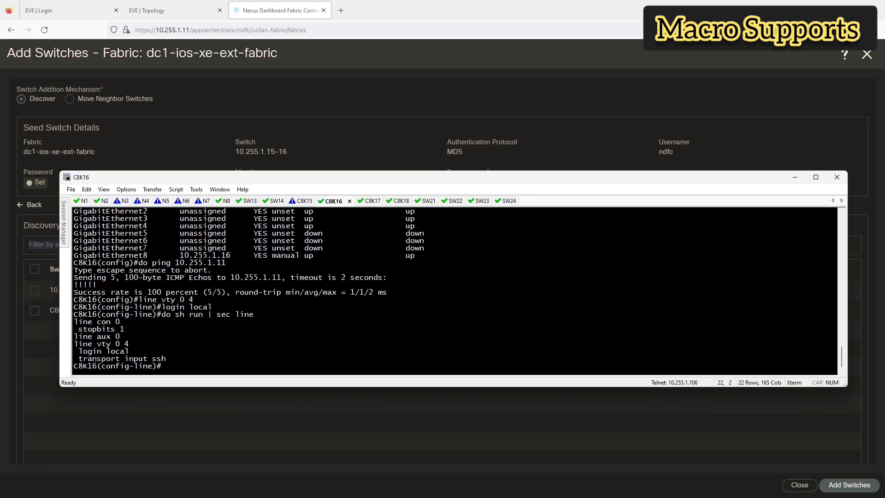
# Step: Confirm C8K16's privilege-15 local user with do sh run | sec user
pyautogui.write('do shr un')
pyautogui.press('BackSpace')
pyautogui.press('BackSpace')
pyautogui.press('BackSpace')
pyautogui.press('BackSpace')
pyautogui.press('BackSpace')
pyautogui.press('BackSpace')
pyautogui.press('BackSpace')
pyautogui.press('BackSpace')
pyautogui.press('BackSpace')
pyautogui.press('BackSpace')
pyautogui.write('do sh run | sec user')
pyautogui.press('Return')
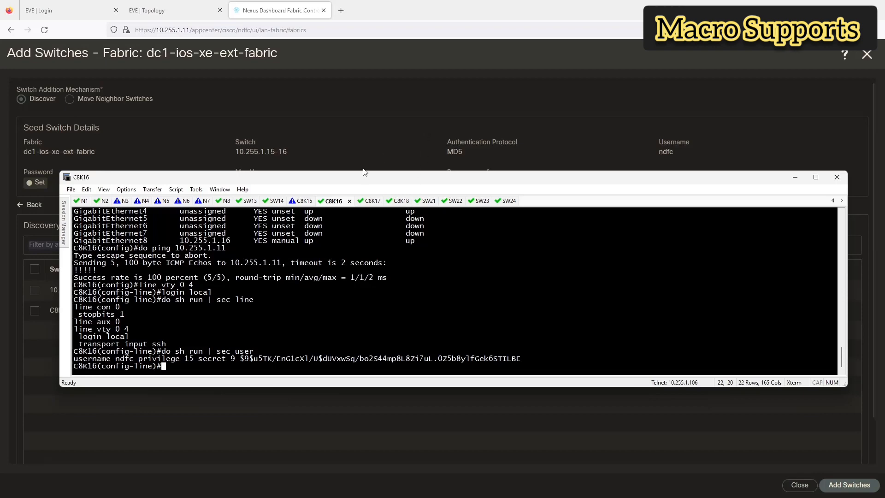
pyautogui.moveTo(360, 179); pyautogui.dragTo(357, 205)
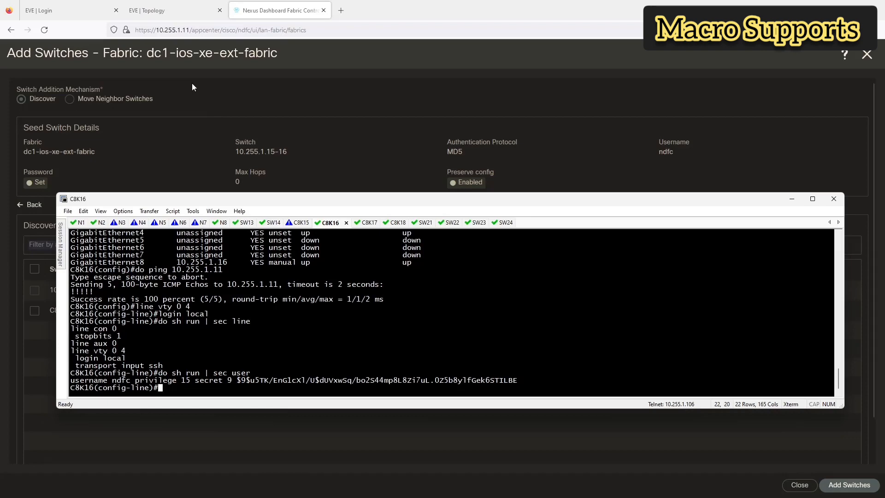
pyautogui.click(170, 11)
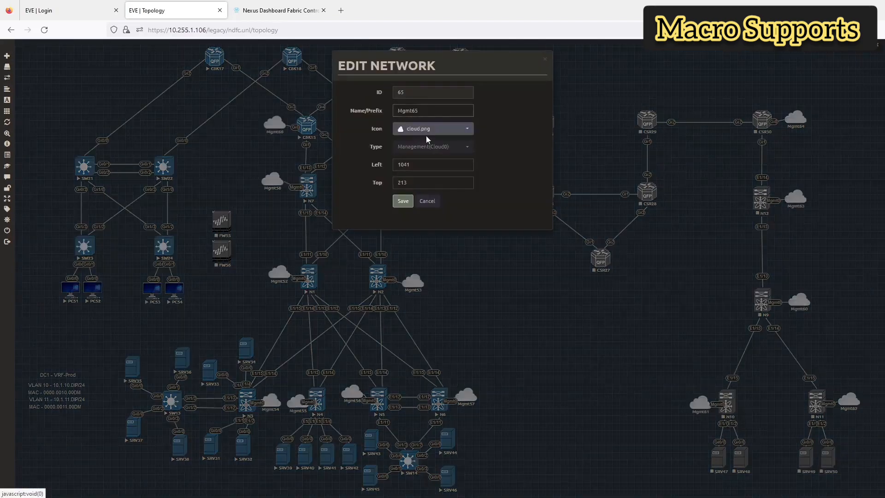
# Step: Select C8K15 in the discovery results and add it to dc1-ios-xe-ext-fabric
pyautogui.click(425, 202)
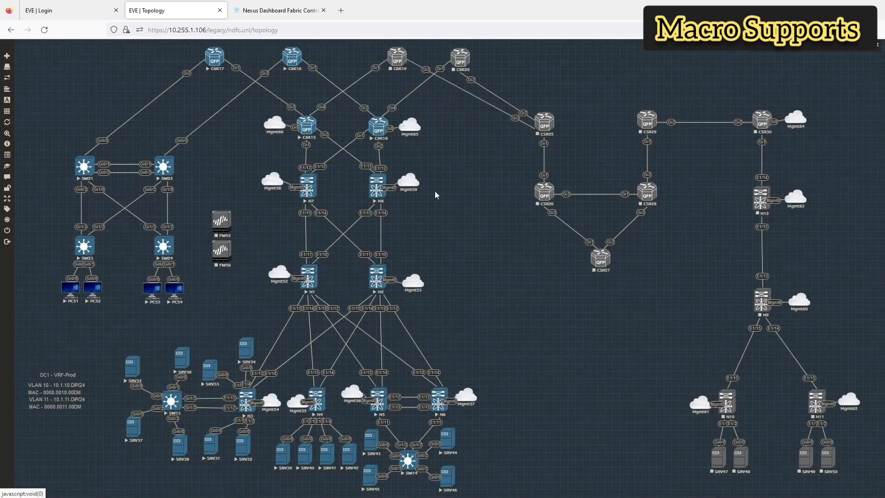
pyautogui.click(299, 12)
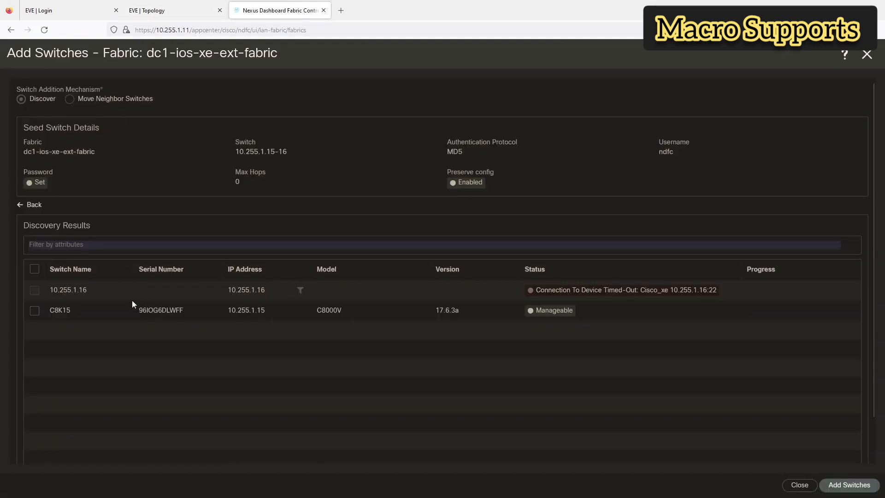
pyautogui.click(34, 311)
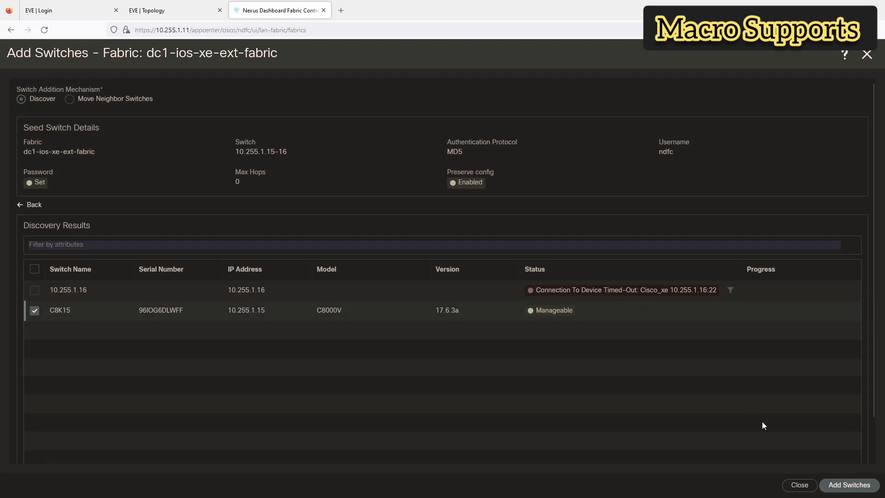
pyautogui.click(837, 484)
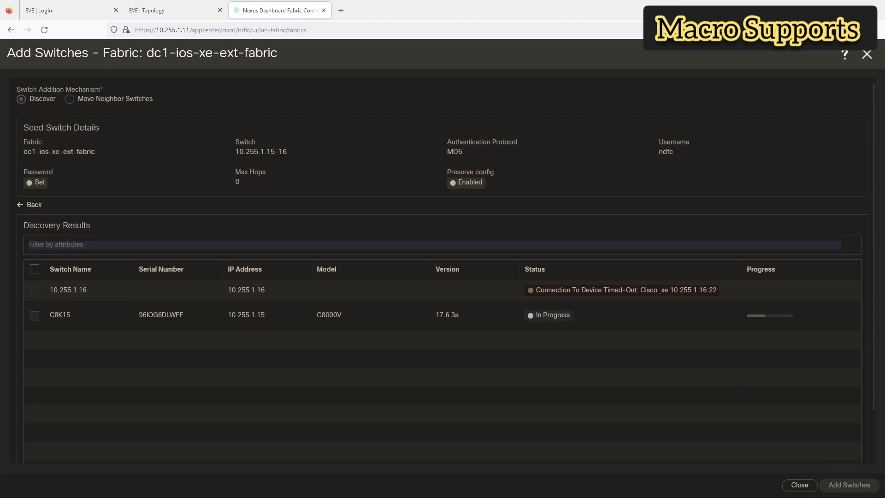
# Step: Close the discovery once C8K15 (10.255.1.15, C8000V) shows Switch Added
pyautogui.hotkey('alt', 'Tab')
pyautogui.click(296, 224)
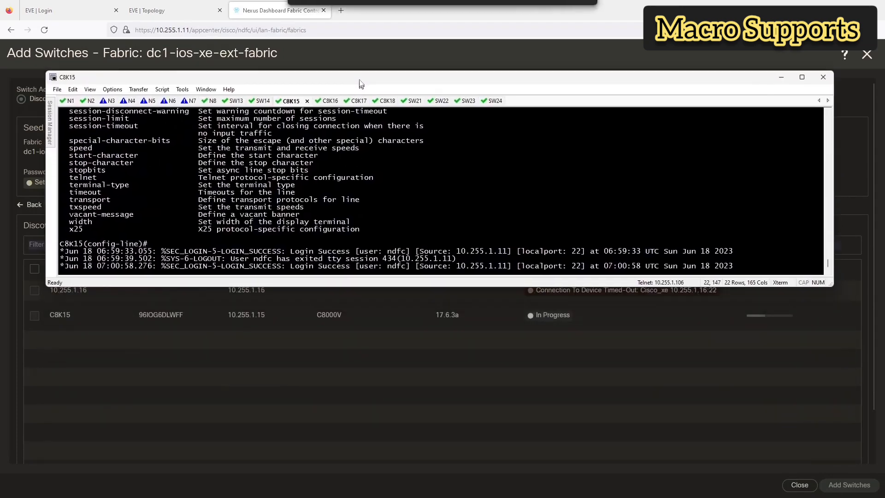
pyautogui.moveTo(363, 207); pyautogui.dragTo(356, 50)
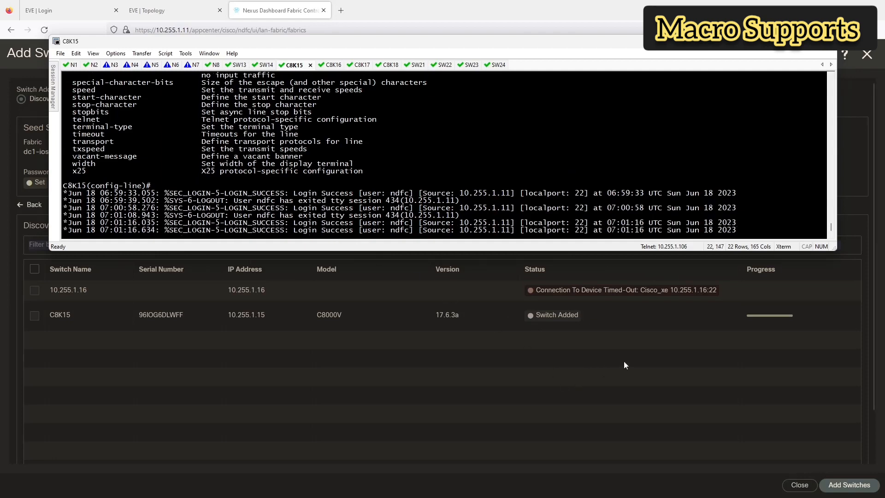
pyautogui.click(796, 485)
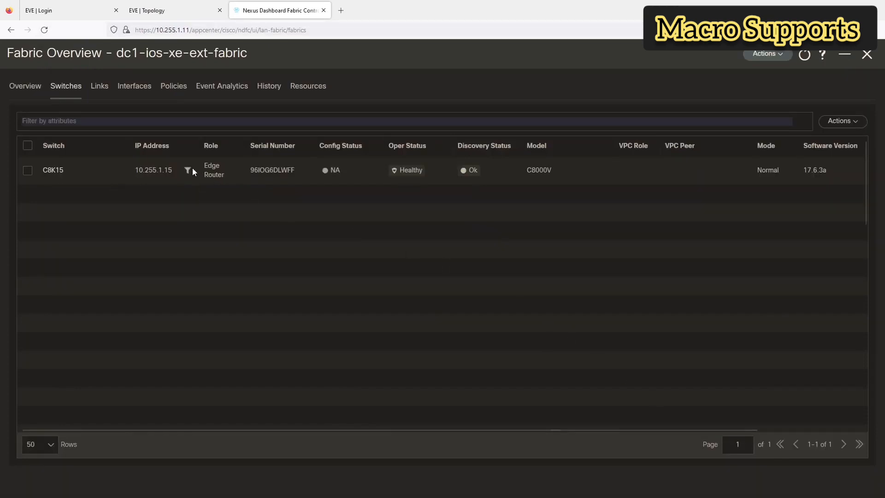
# Step: Review dc1-ios-xe-ext-fabric's Interfaces and Policies, then close its Fabric Overview
pyautogui.click(129, 90)
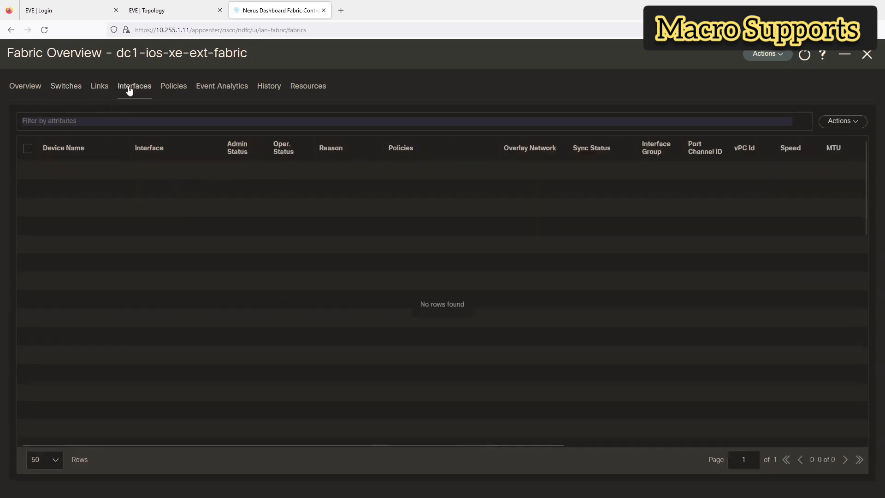
pyautogui.click(172, 89)
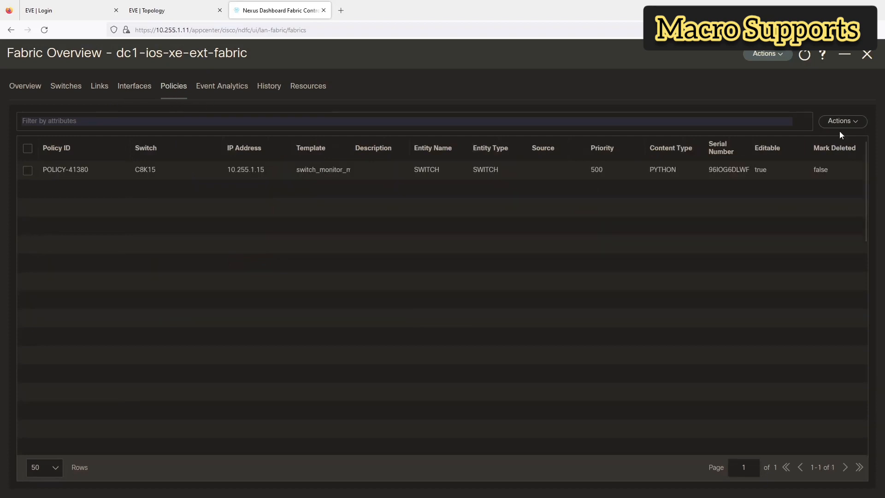
pyautogui.click(765, 54)
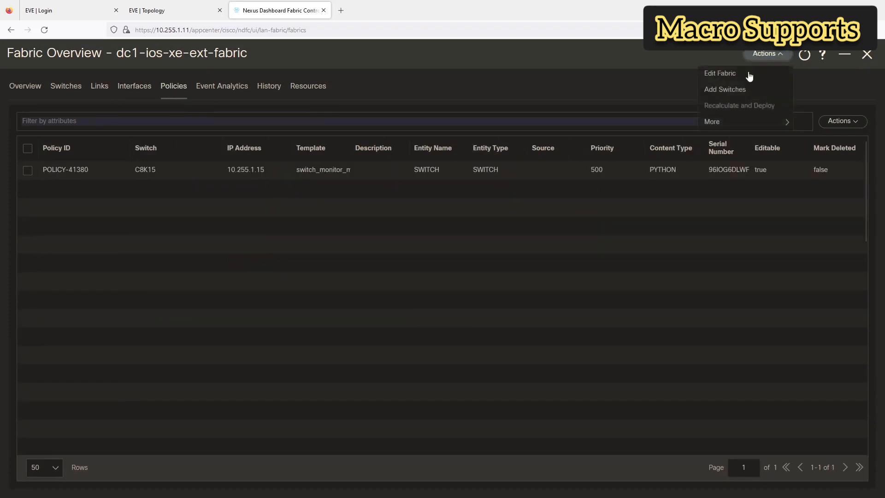
pyautogui.moveTo(715, 122)
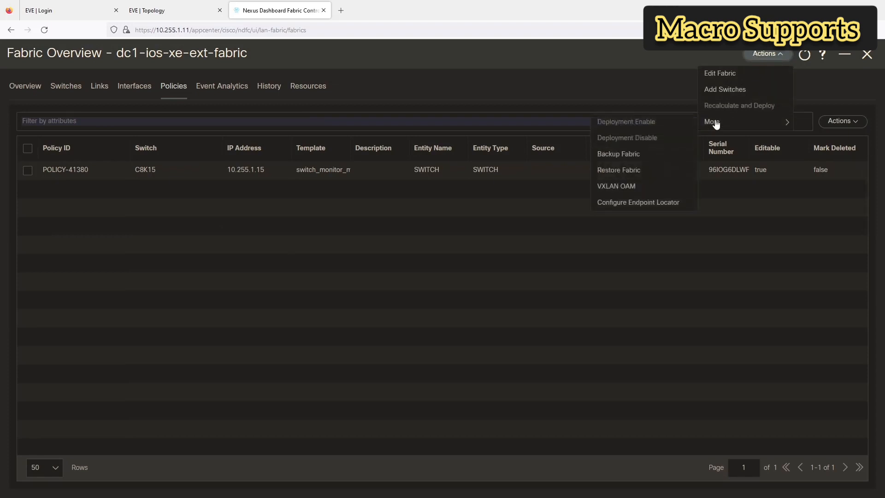
pyautogui.click(827, 90)
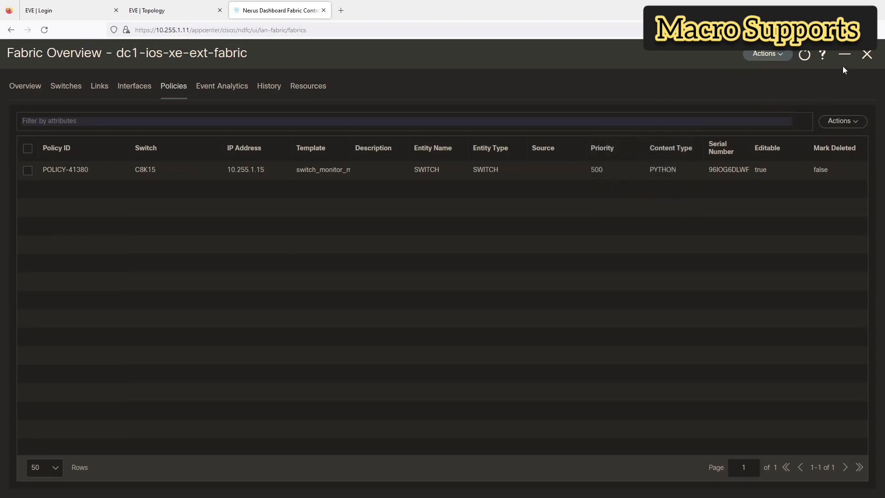
pyautogui.click(868, 54)
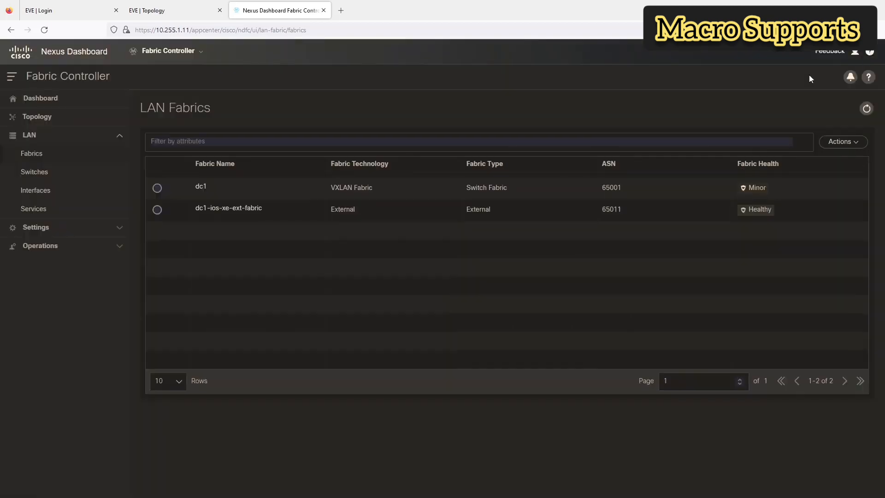
# Step: From dc1's Links list (68 links), start a new link with Actions > Create
pyautogui.click(200, 187)
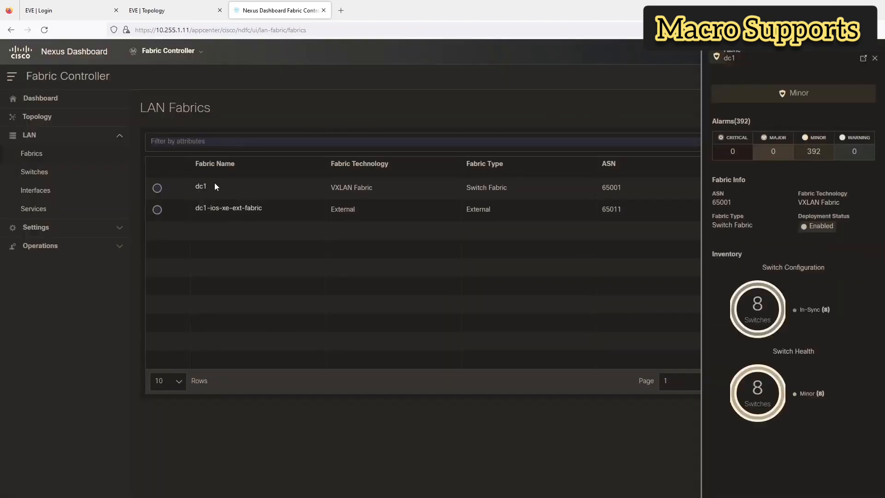
pyautogui.click(864, 58)
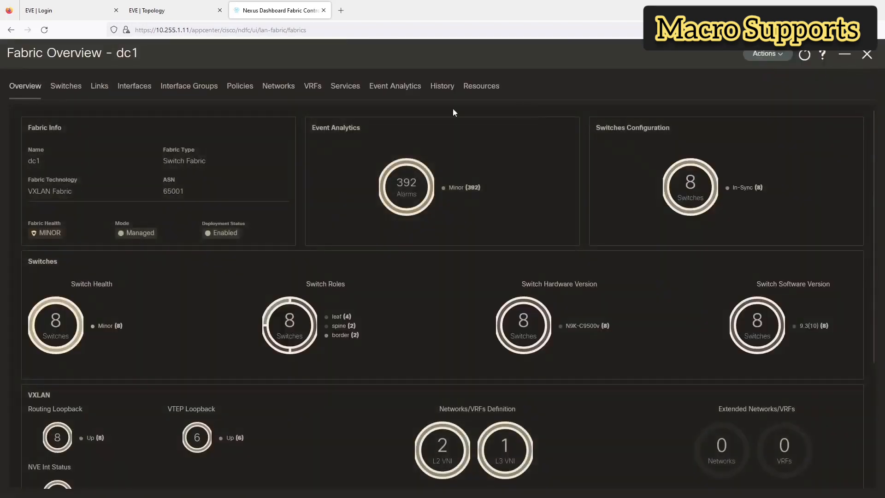
pyautogui.click(107, 88)
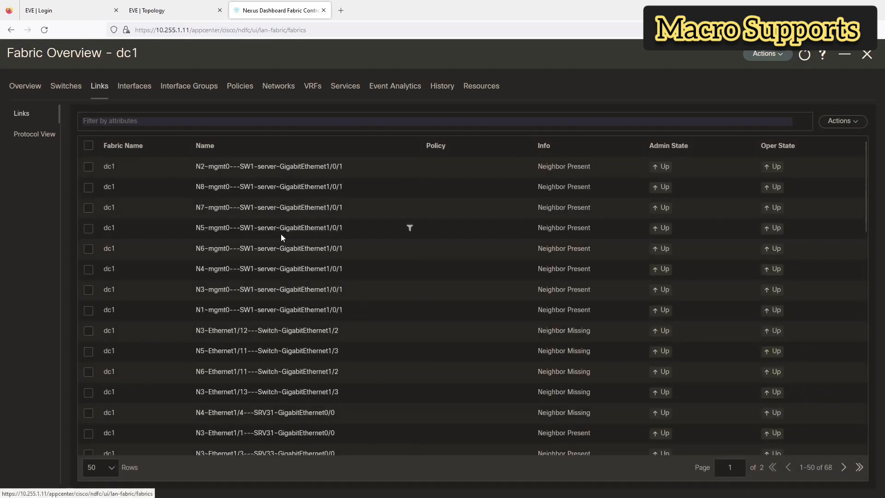
pyautogui.scroll(-10, 278, 236)
pyautogui.scroll(-8, 277, 242)
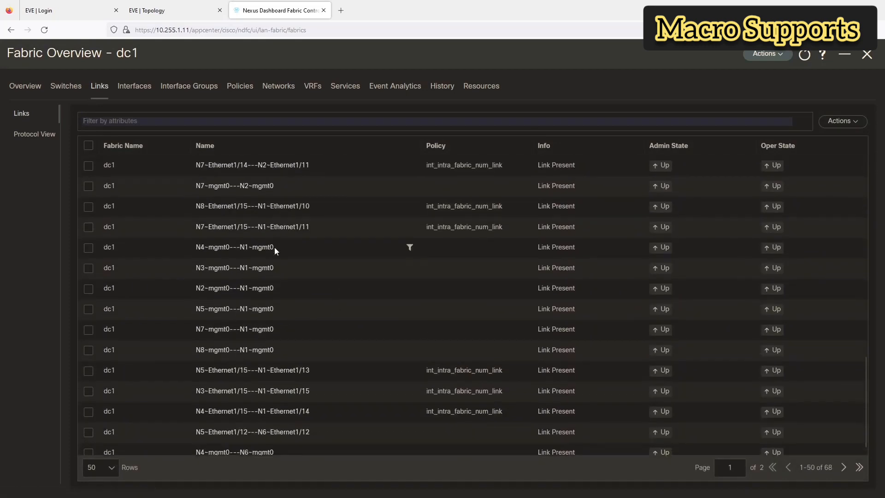
pyautogui.scroll(15, 261, 298)
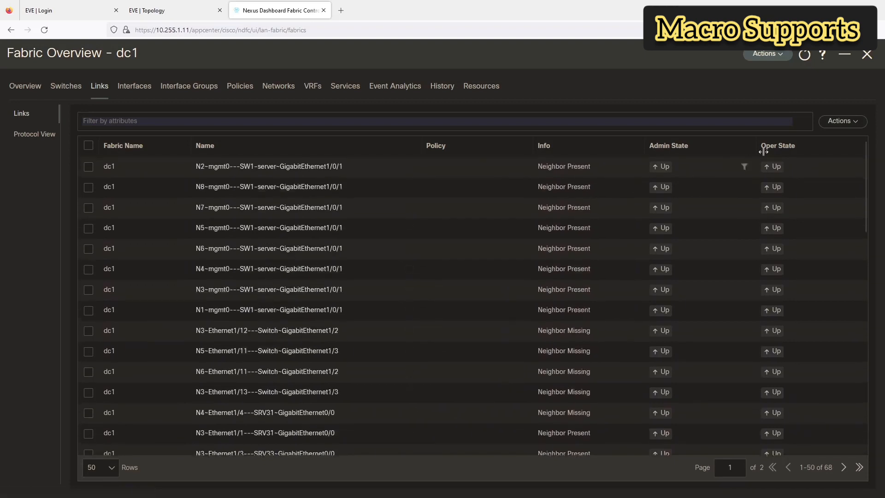
pyautogui.click(843, 126)
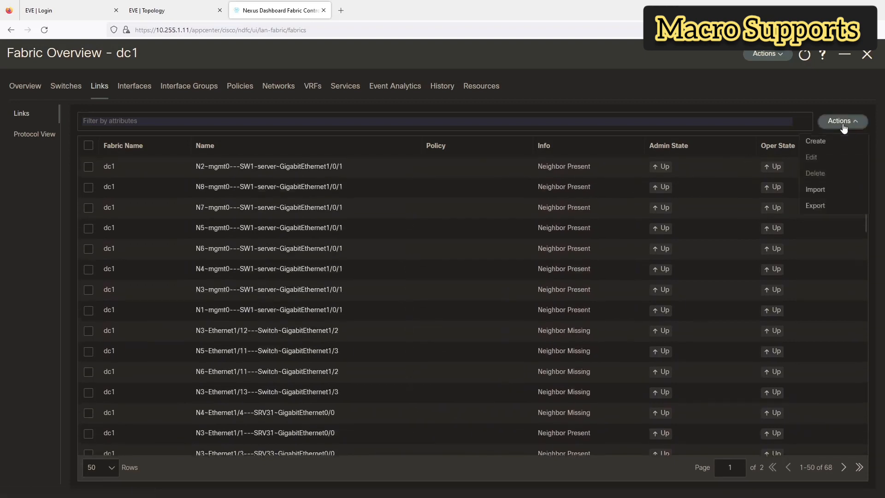
pyautogui.click(815, 142)
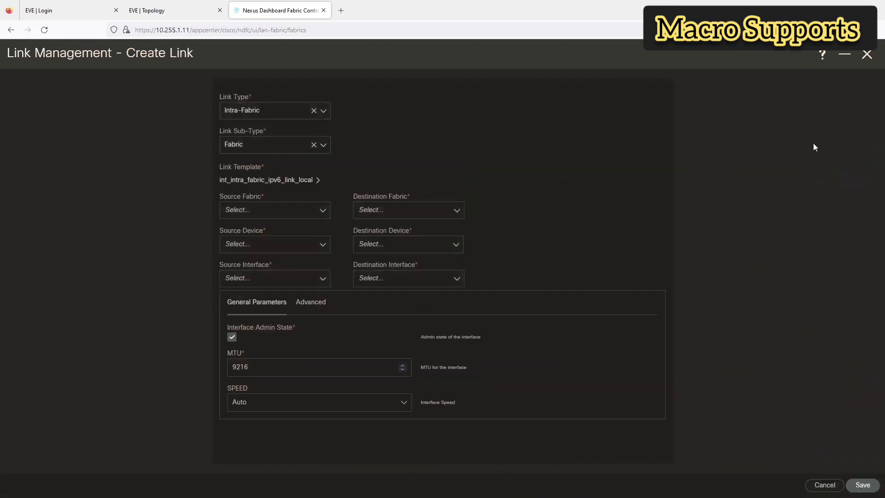
# Step: Make the link Inter-Fabric VRF_LITE from fabric dc1 to dc1-ios-xe-ext-fabric
pyautogui.click(254, 114)
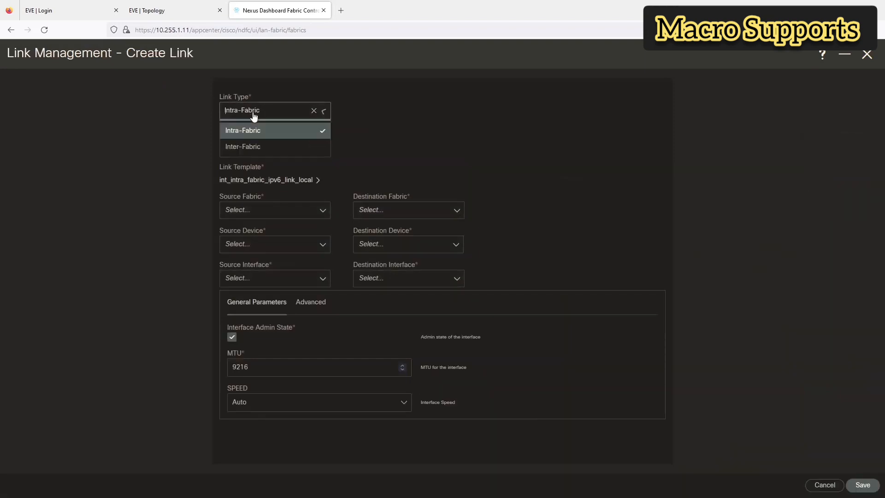
pyautogui.click(254, 146)
pyautogui.click(255, 147)
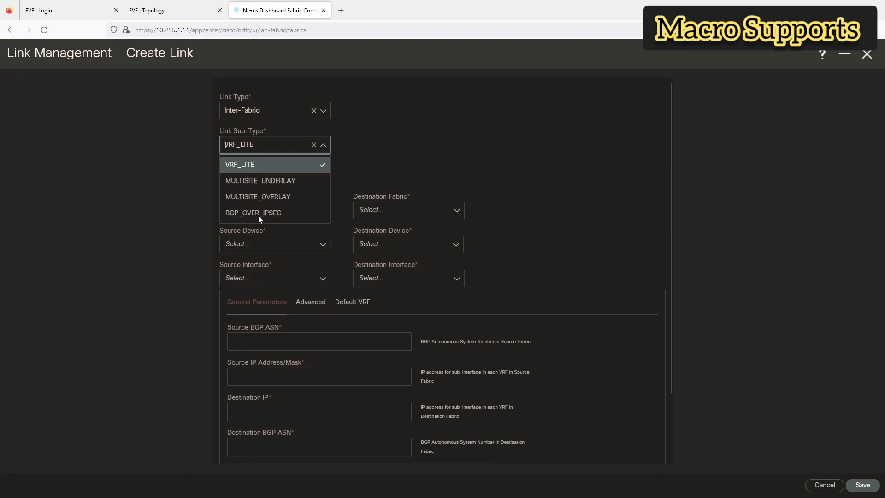
pyautogui.click(268, 169)
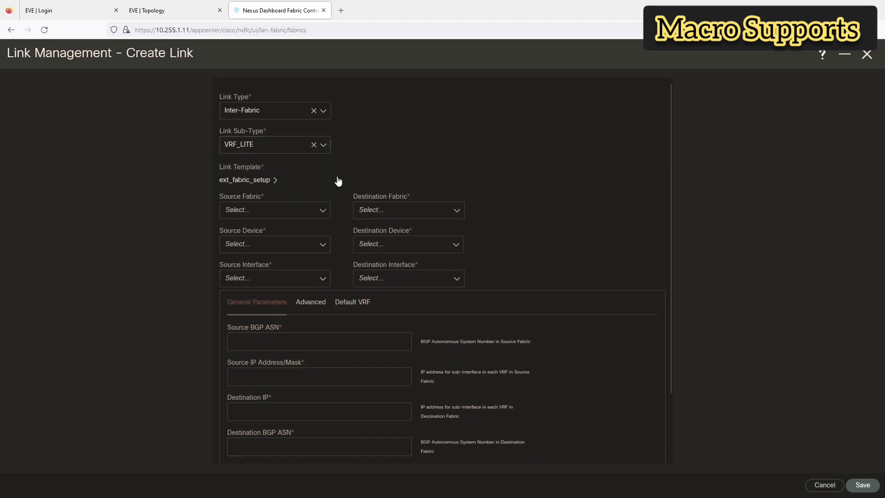
pyautogui.click(257, 213)
pyautogui.click(251, 233)
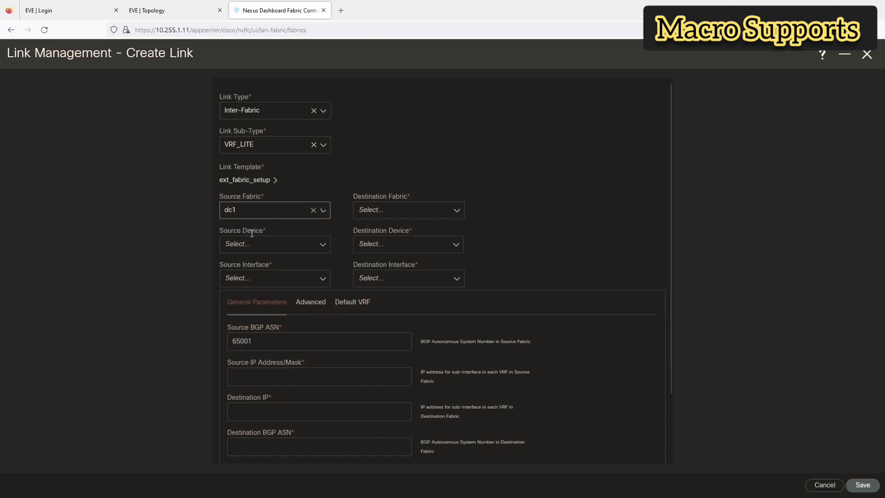
pyautogui.click(408, 214)
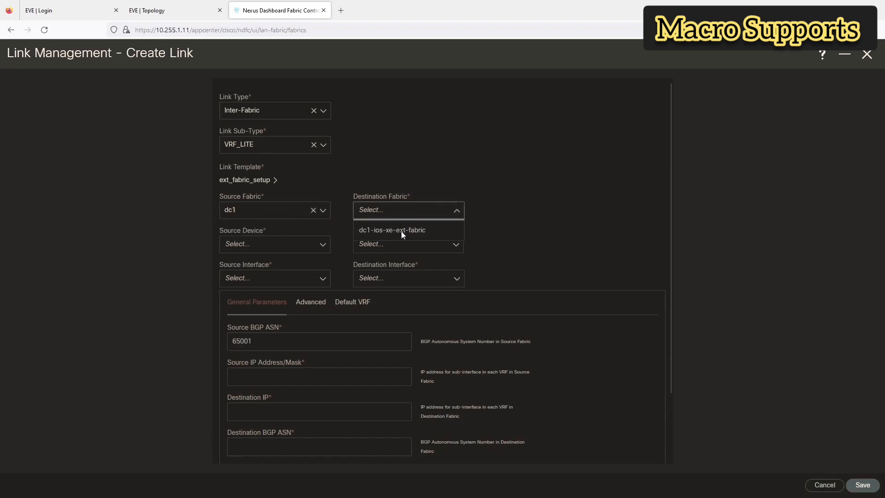
pyautogui.click(401, 232)
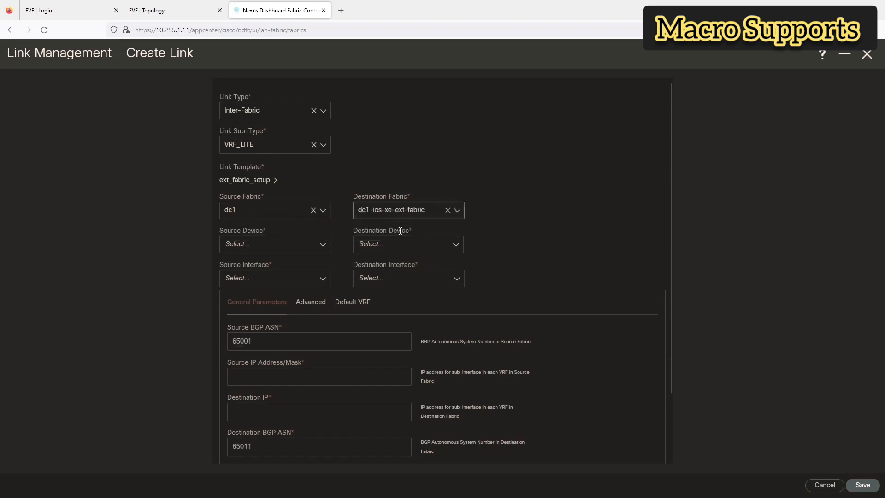
# Step: Set the source device to N7 and the destination device to C8K15
pyautogui.click(287, 246)
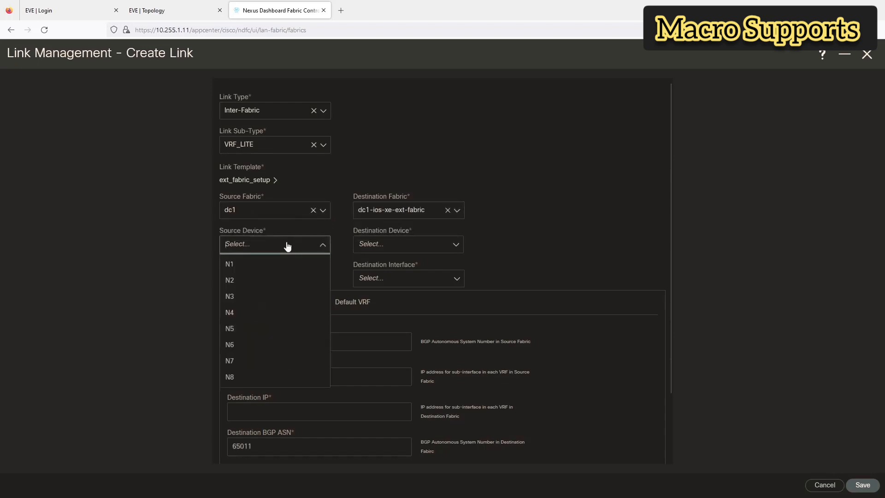
pyautogui.click(236, 361)
pyautogui.click(193, 11)
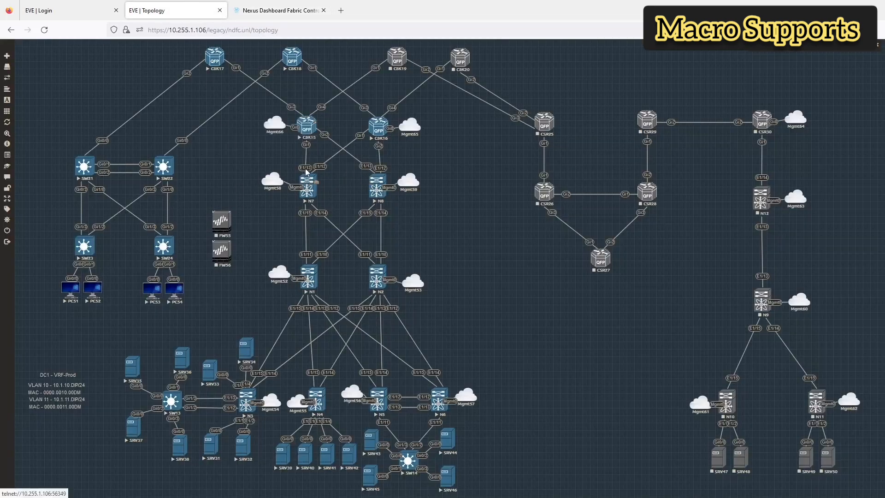
pyautogui.click(262, 9)
pyautogui.click(394, 247)
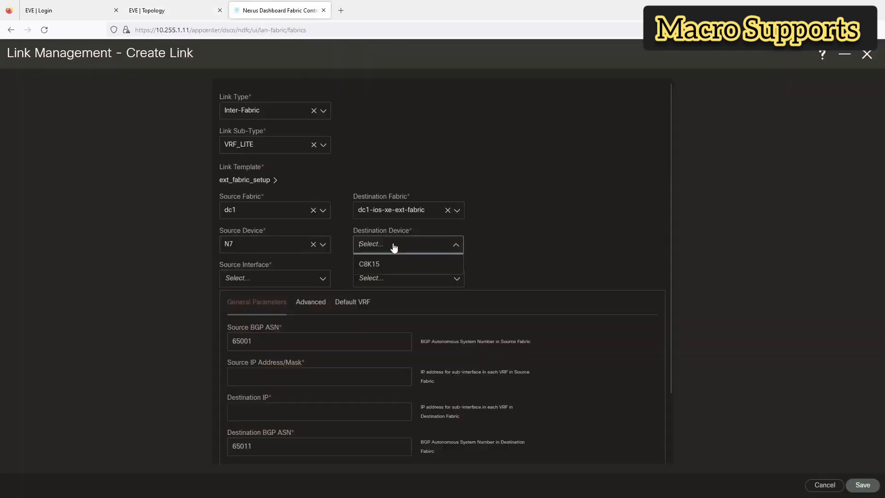
pyautogui.click(390, 264)
# Step: Choose source interface Ethernet1/13 and destination interface GigabitEthernet1, checking the EVE topology
pyautogui.click(268, 279)
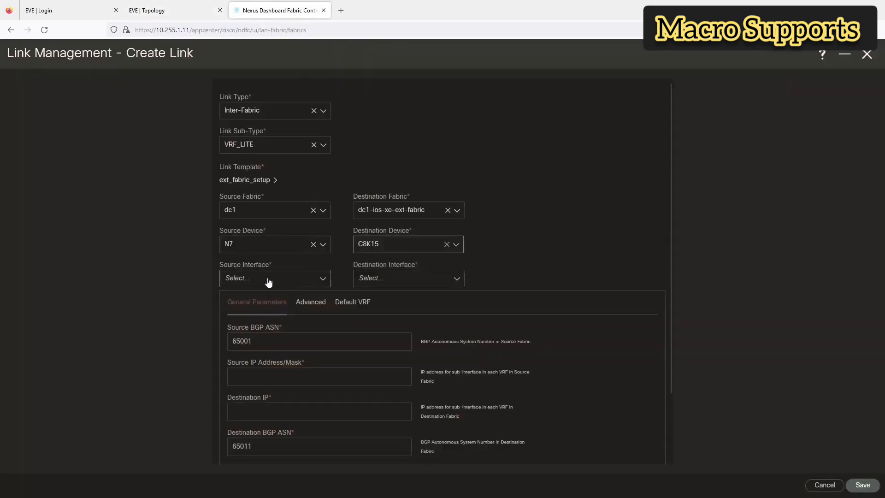
pyautogui.click(203, 10)
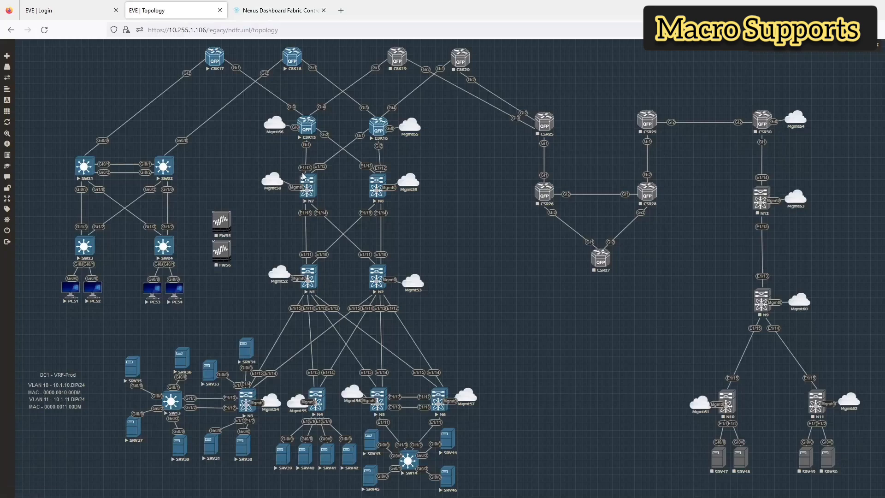
pyautogui.click(276, 10)
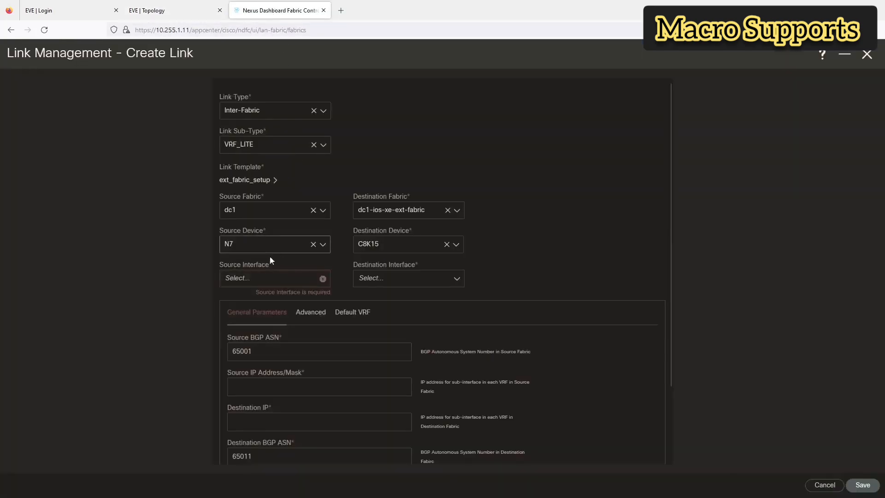
pyautogui.click(269, 279)
pyautogui.scroll(-3, 270, 355)
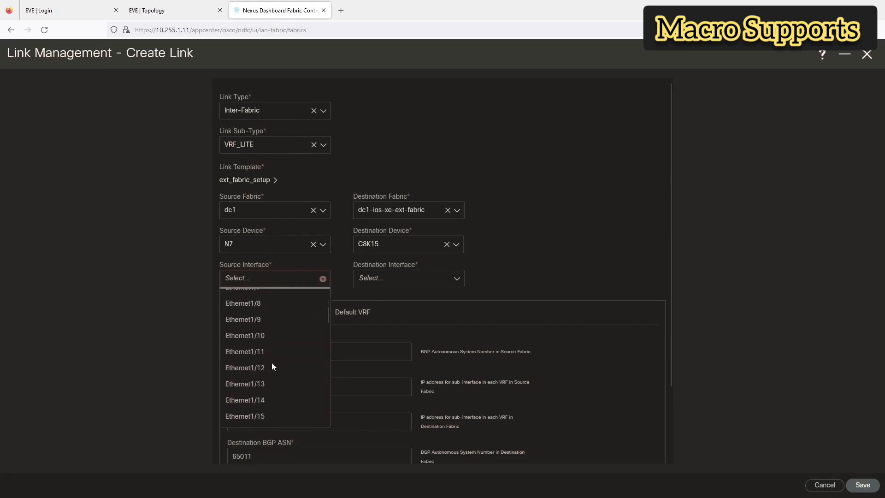
pyautogui.click(259, 385)
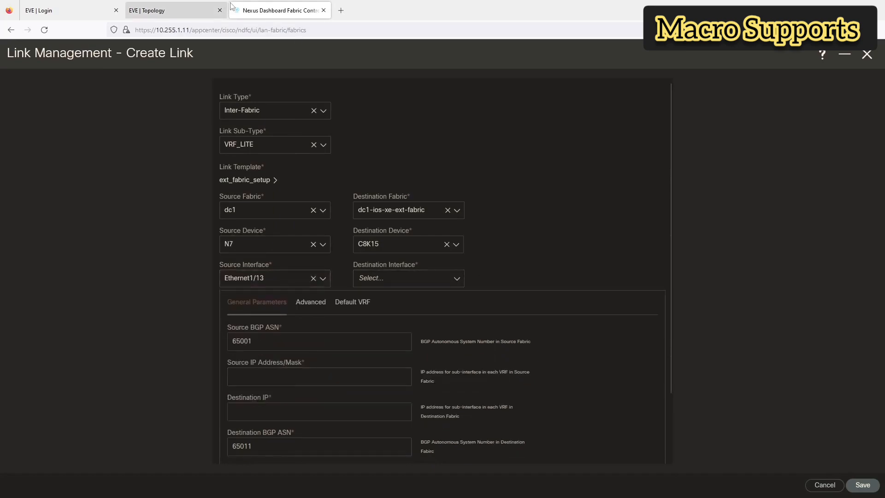
pyautogui.click(184, 12)
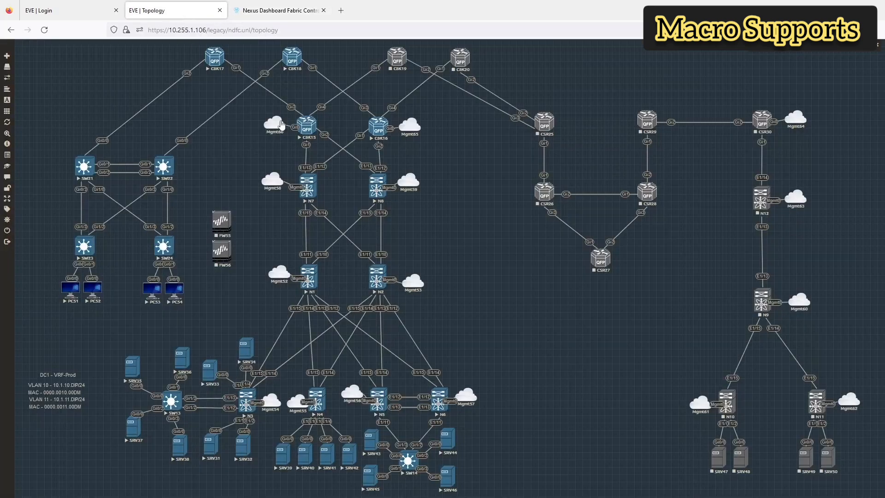
pyautogui.click(254, 11)
pyautogui.click(390, 279)
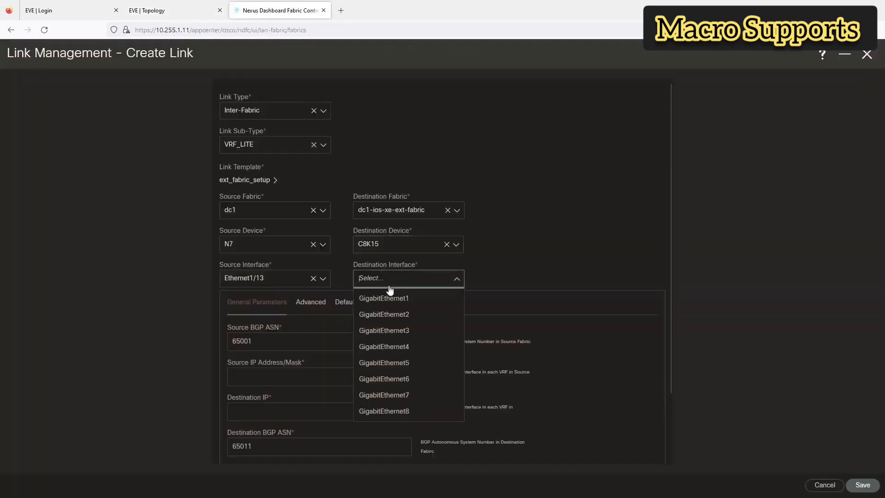
pyautogui.click(384, 299)
pyautogui.scroll(-2, 344, 291)
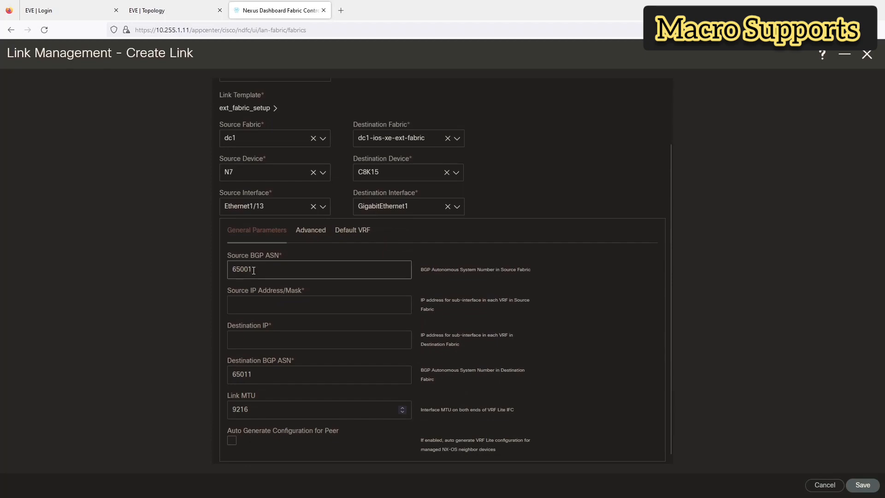
# Step: Enter source IP 10.7.15.1/30 and destination IP 10.7.15.2 for the N7–C8K15 link
pyautogui.scroll(-1, 254, 270)
pyautogui.click(254, 302)
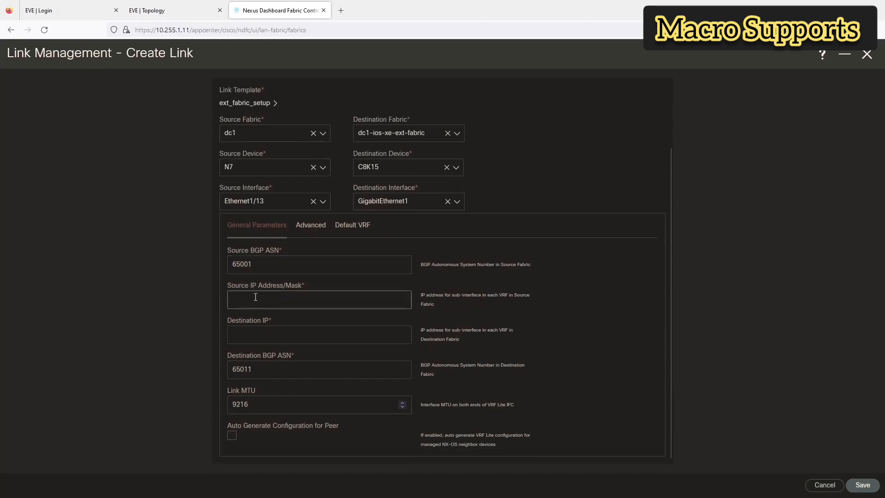
pyautogui.click(203, 10)
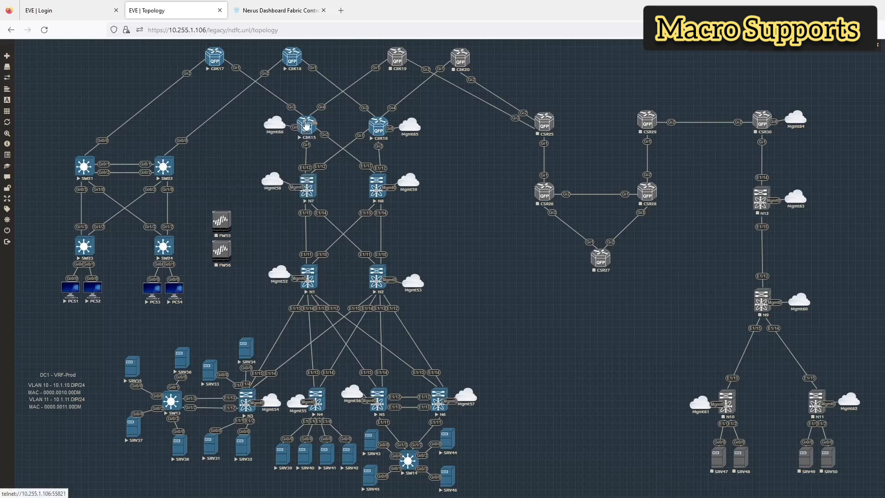
pyautogui.click(292, 9)
pyautogui.write('10.')
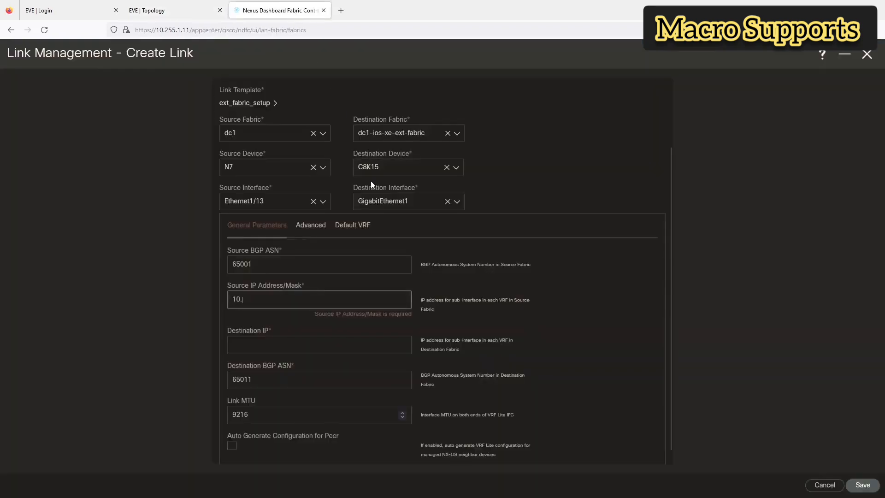
pyautogui.write('7.15.1')
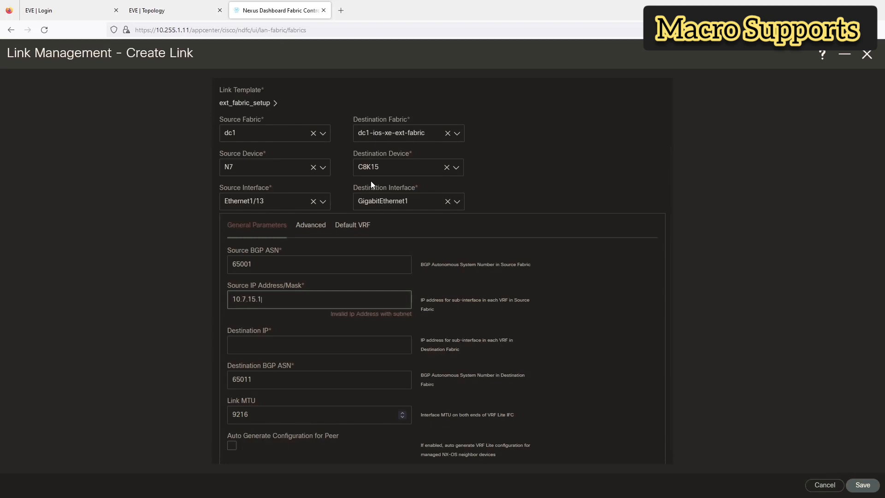
pyautogui.write('/30')
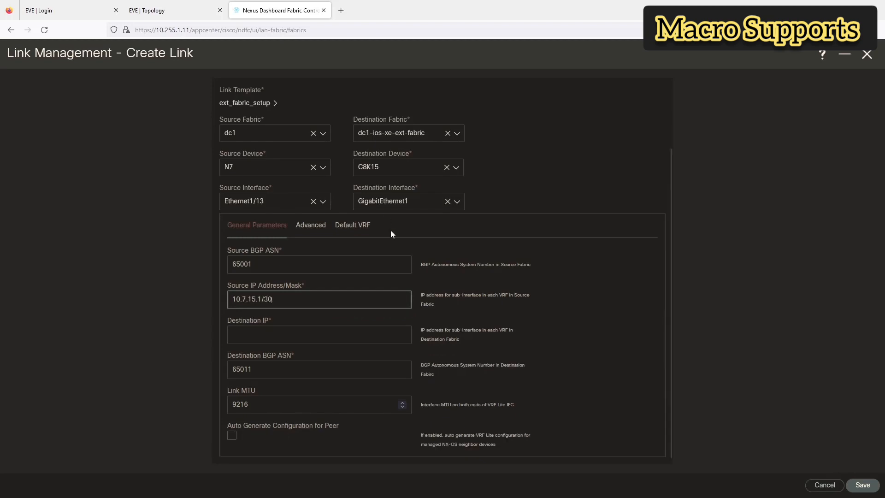
pyautogui.press('Tab')
pyautogui.write('10.7')
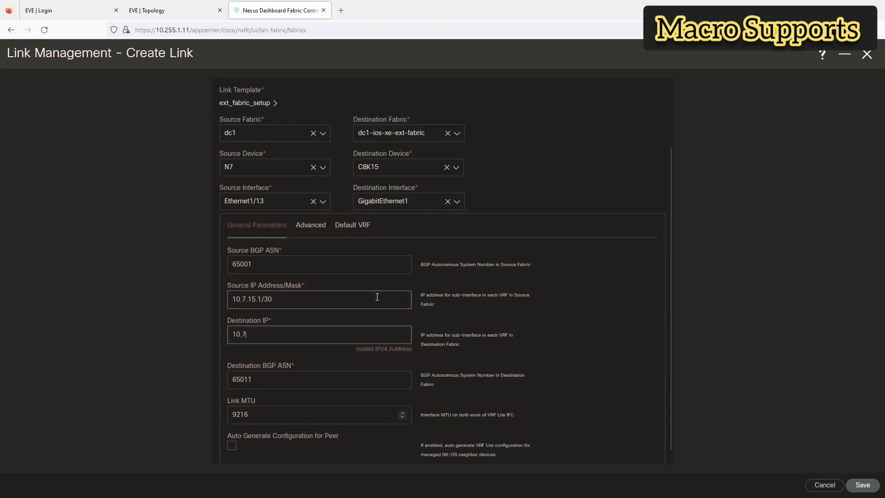
pyautogui.write('.15.2')
pyautogui.click(551, 306)
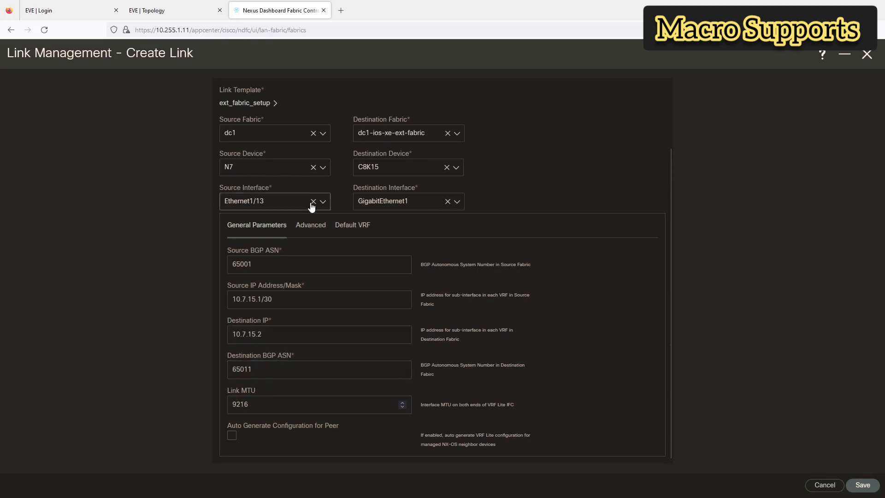
# Step: Review the Advanced and Default VRF settings and save the VRF_LITE link
pyautogui.click(315, 230)
pyautogui.scroll(-1, 327, 256)
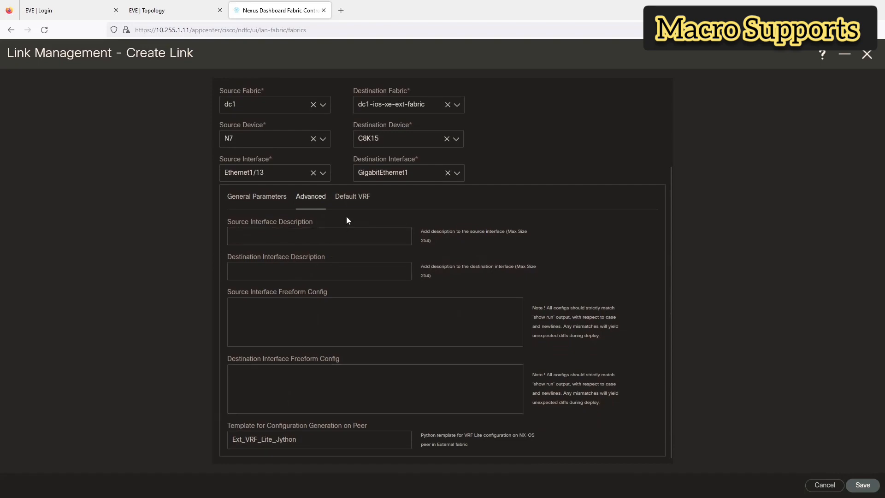
pyautogui.click(350, 199)
pyautogui.scroll(-2, 296, 236)
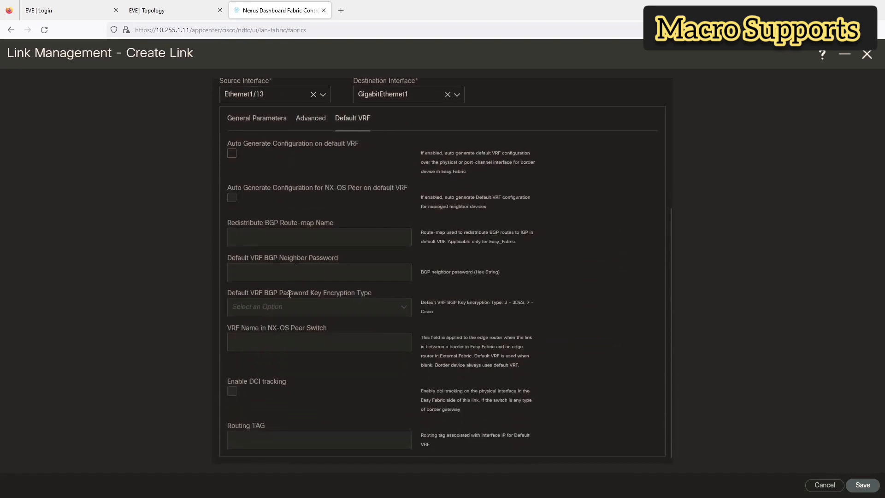
pyautogui.scroll(5, 289, 294)
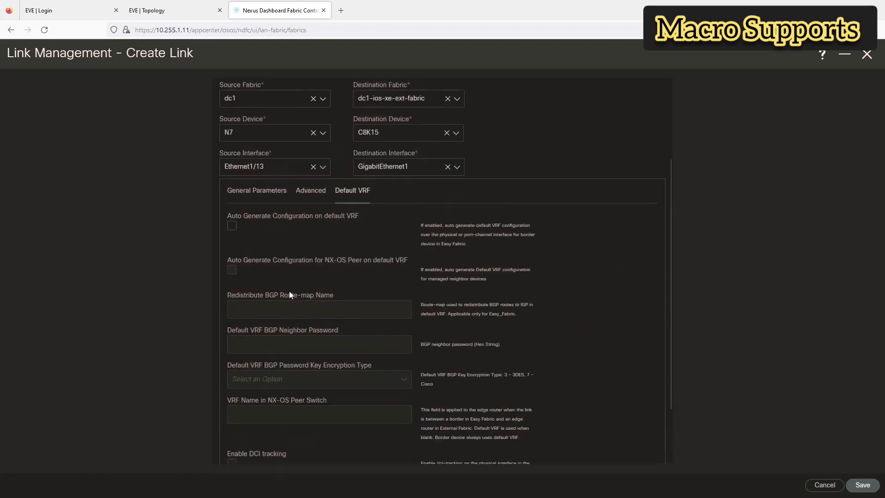
pyautogui.click(862, 485)
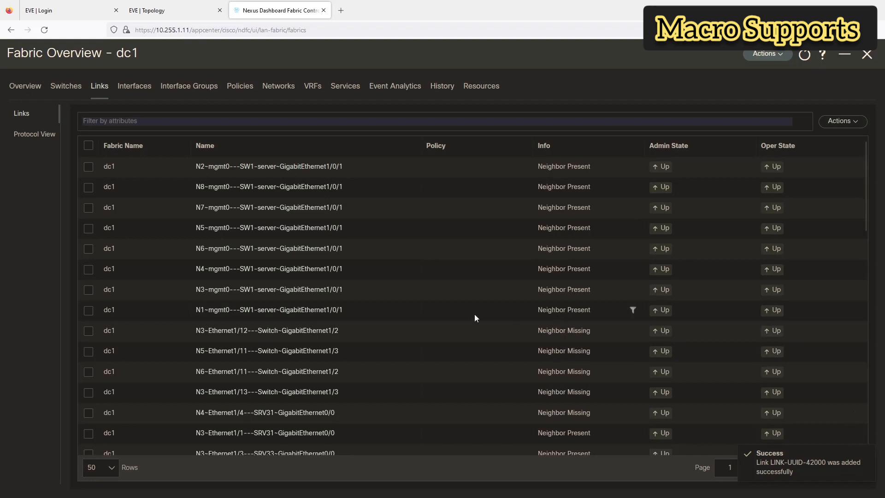
# Step: Find the N7-Ethernet1/13---C8K15-GigabitEthernet1 row among dc1's 69 links, then open Actions
pyautogui.scroll(-3, 267, 234)
pyautogui.scroll(-5, 267, 235)
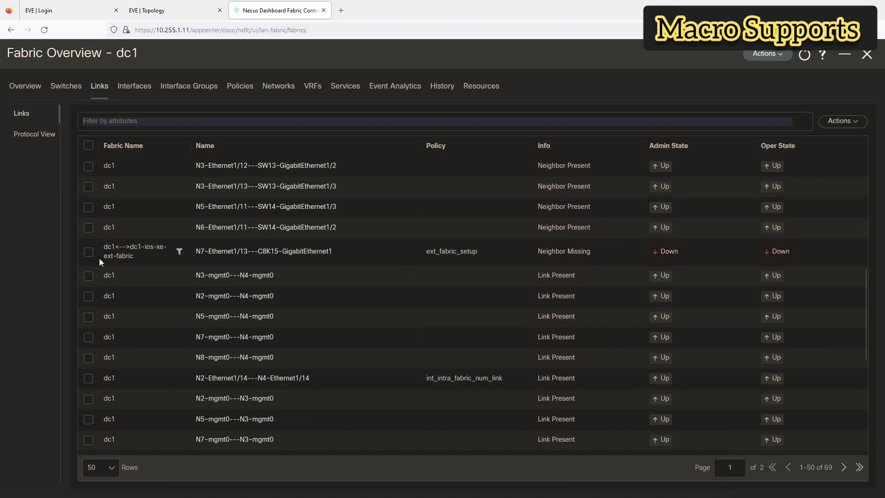
pyautogui.scroll(5, 139, 249)
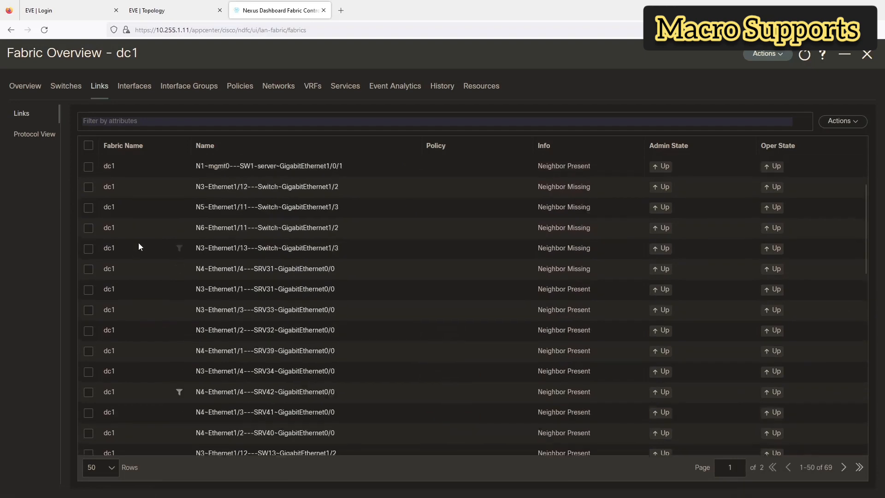
pyautogui.click(860, 123)
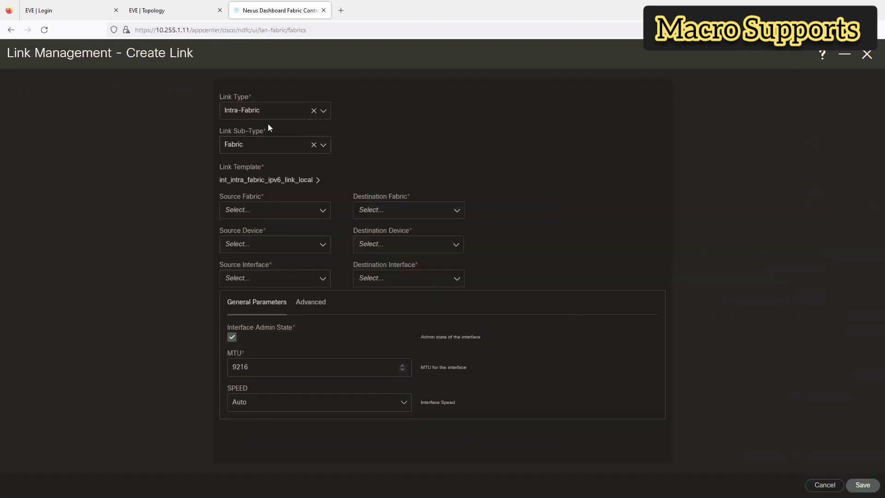
# Step: Define an Inter-Fabric link from dc1 N8 to dc1-ios-xe-ext-fabric C8K15
pyautogui.click(264, 113)
pyautogui.click(252, 148)
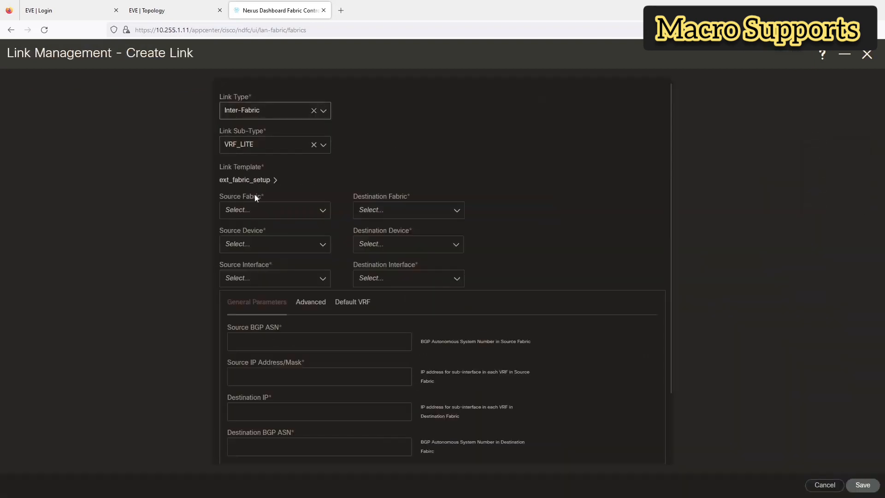
pyautogui.click(253, 213)
pyautogui.click(250, 230)
pyautogui.click(386, 213)
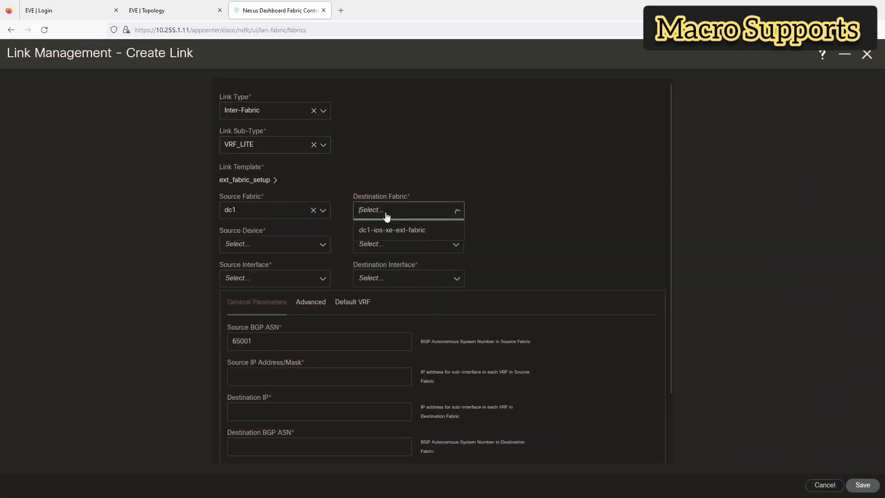
pyautogui.click(387, 230)
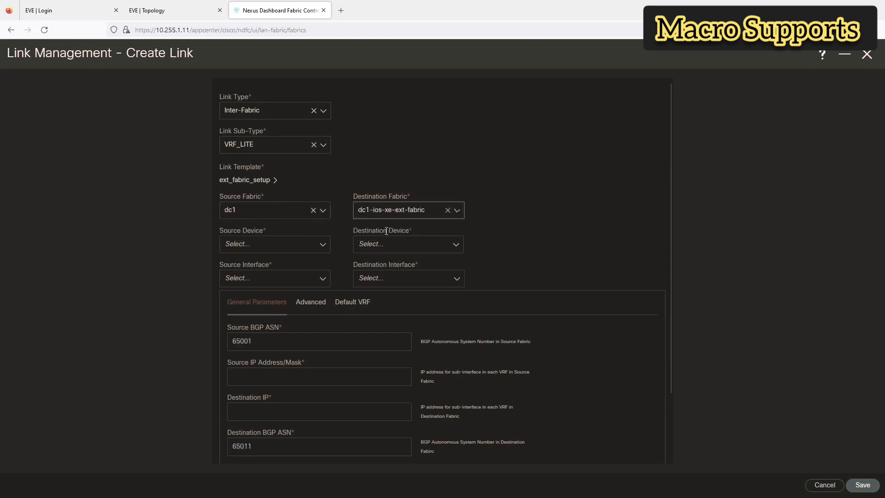
pyautogui.click(255, 248)
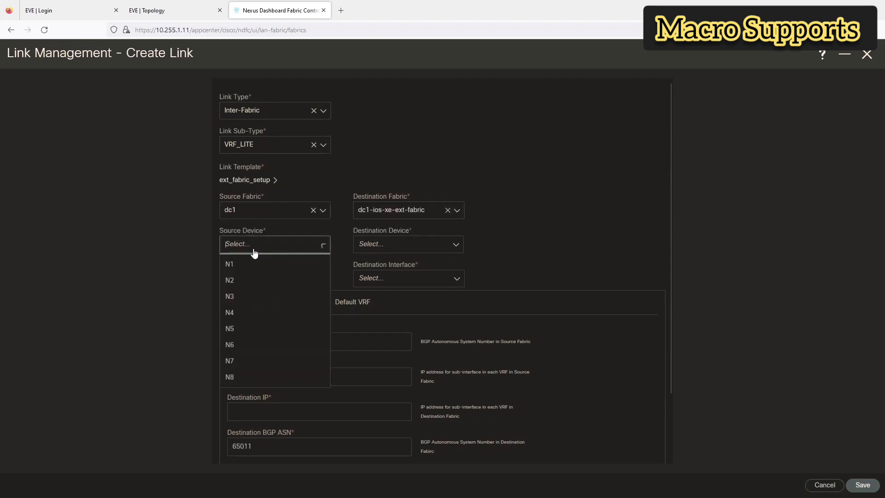
pyautogui.click(239, 378)
pyautogui.click(381, 246)
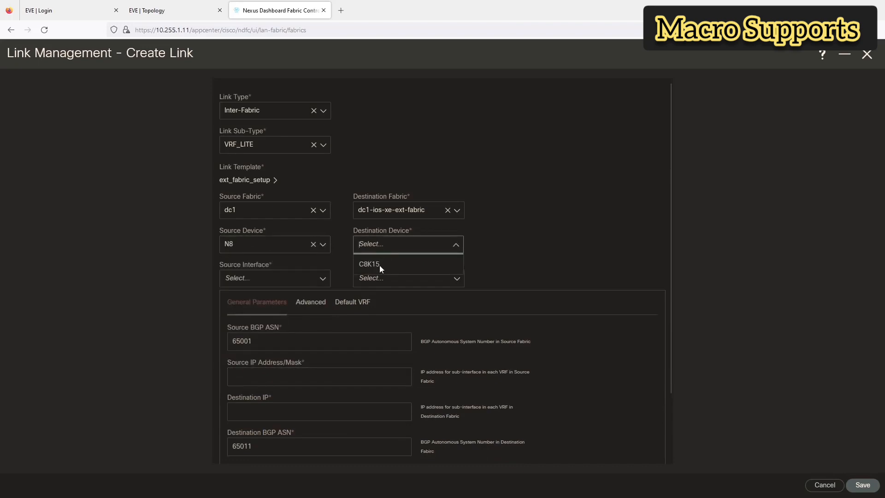
pyautogui.click(380, 266)
# Step: Choose source interface Ethernet1/13 and destination interface GigabitEthernet2, checking the EVE topology
pyautogui.click(251, 279)
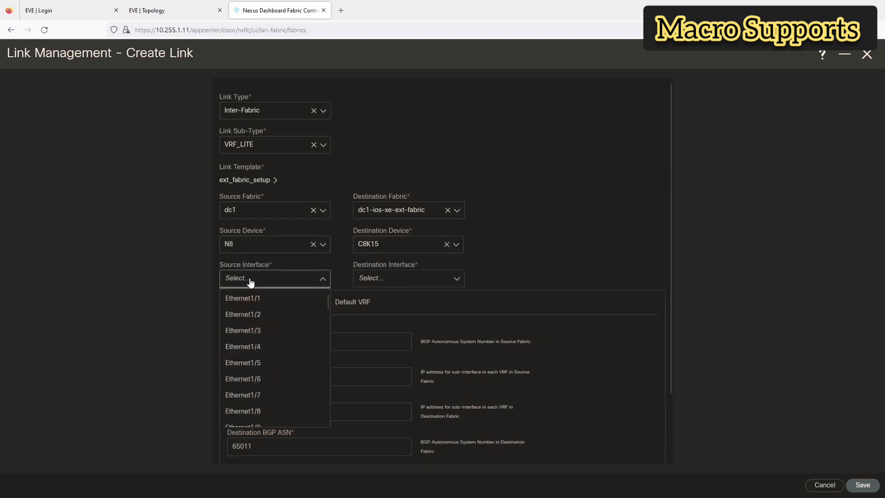
pyautogui.click(177, 8)
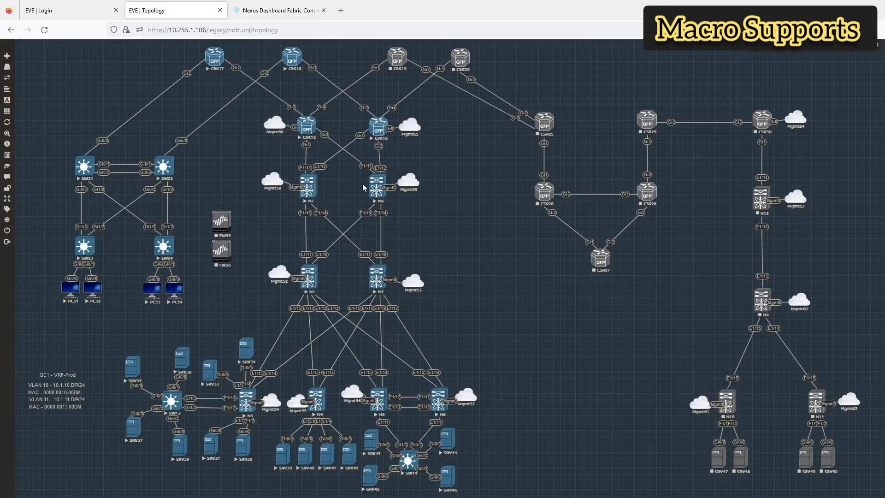
pyautogui.click(272, 10)
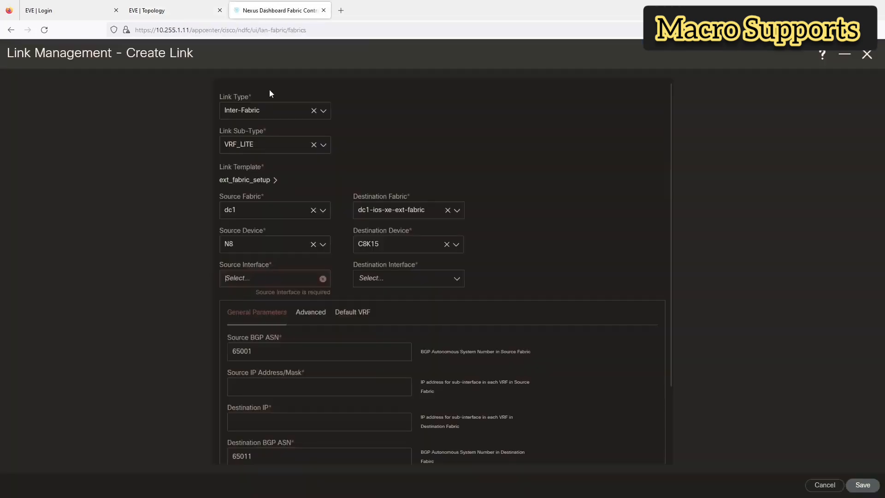
pyautogui.click(275, 278)
pyautogui.scroll(-3, 260, 357)
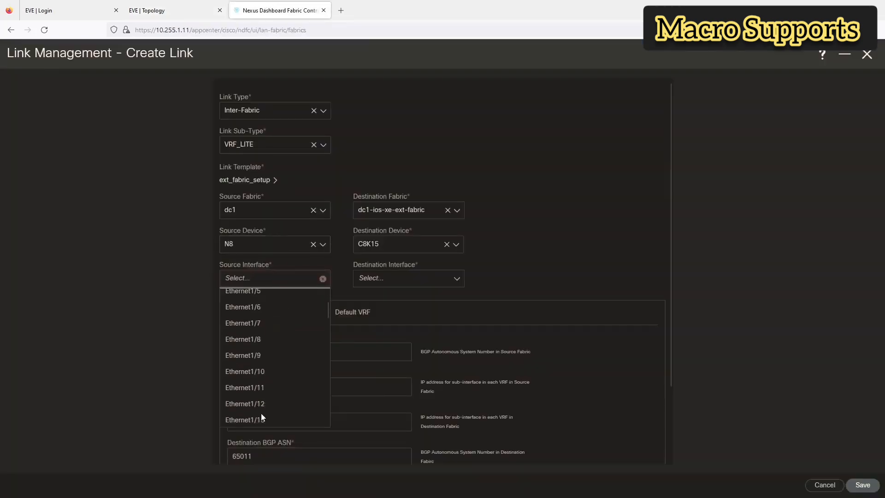
pyautogui.click(261, 414)
pyautogui.click(174, 4)
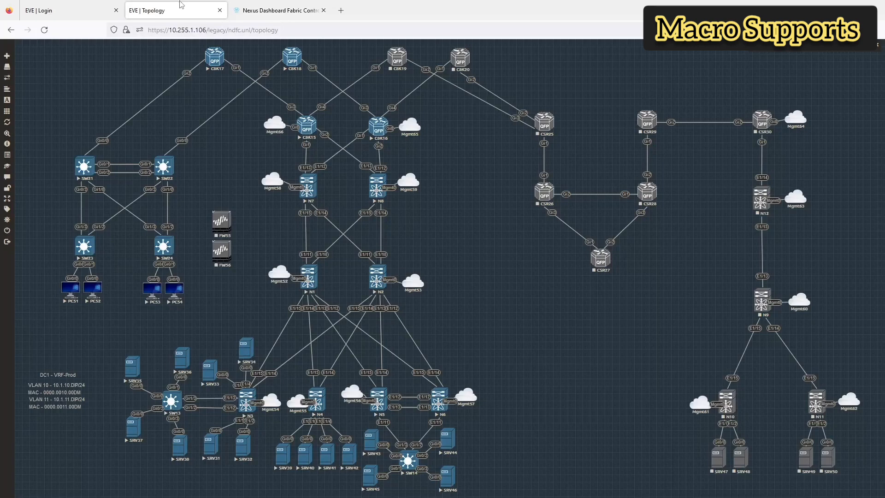
pyautogui.click(272, 10)
pyautogui.click(391, 283)
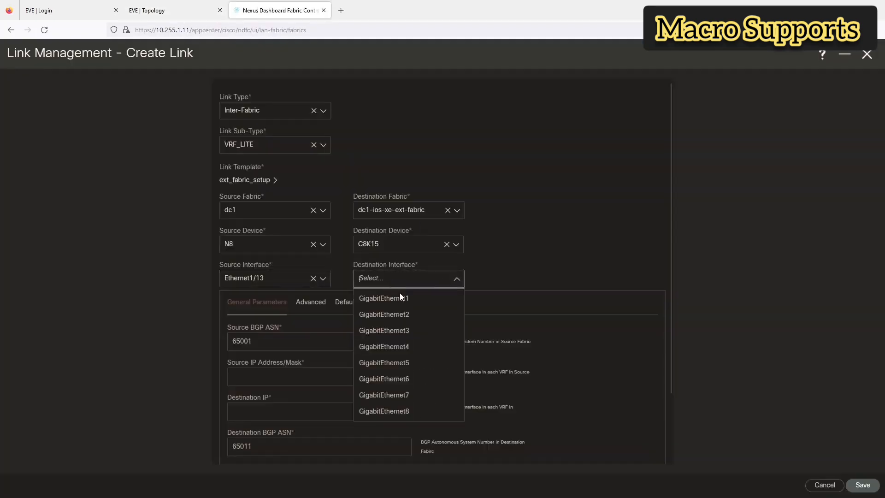
pyautogui.click(402, 315)
pyautogui.scroll(-2, 401, 322)
# Step: Enter source IP 10.8.15.1/30 and destination IP 10.8.15.2, then save the link
pyautogui.click(297, 302)
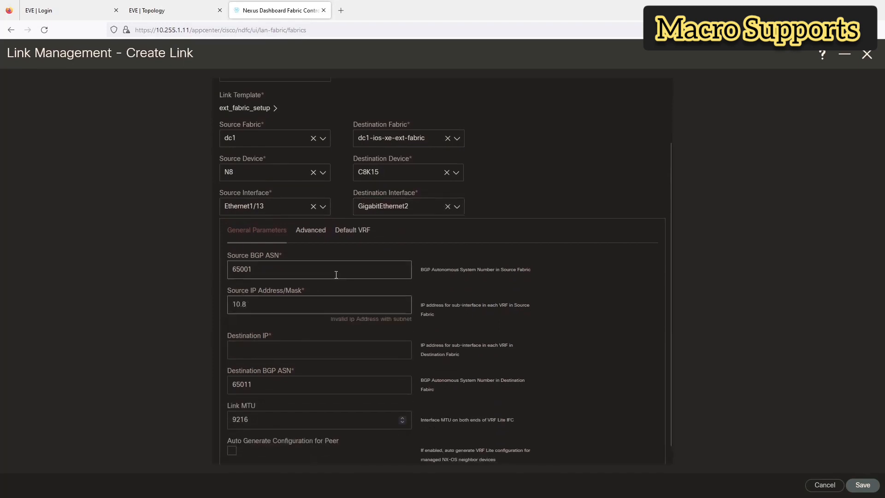
pyautogui.write('10.8.15.1/30')
pyautogui.press('Tab')
pyautogui.write('10.8')
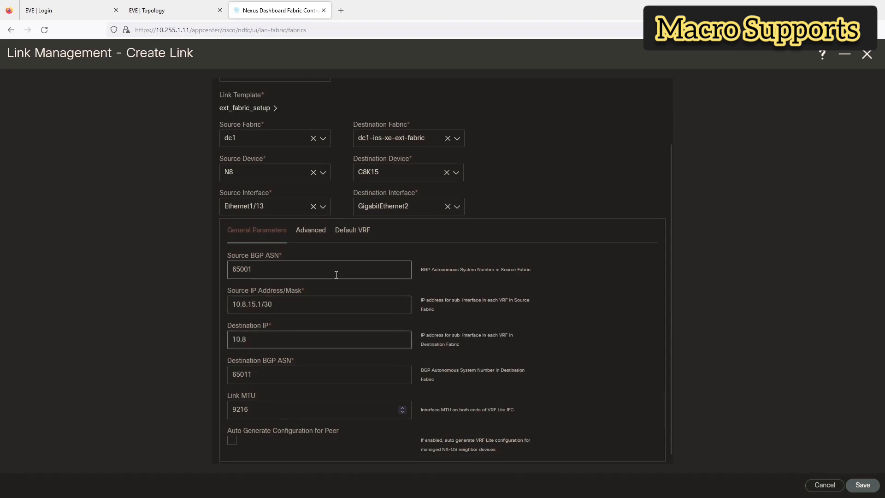
pyautogui.write('.15.2')
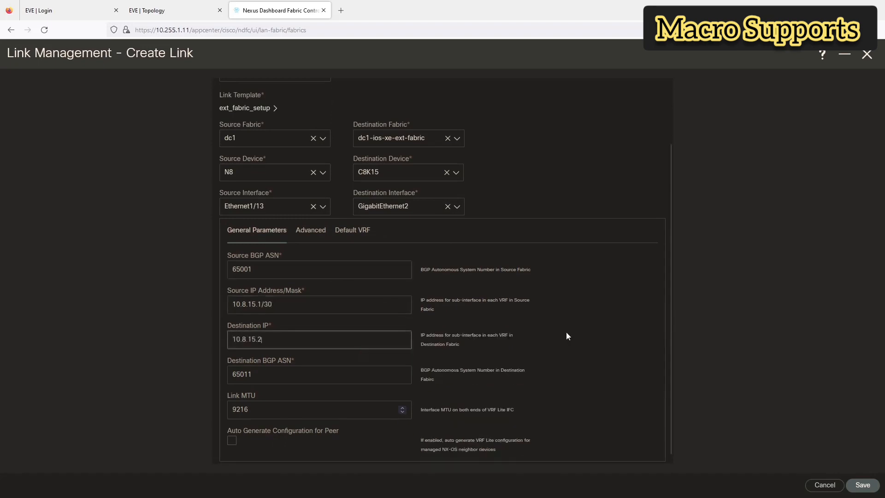
pyautogui.scroll(-1, 570, 350)
pyautogui.click(862, 485)
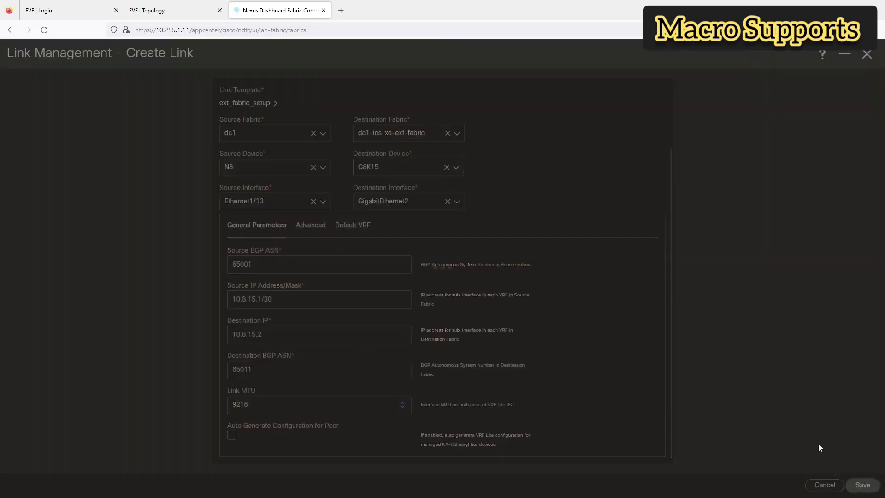
# Step: Review the EVE topology map, then return to dc1's Links list, now 70 links
pyautogui.click(175, 10)
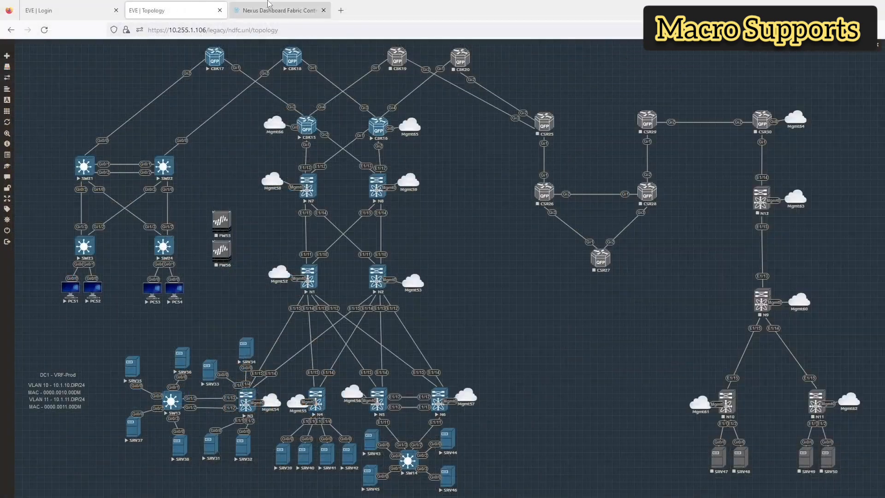
pyautogui.click(183, 64)
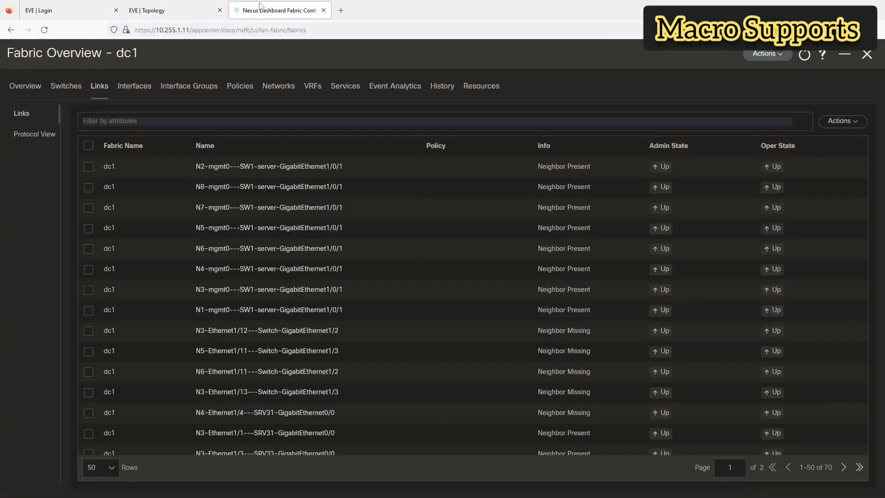
# Step: Open DC1-vrf-prod's full overview at its VRF Attachments list
pyautogui.click(313, 93)
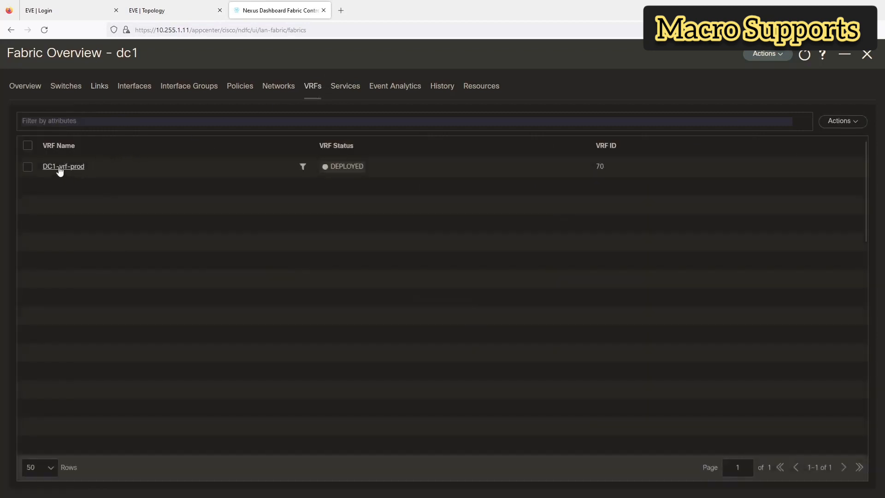
pyautogui.click(60, 168)
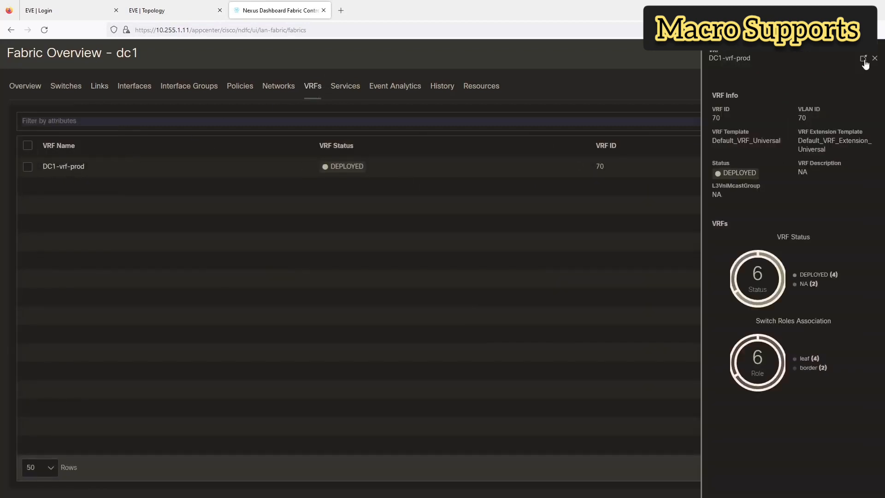
pyautogui.click(864, 58)
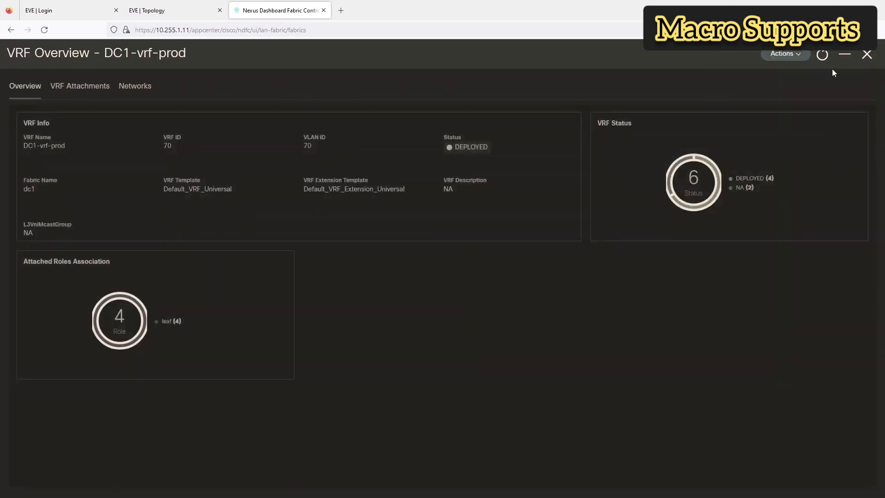
pyautogui.click(82, 96)
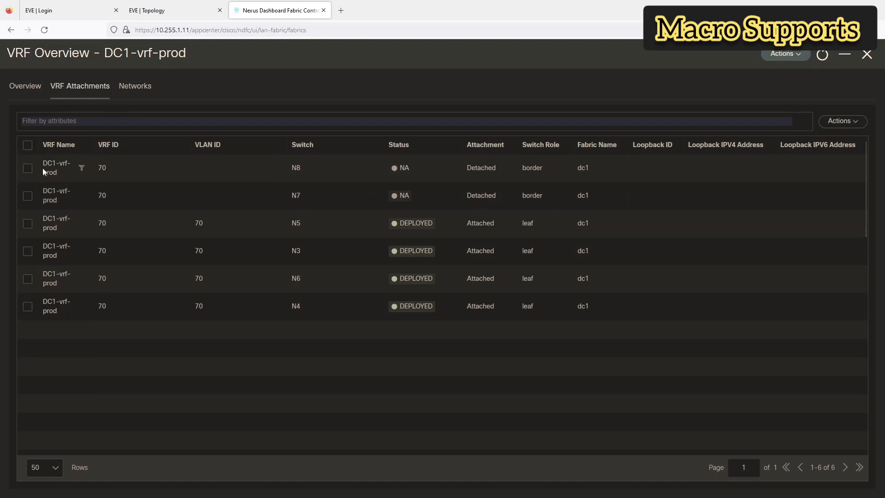
# Step: Quick Attach DC1-vrf-prod to border switches N8 and N7 with the default VLAN 70
pyautogui.click(28, 169)
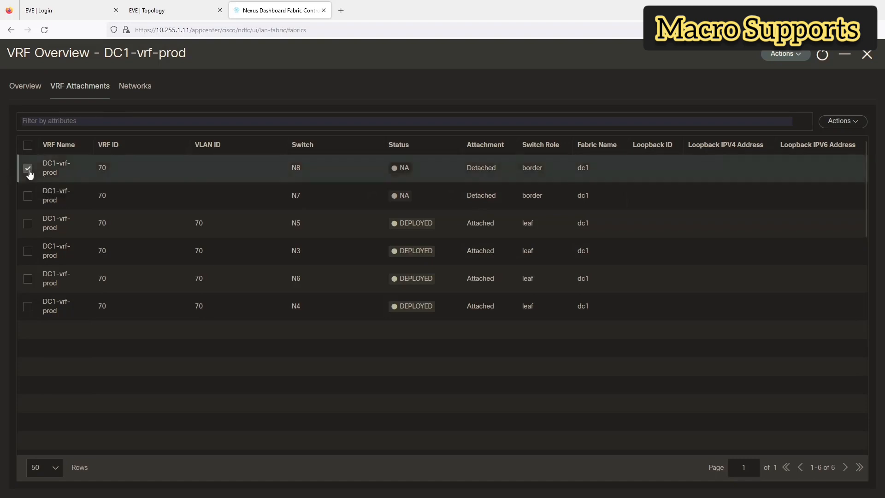
pyautogui.click(27, 197)
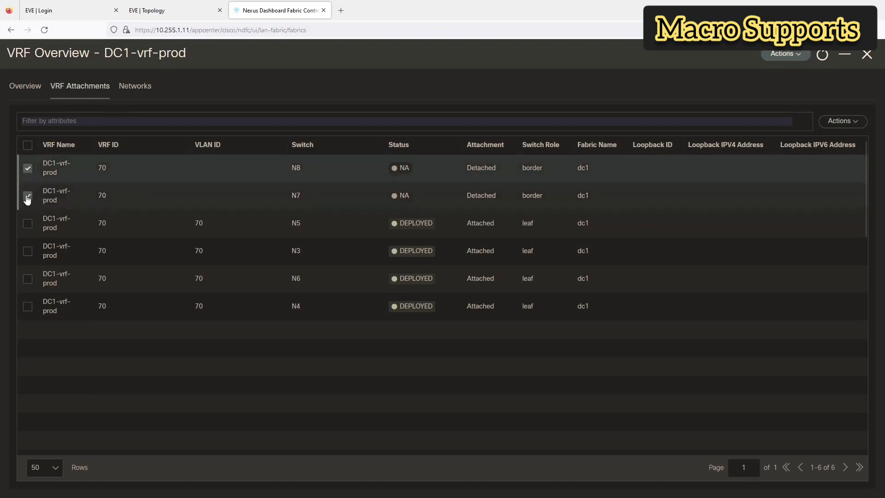
pyautogui.click(853, 123)
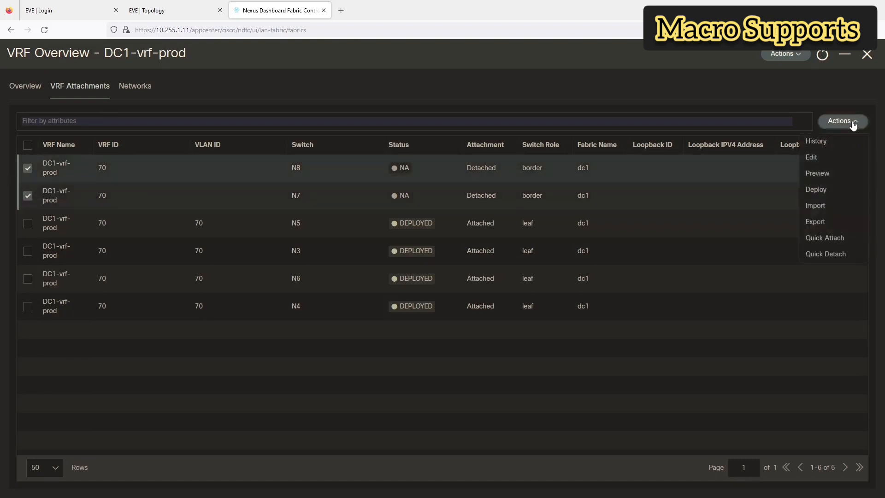
pyautogui.click(828, 239)
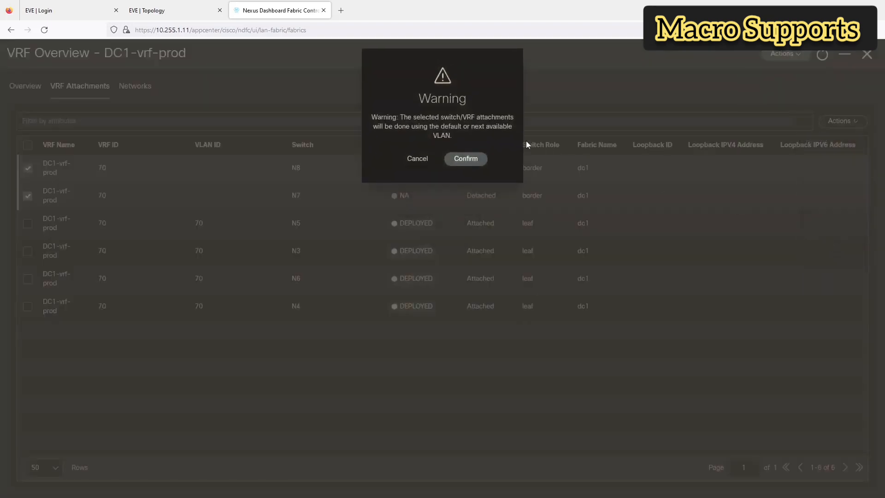
pyautogui.click(466, 160)
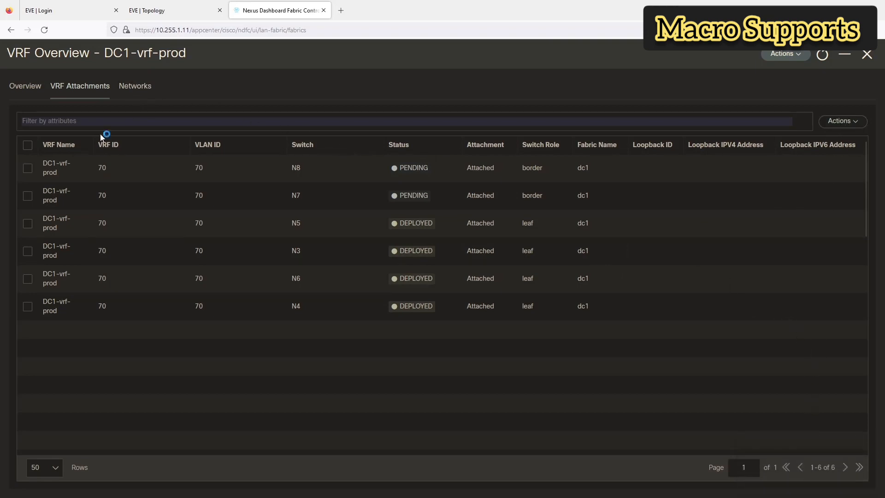
# Step: Reselect the N8 and N7 attachments and edit their settings
pyautogui.click(27, 168)
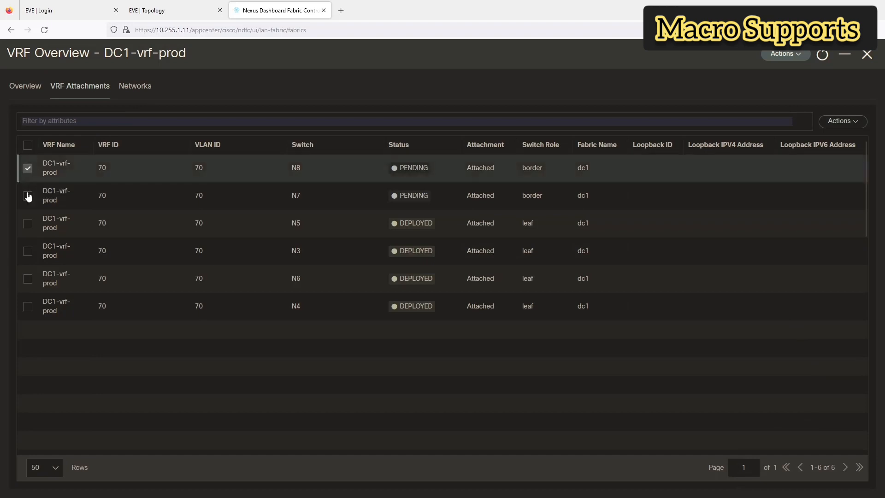
pyautogui.click(28, 196)
pyautogui.click(838, 121)
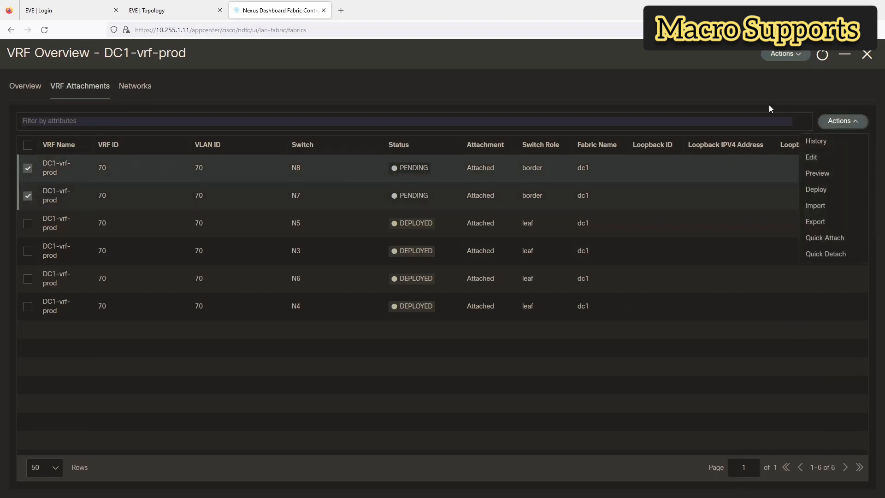
pyautogui.click(807, 158)
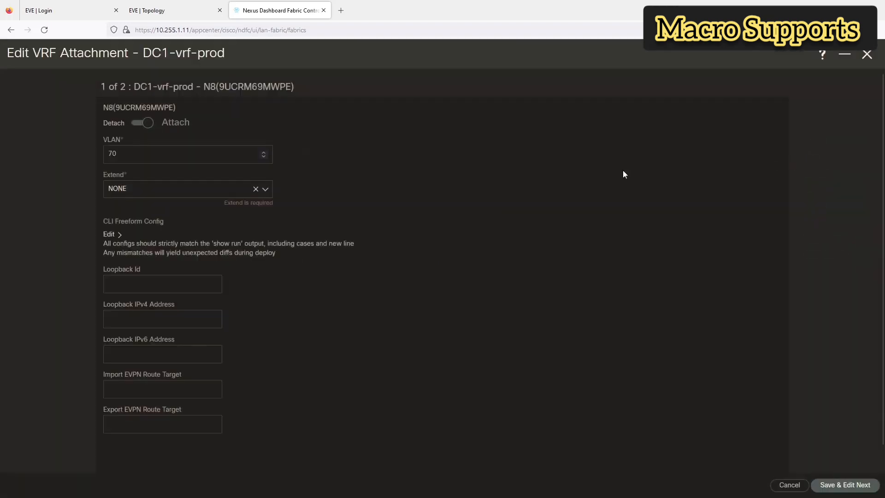
# Step: Extend DC1-vrf-prod on N8 as VRF_LITE, attach its extension, and save
pyautogui.scroll(-1, 432, 229)
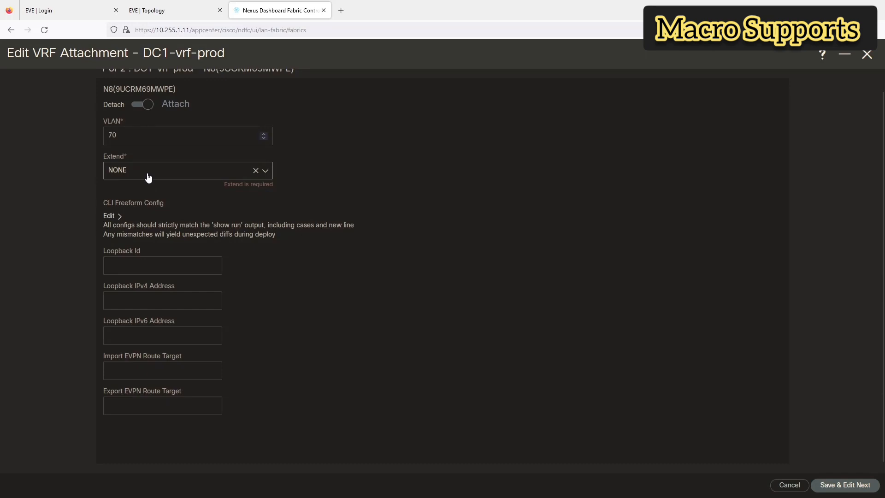
pyautogui.click(148, 176)
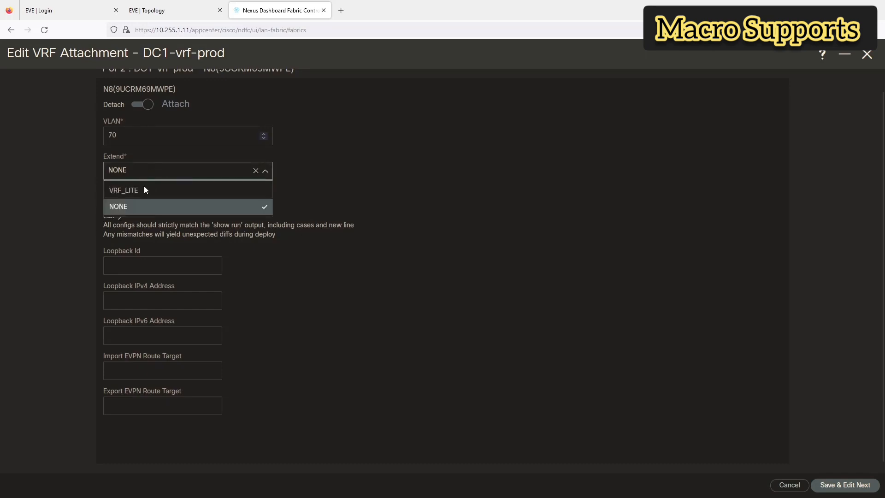
pyautogui.click(141, 187)
pyautogui.scroll(-3, 370, 257)
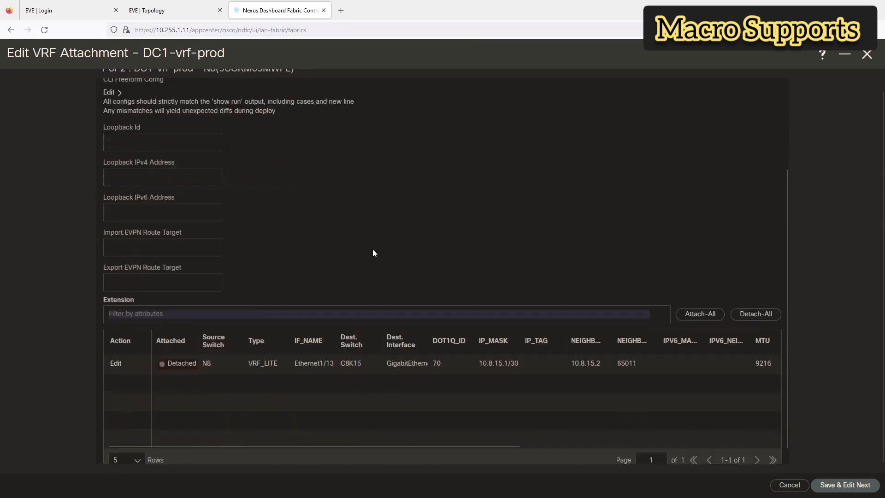
pyautogui.scroll(-1, 372, 253)
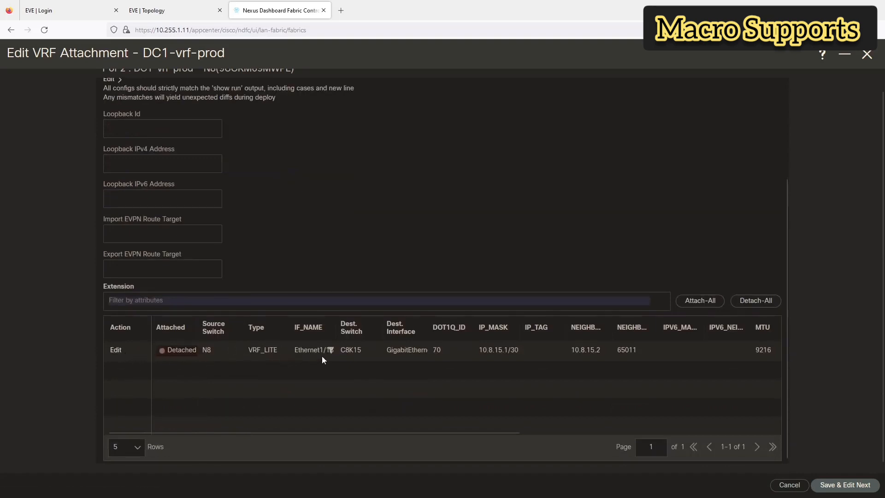
pyautogui.scroll(3, 323, 354)
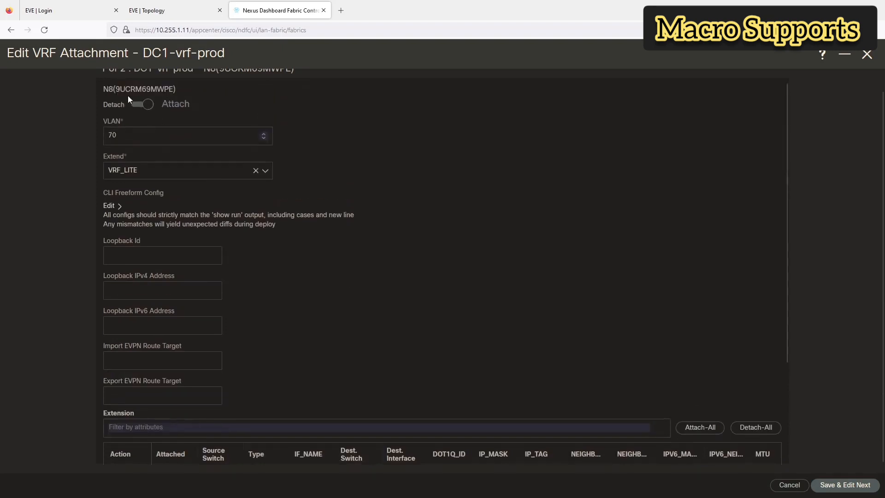
pyautogui.scroll(-3, 374, 186)
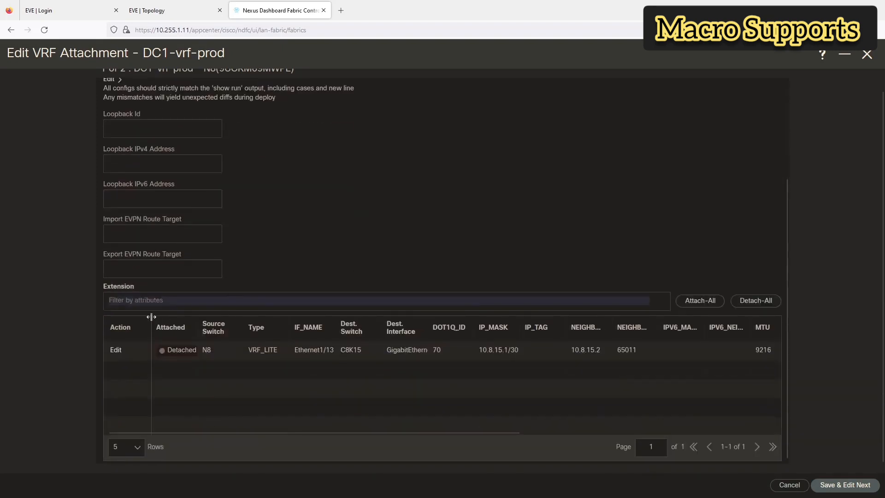
pyautogui.click(706, 301)
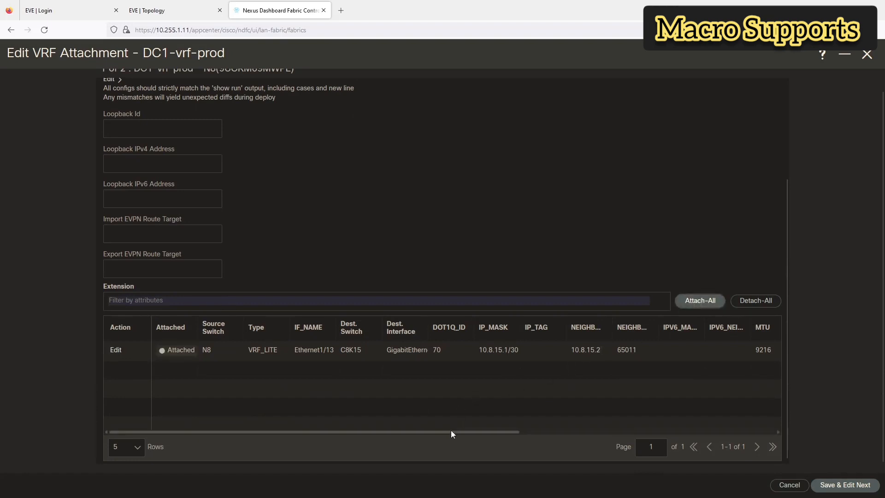
pyautogui.moveTo(451, 433); pyautogui.dragTo(376, 446)
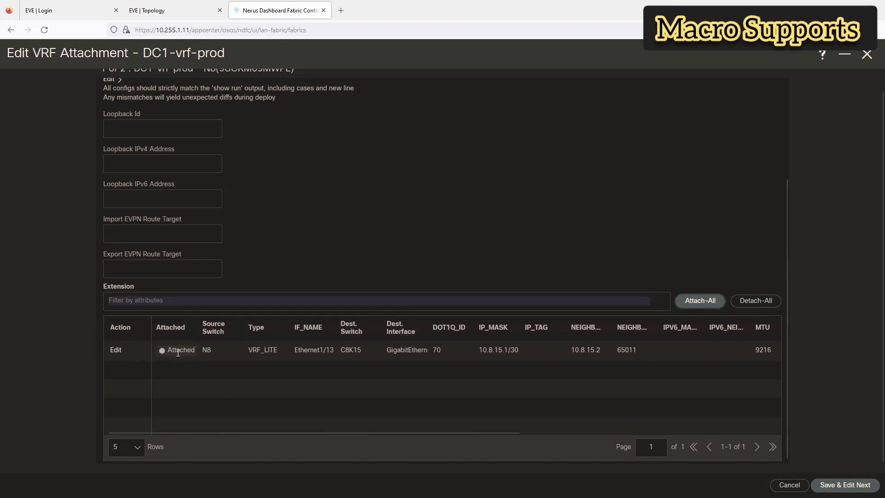
pyautogui.click(846, 485)
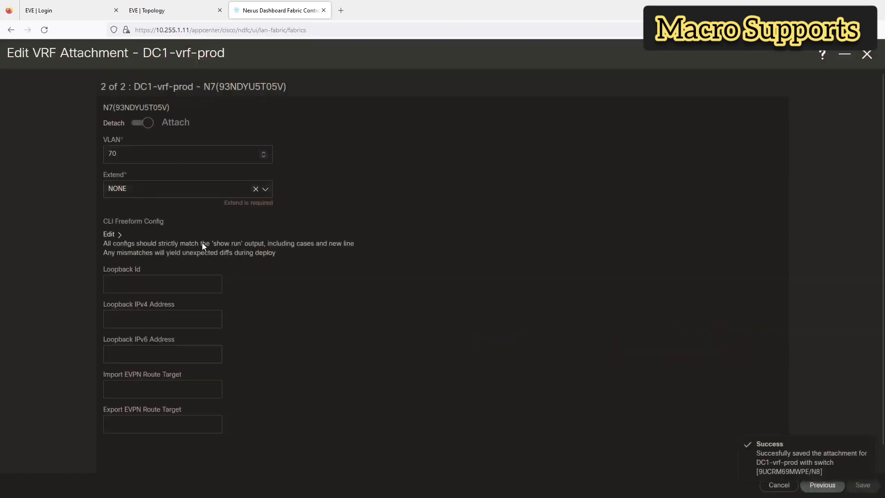
# Step: Extend N7 as VRF_LITE, attach its C8K15 extension, and save the attachment
pyautogui.click(133, 193)
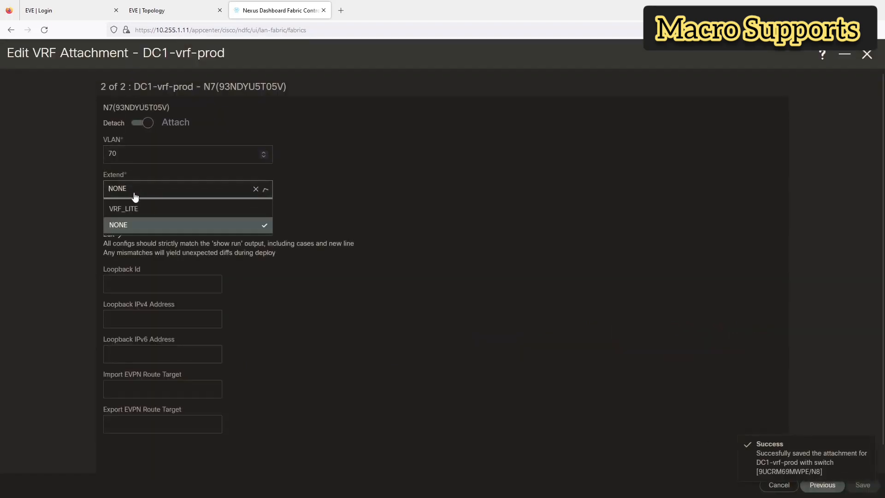
pyautogui.click(133, 206)
pyautogui.scroll(-3, 363, 283)
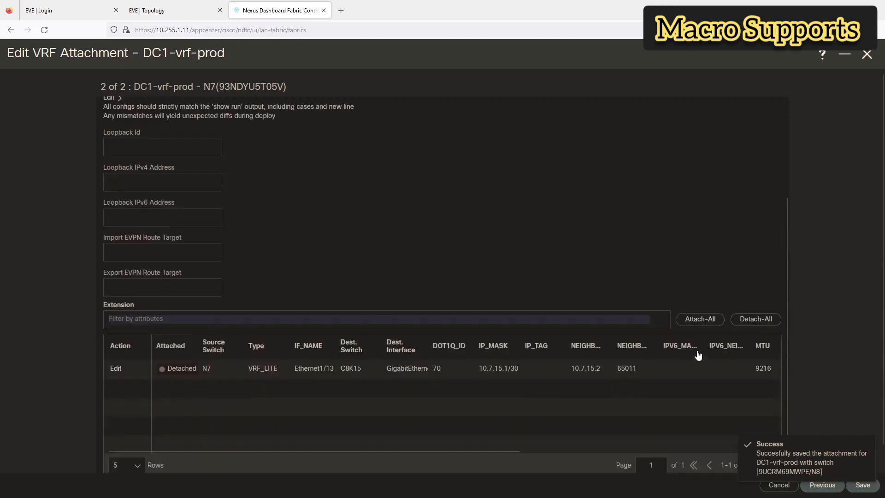
pyautogui.click(700, 323)
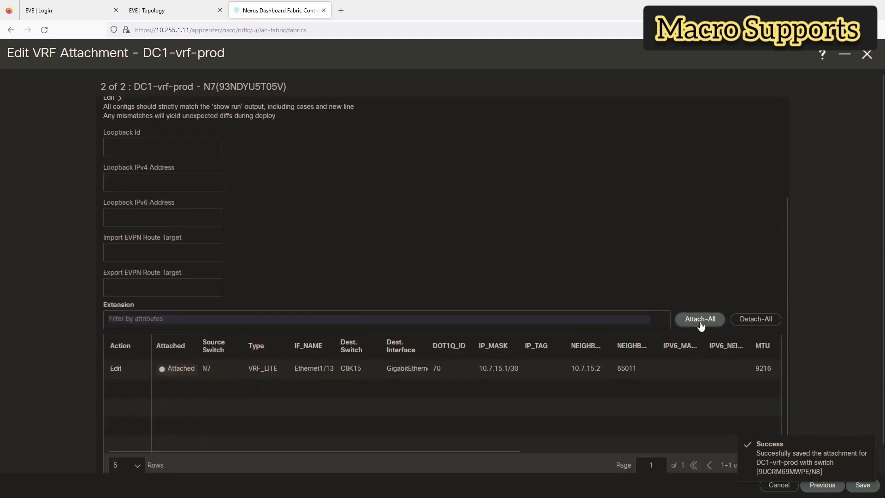
pyautogui.click(859, 485)
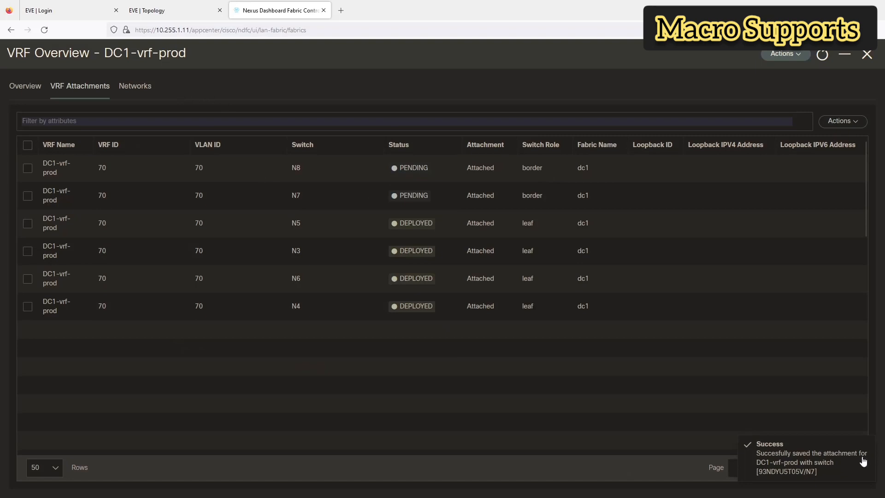
# Step: Preview the DC1-vrf-prod deployment, showing 46 pending lines each on N7 and N8
pyautogui.click(150, 84)
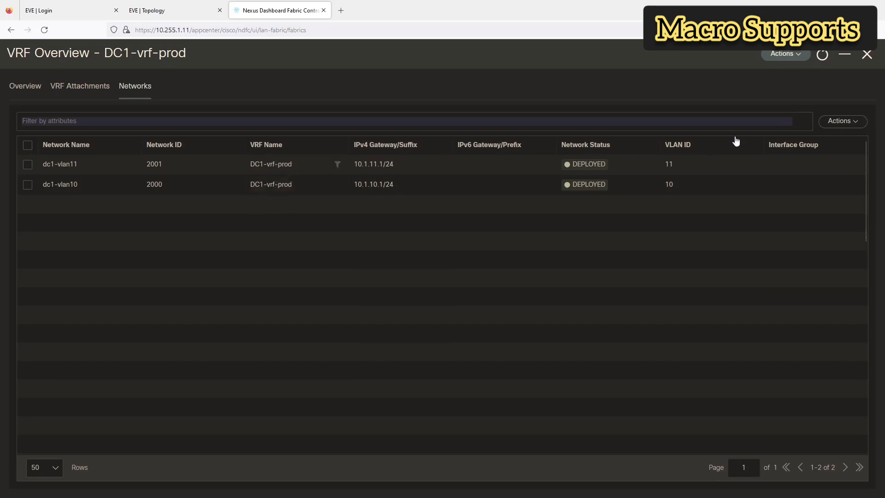
pyautogui.click(799, 54)
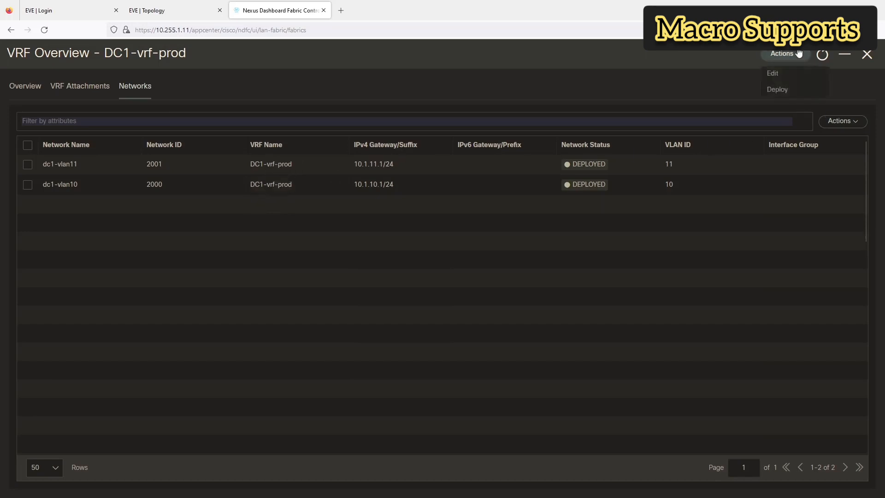
pyautogui.click(774, 91)
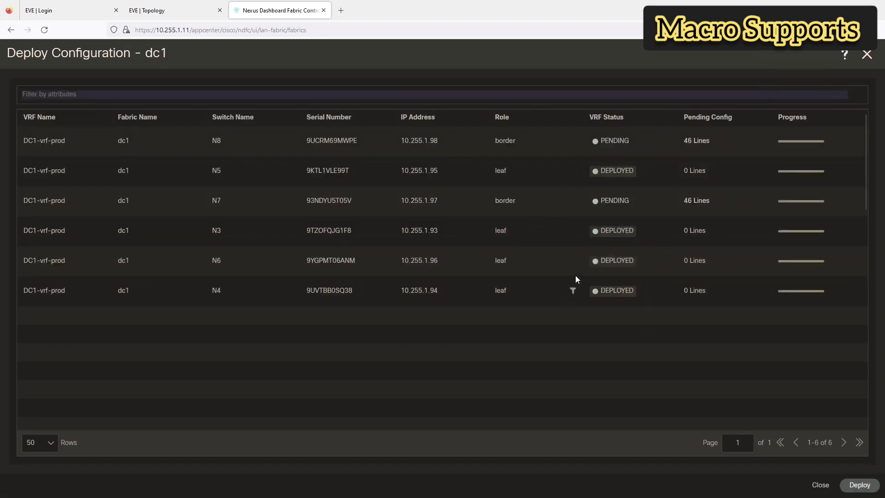
pyautogui.click(692, 142)
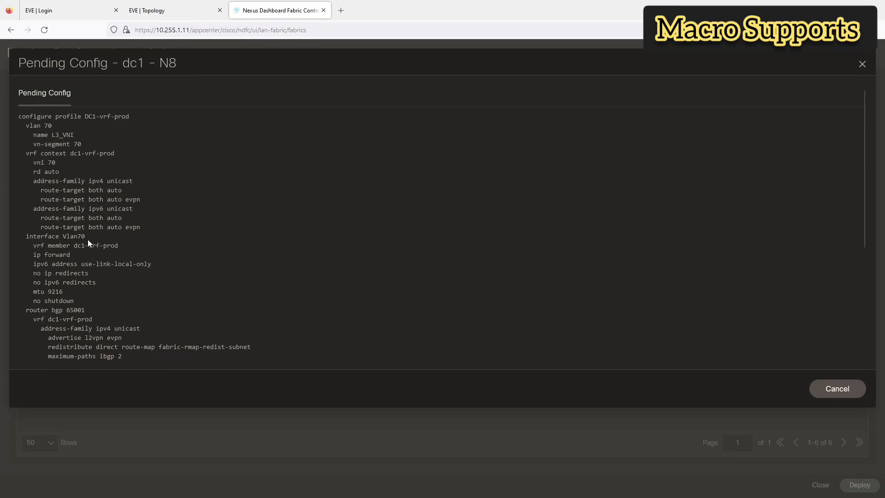
pyautogui.scroll(-4, 89, 240)
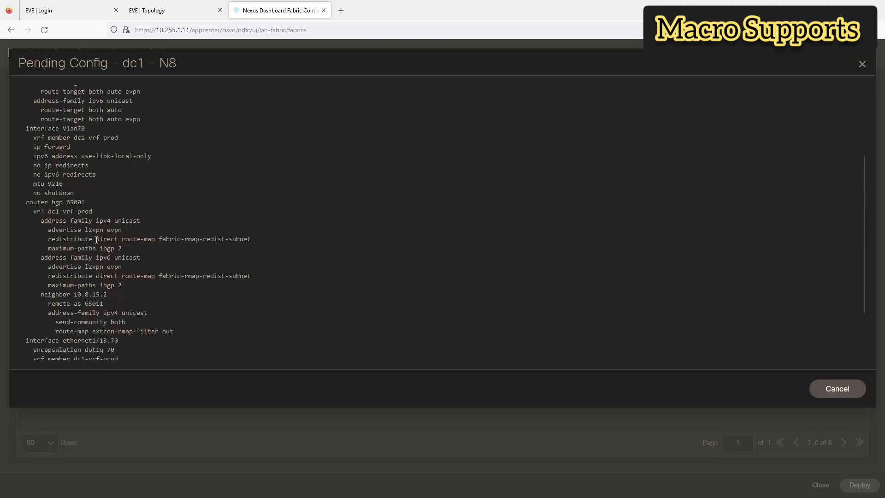
pyautogui.scroll(-3, 95, 237)
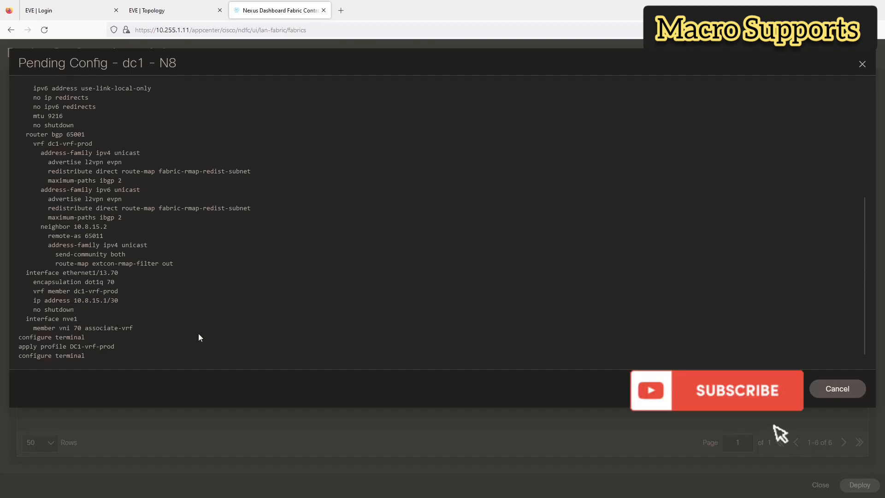
pyautogui.click(839, 391)
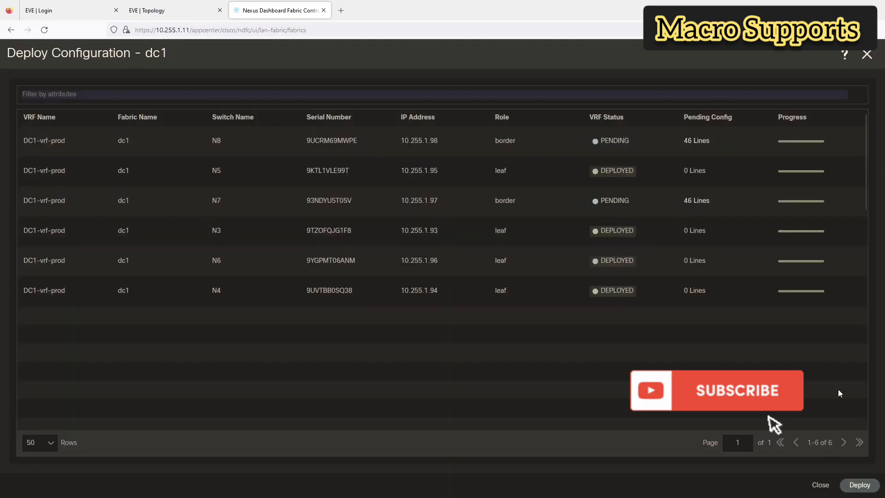
# Step: Deploy the pending DC1-vrf-prod config, confirm N7 and N8 reach In-Sync, and close
pyautogui.click(860, 487)
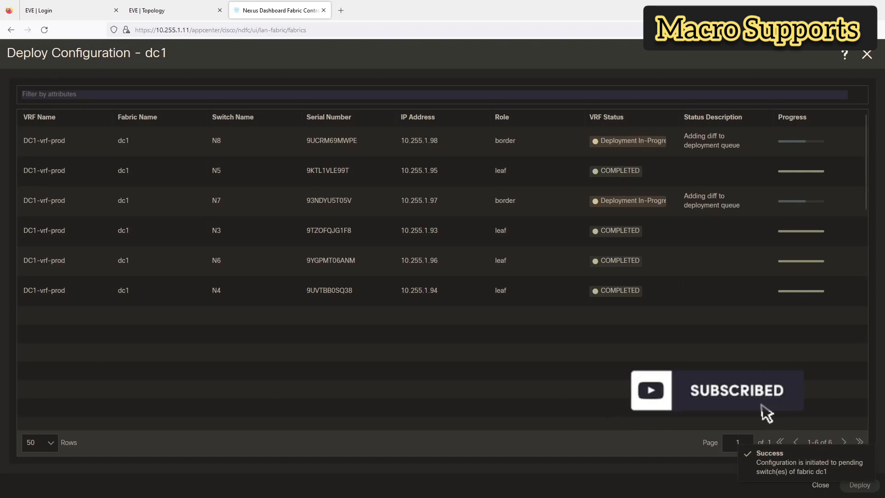
pyautogui.hotkey('alt', 'Tab')
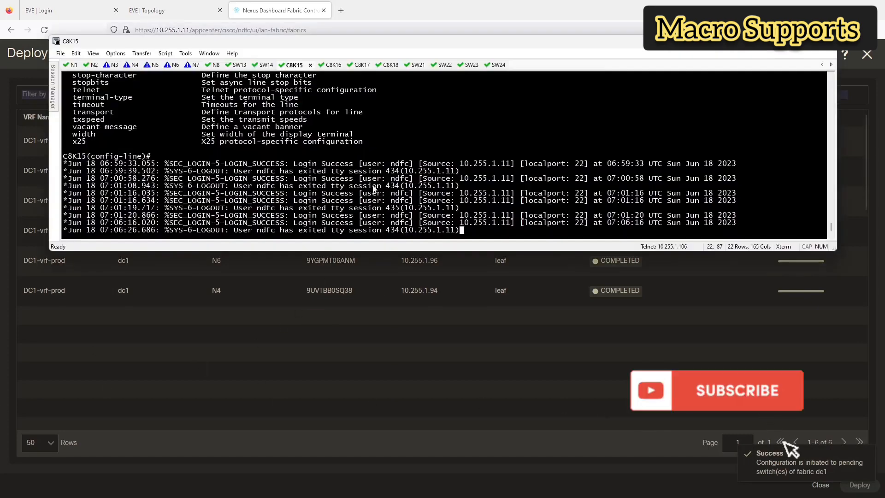
pyautogui.moveTo(298, 46); pyautogui.dragTo(308, 257)
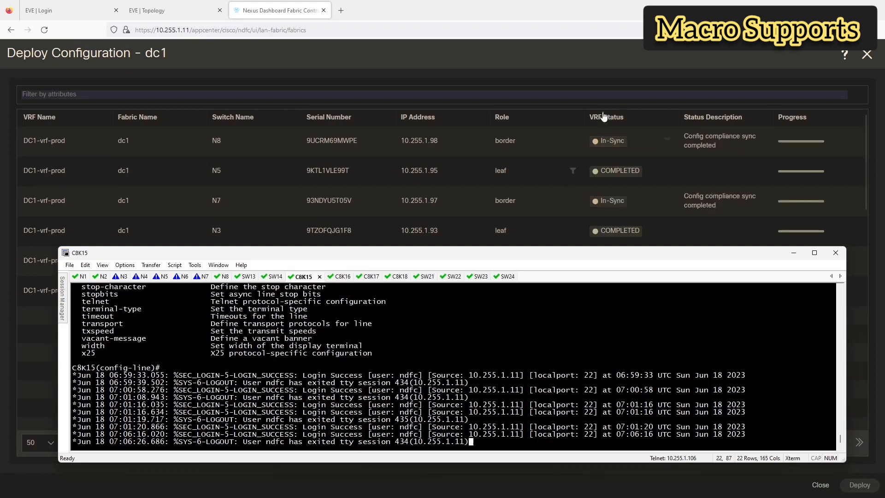
pyautogui.click(629, 82)
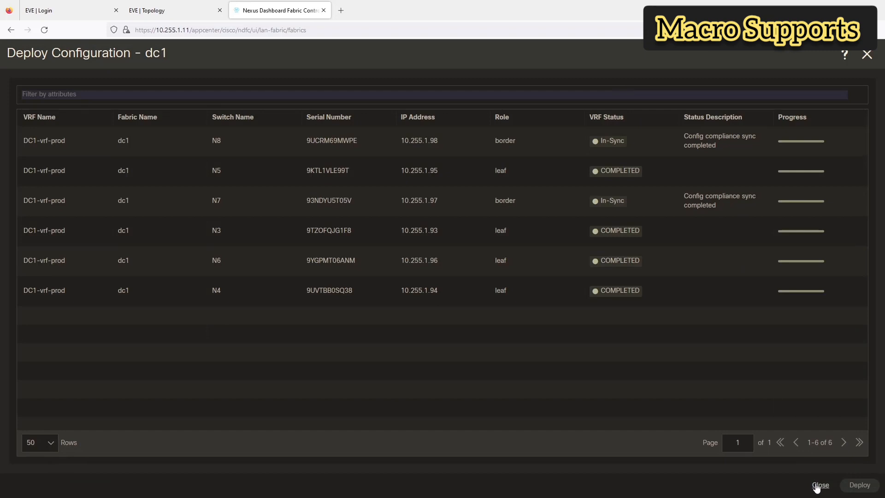
pyautogui.click(820, 486)
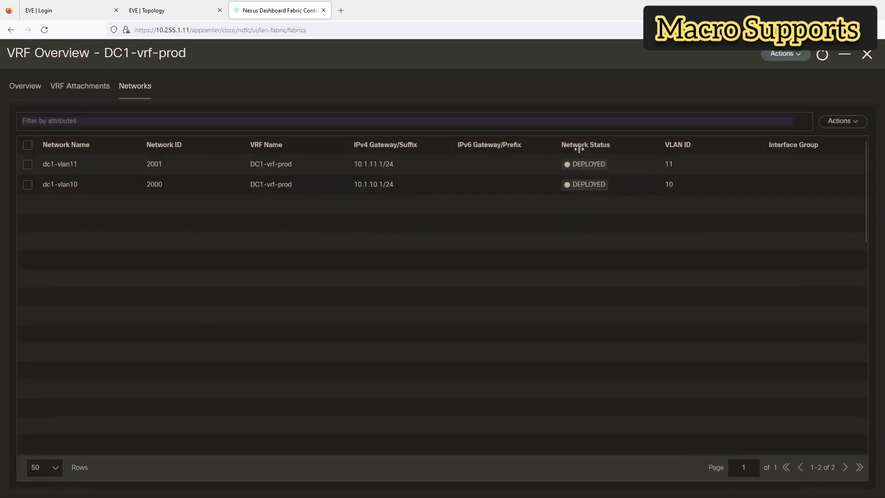
# Step: Check N7's links and protocol view, finding the Ethernet1/13–C8K15 link down, then show the EVE topology
pyautogui.click(867, 54)
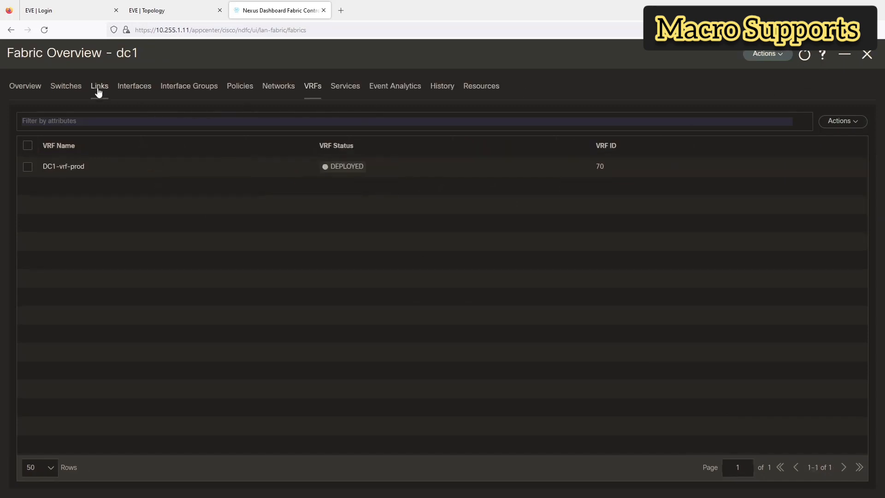
pyautogui.click(77, 94)
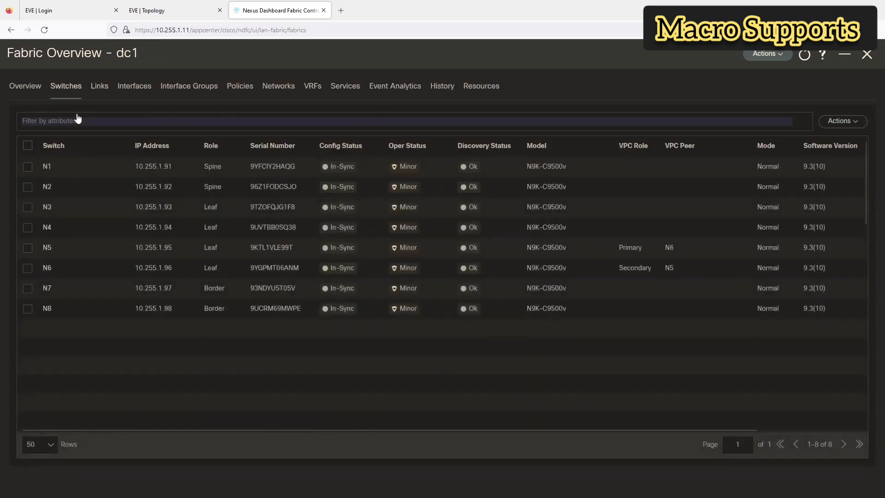
pyautogui.click(46, 288)
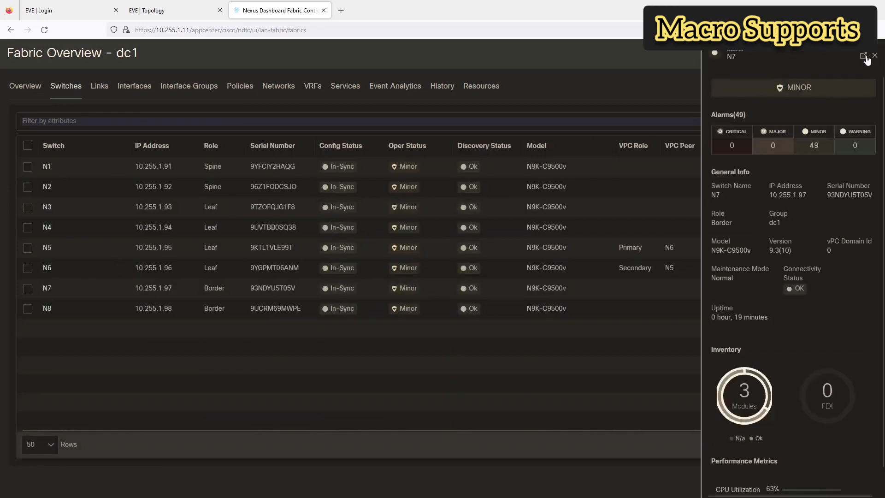
pyautogui.click(864, 56)
pyautogui.click(102, 87)
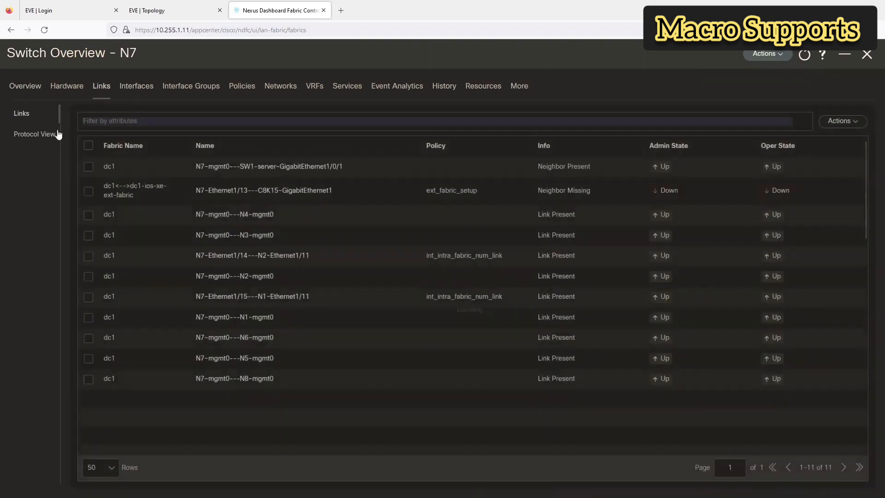
pyautogui.click(45, 142)
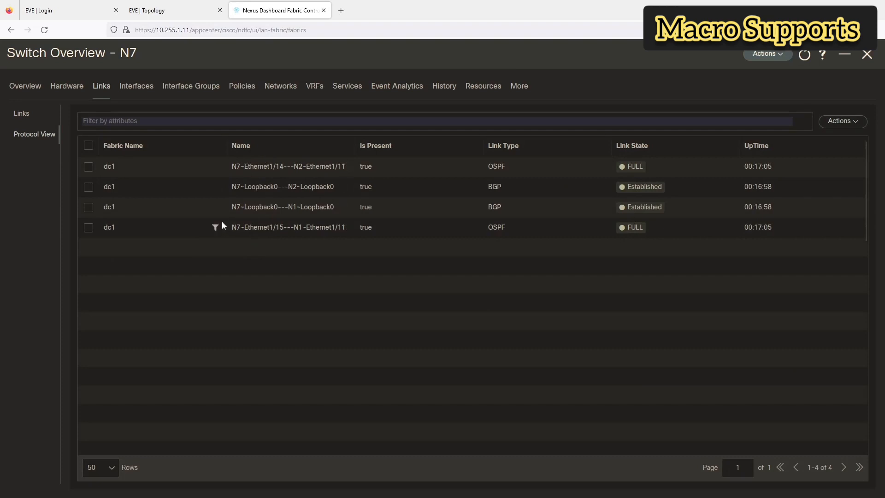
pyautogui.click(23, 116)
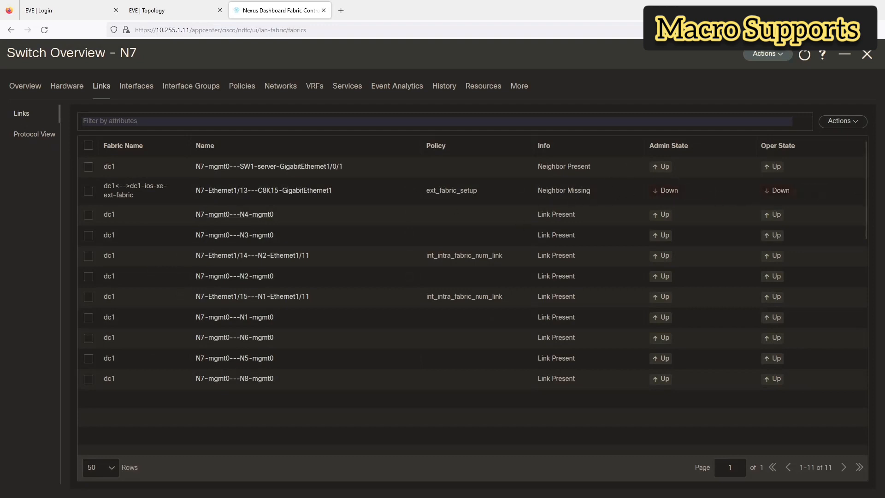
pyautogui.hotkey('alt', 'Tab')
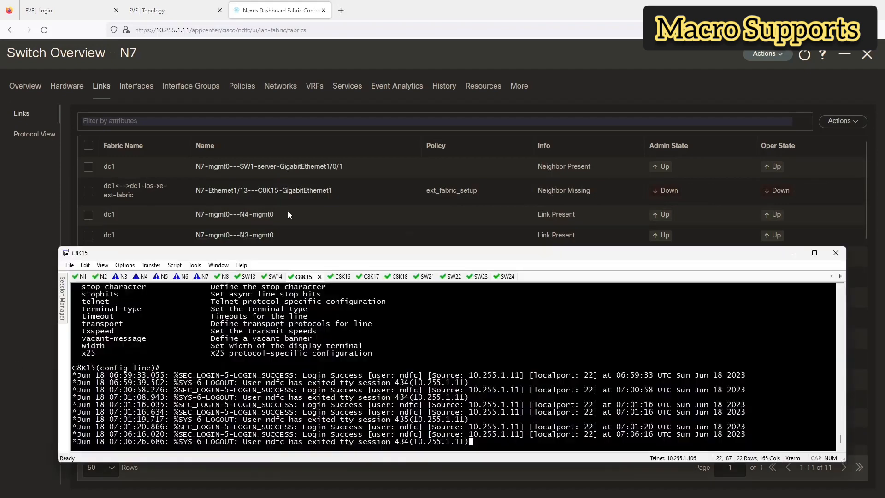
pyautogui.click(189, 5)
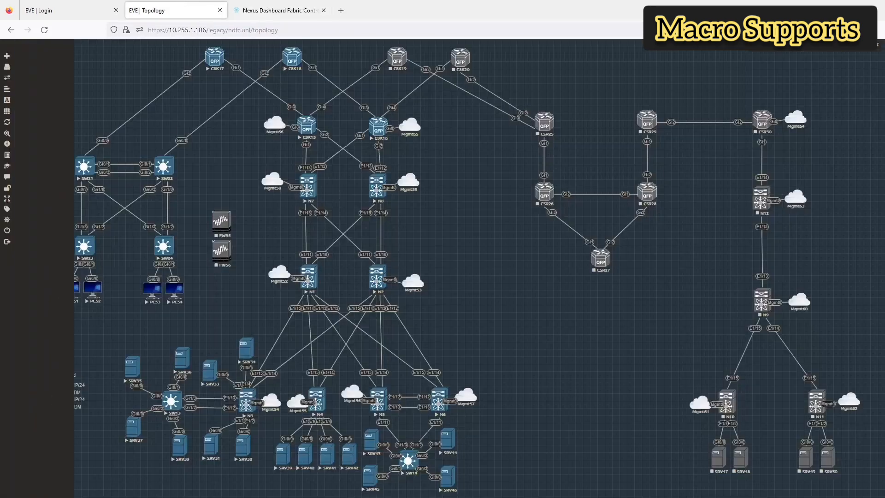
# Step: Bring the terminal window forward and reposition it over the EVE topology
pyautogui.hotkey('alt', 'Tab')
pyautogui.click(241, 265)
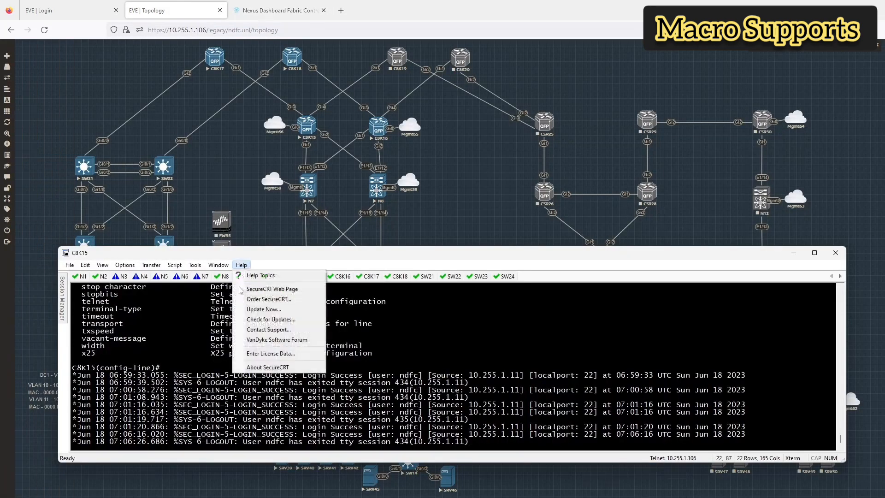
pyautogui.click(255, 255)
pyautogui.moveTo(255, 255); pyautogui.dragTo(246, 283)
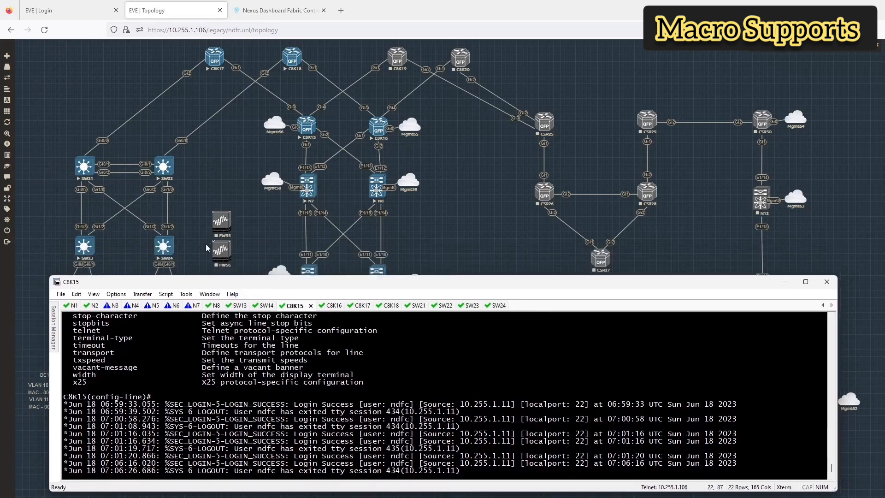
pyautogui.moveTo(313, 286); pyautogui.dragTo(305, 218)
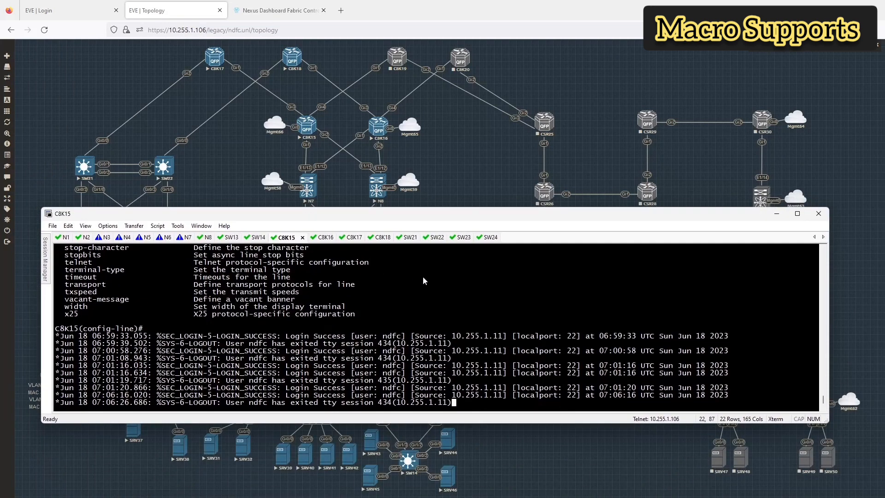
# Step: Log in to N7's console and list interfaces in VRF dc1-vrf-prod
pyautogui.click(186, 237)
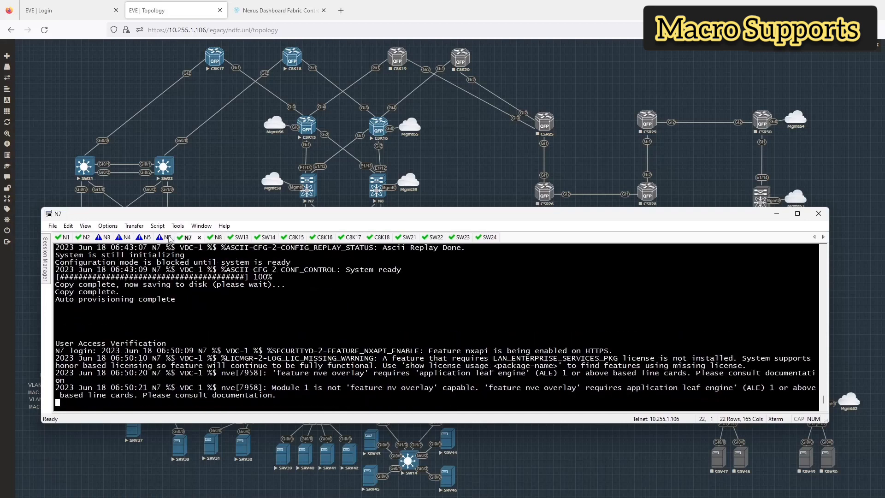
pyautogui.write('admin')
pyautogui.press('Return')
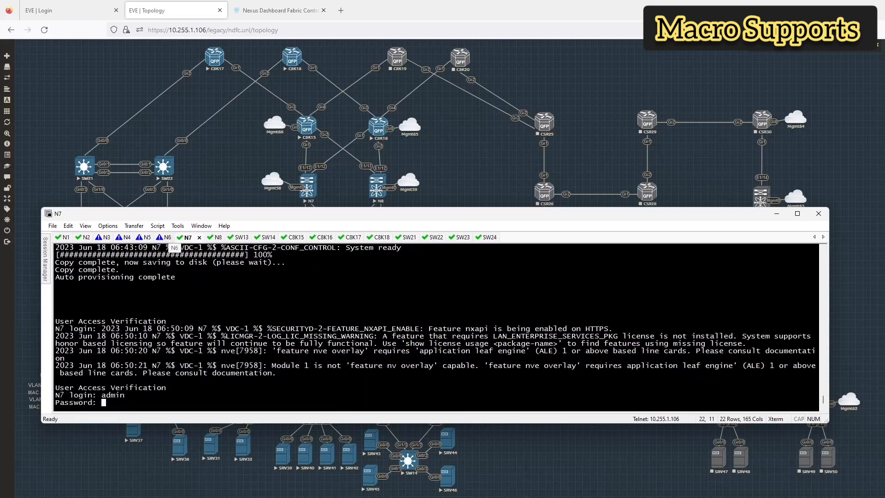
pyautogui.write('admin')
pyautogui.press('Return')
pyautogui.write('show')
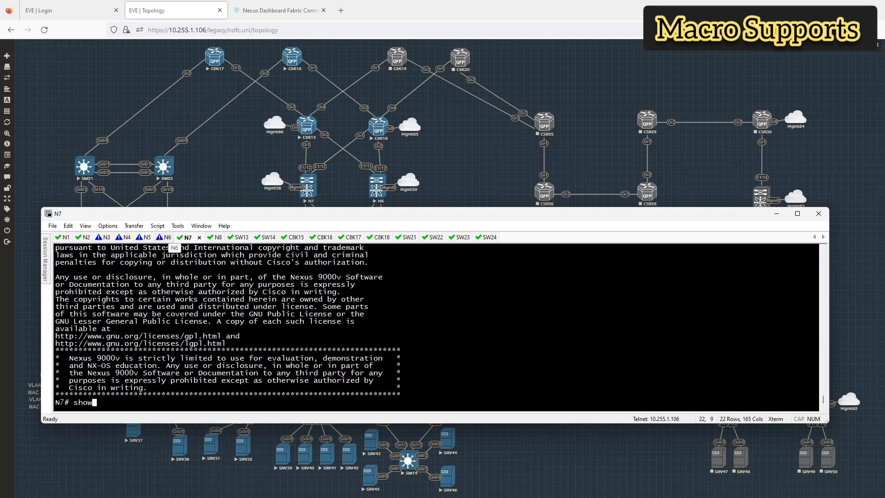
pyautogui.write(' ip int br vrf dc')
pyautogui.press('Tab')
pyautogui.press('Return')
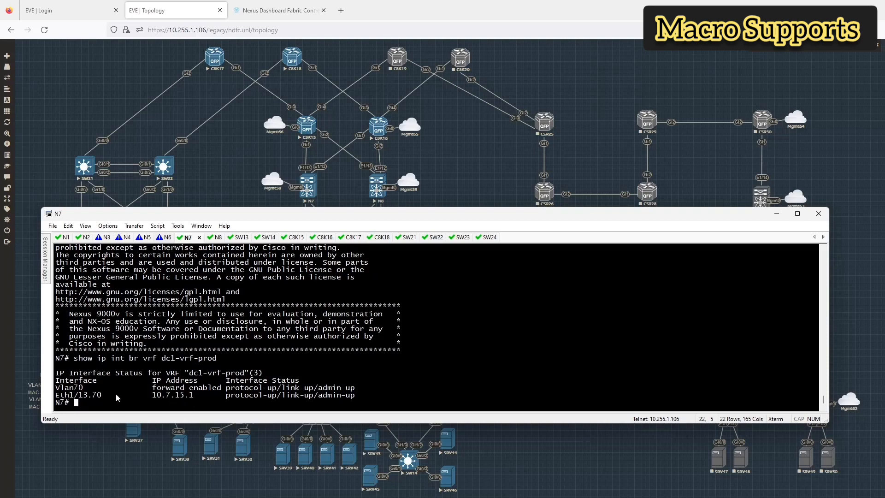
# Step: Show N7's running config for Eth1/13.70 and its profile sections, then go to C8K15
pyautogui.write('sh run int eth1/1.3.70')
pyautogui.press('Return')
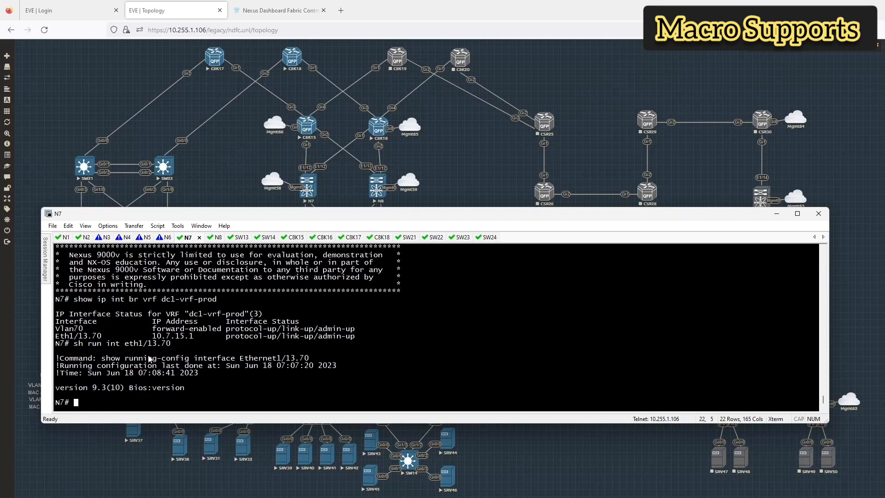
pyautogui.write('show run | sec profile')
pyautogui.press('Return')
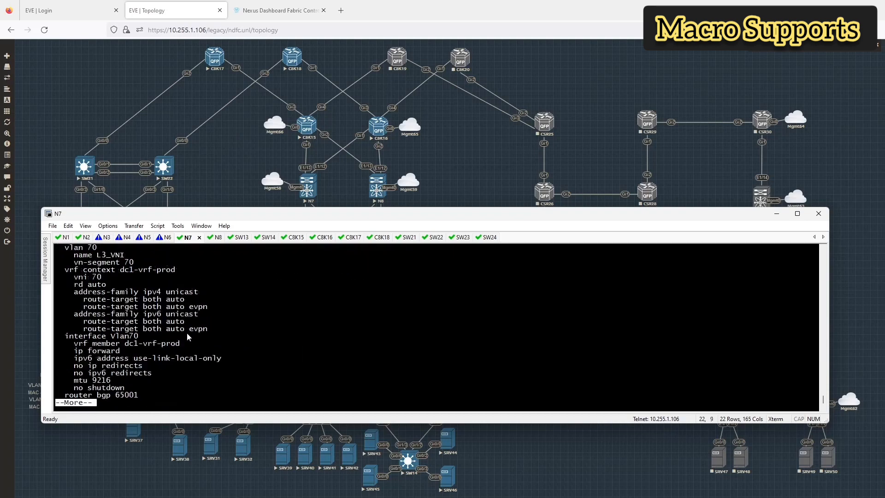
pyautogui.press('space')
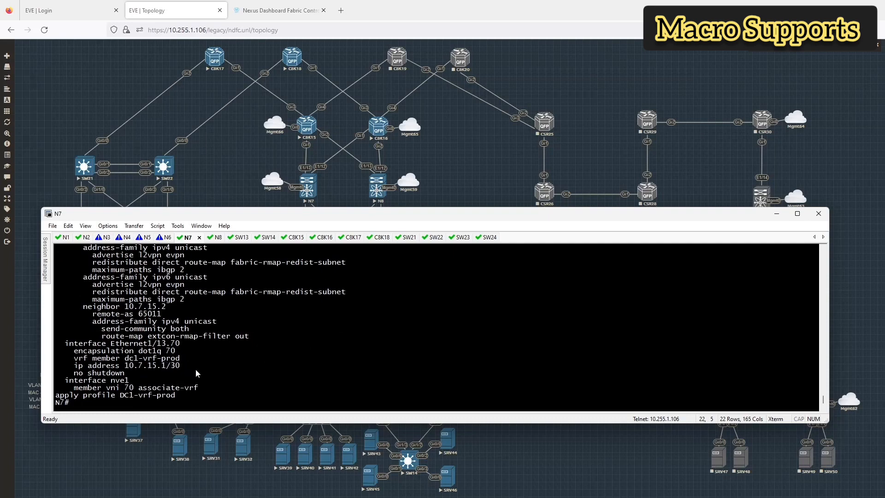
pyautogui.moveTo(176, 352); pyautogui.dragTo(132, 355)
pyautogui.click(225, 352)
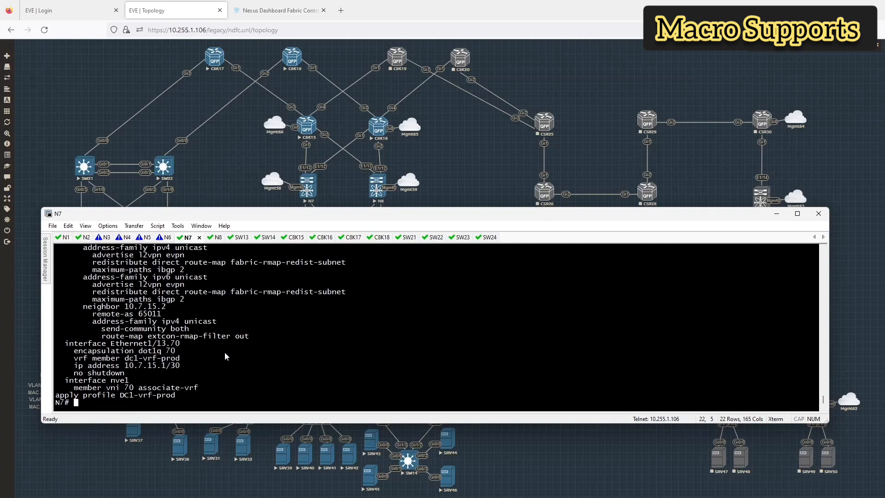
pyautogui.click(297, 238)
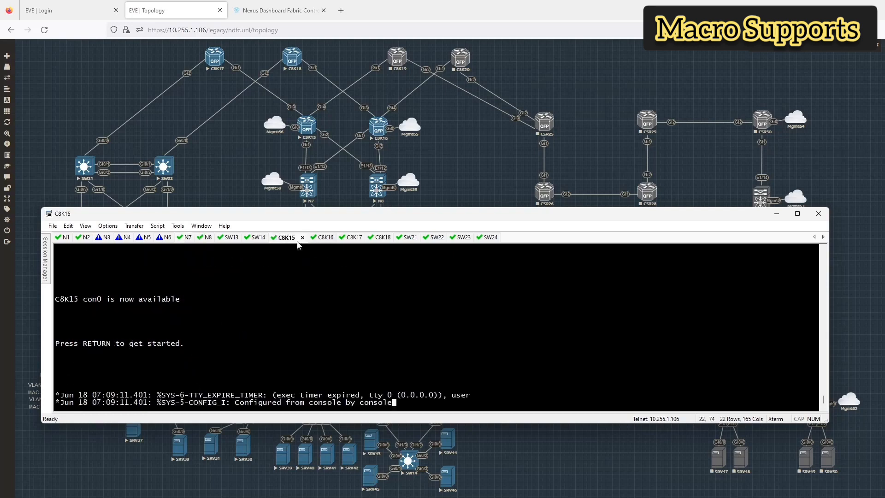
# Step: On C8K15, enter configuration mode and bring up GigabitEthernet1 with no shut
pyautogui.press('Return')
pyautogui.write('en')
pyautogui.press('Return')
pyautogui.write('conf t')
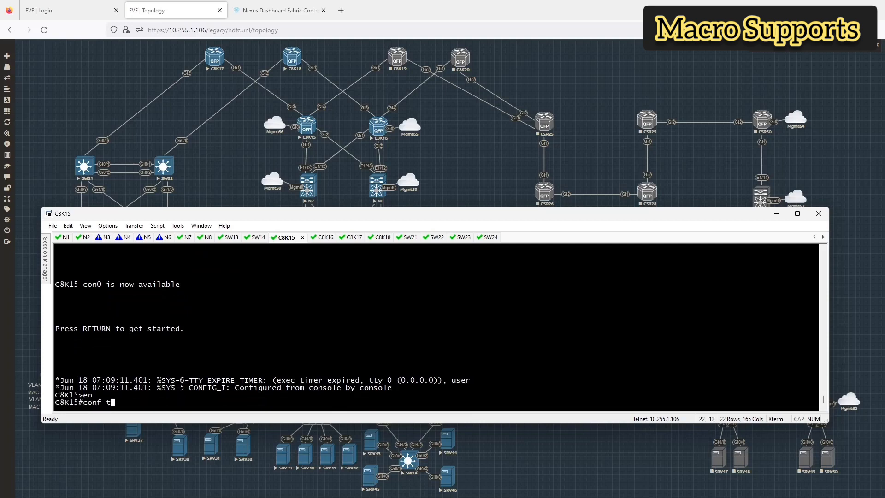
pyautogui.press('Return')
pyautogui.write('int g')
pyautogui.write('1')
pyautogui.press('Return')
pyautogui.write('no shut')
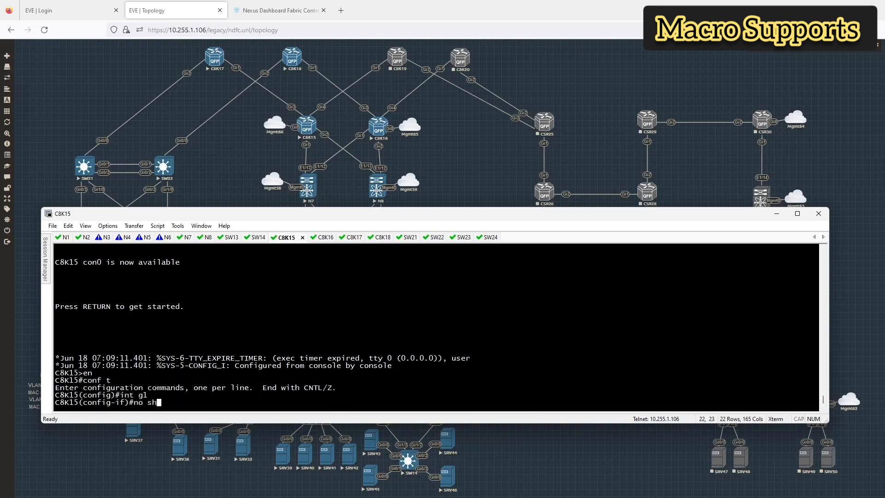
pyautogui.press('Return')
# Step: Create subinterface GigabitEthernet1.70 with dot1Q 70 encapsulation
pyautogui.press('Return')
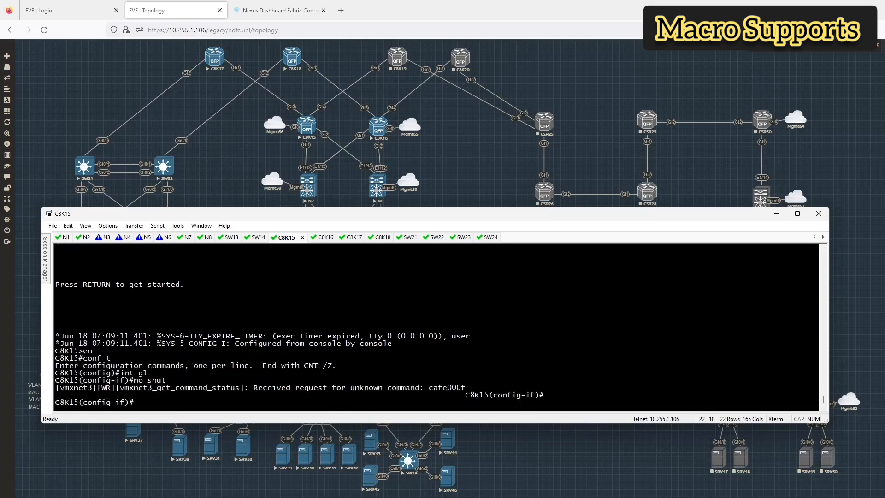
pyautogui.write('int g1.70')
pyautogui.press('Return')
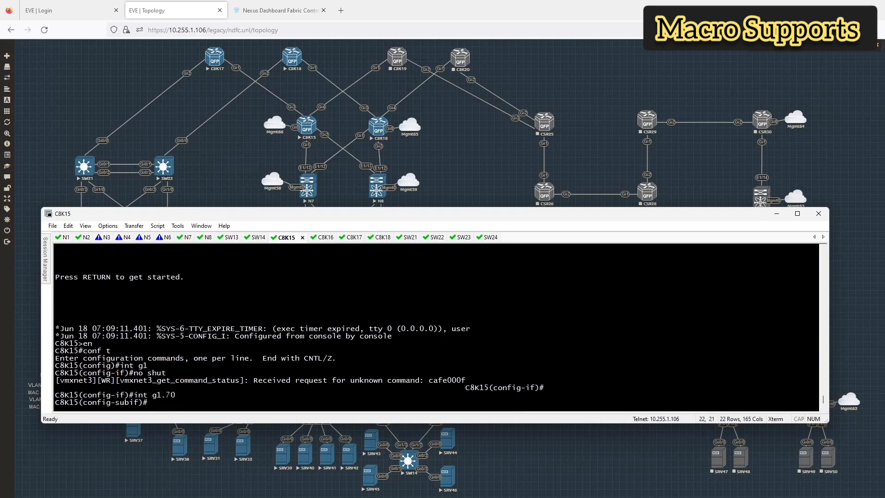
pyautogui.write('en')
pyautogui.press('Tab')
pyautogui.write('do')
pyautogui.press('Tab')
pyautogui.write('70')
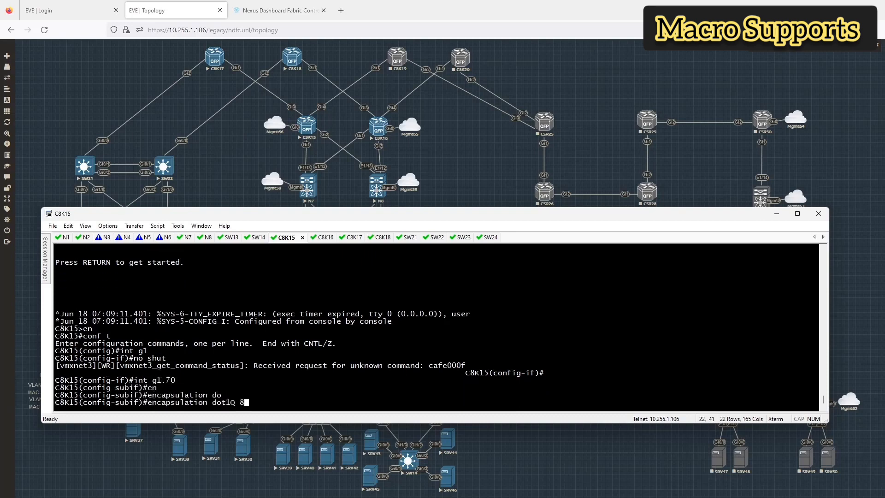
pyautogui.press('Return')
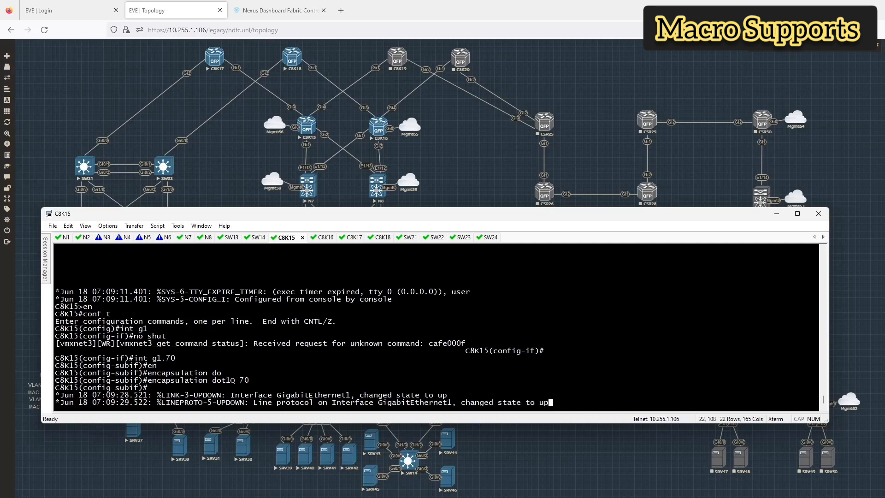
pyautogui.press('Return')
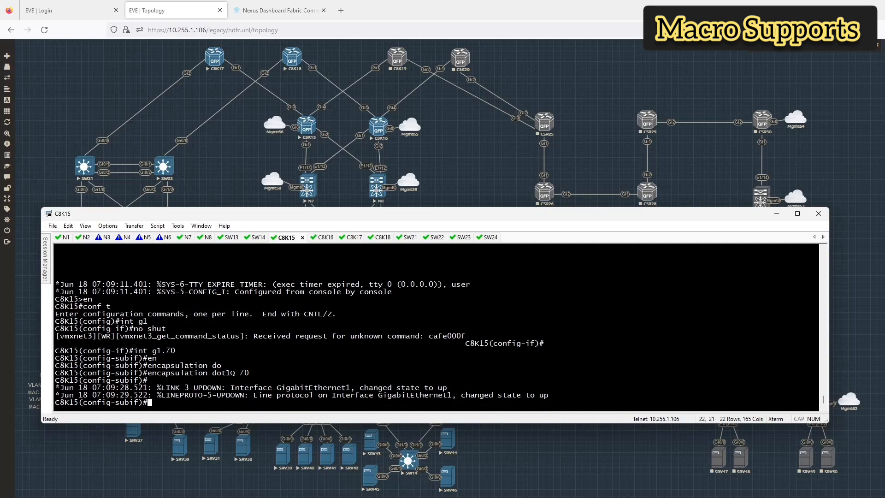
pyautogui.press('Return')
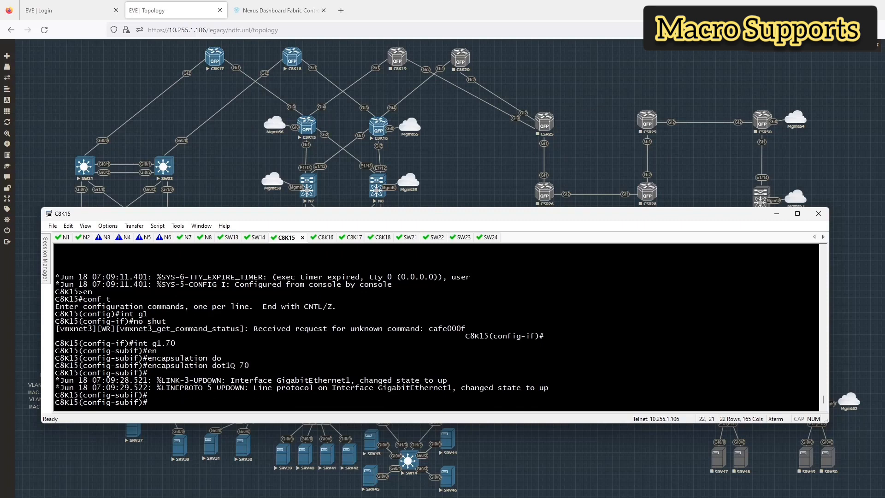
# Step: Assign 10.7.15.2 255.255.255.252 to the subinterface and ping 10.7.15.1 successfully
pyautogui.write('ip add 10.7.15.2 255.255.255.255.')
pyautogui.press('BackSpace')
pyautogui.press('BackSpace')
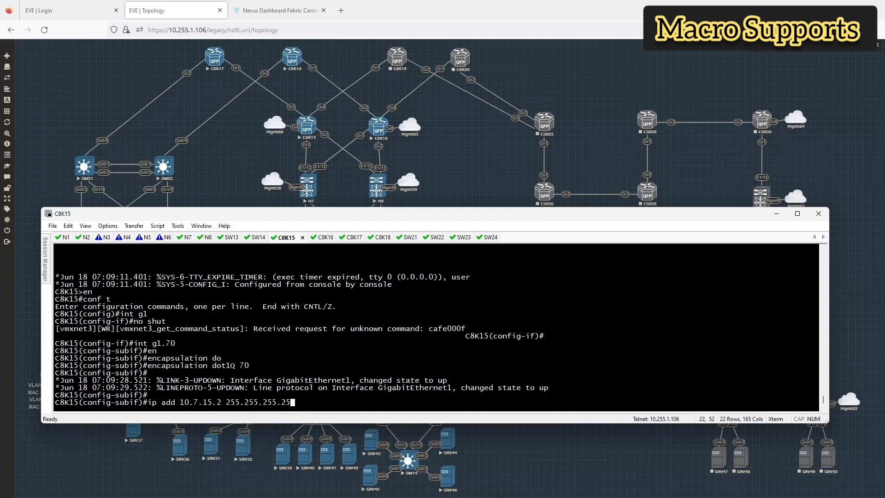
pyautogui.write('2')
pyautogui.press('Return')
pyautogui.write('do ping ')
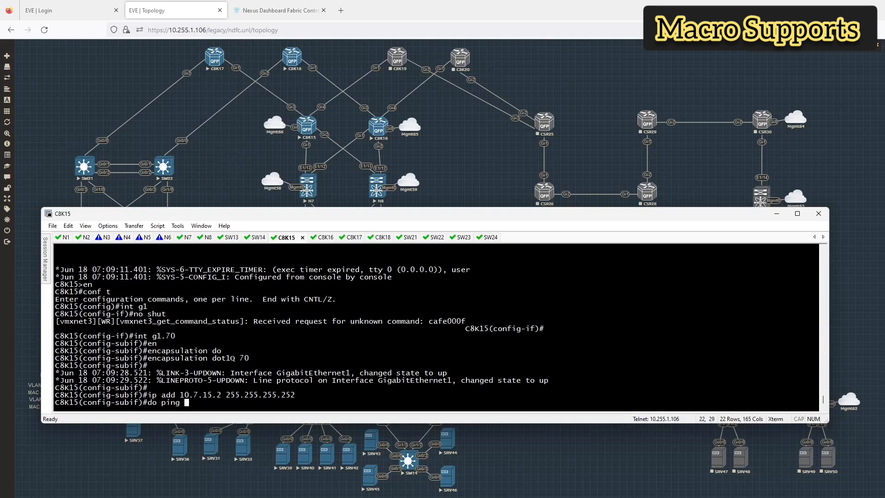
pyautogui.write('10.7.15.1')
pyautogui.press('Return')
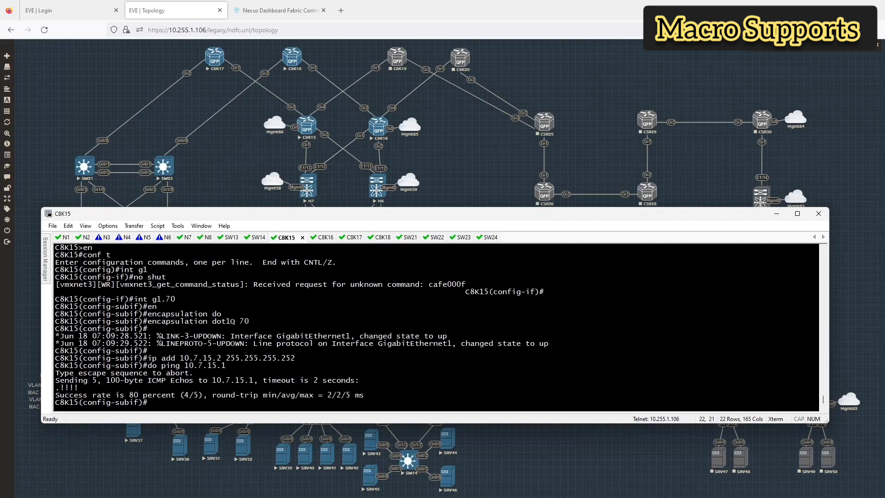
pyautogui.write('exit')
pyautogui.press('Return')
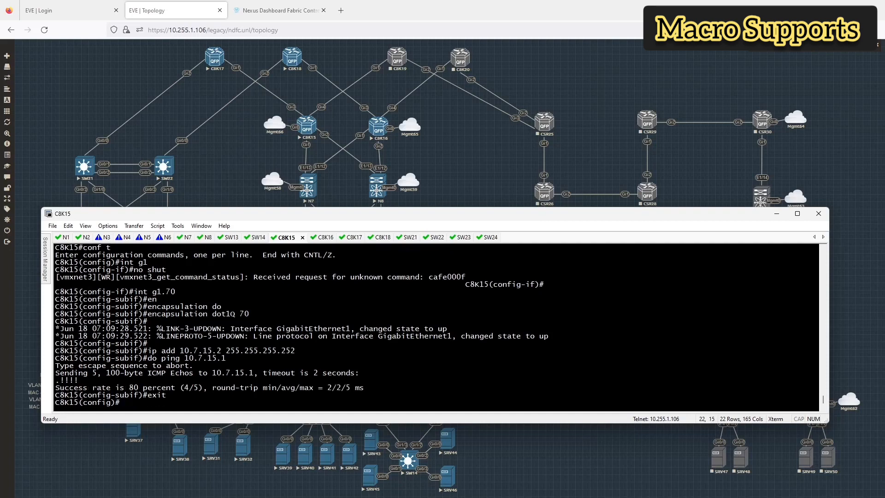
# Step: Start BGP 65011, disable default IPv4 activation, and add neighbor 10.7.15.1 with remote AS 65001
pyautogui.write('router bgp 65011')
pyautogui.press('Return')
pyautogui.write('no')
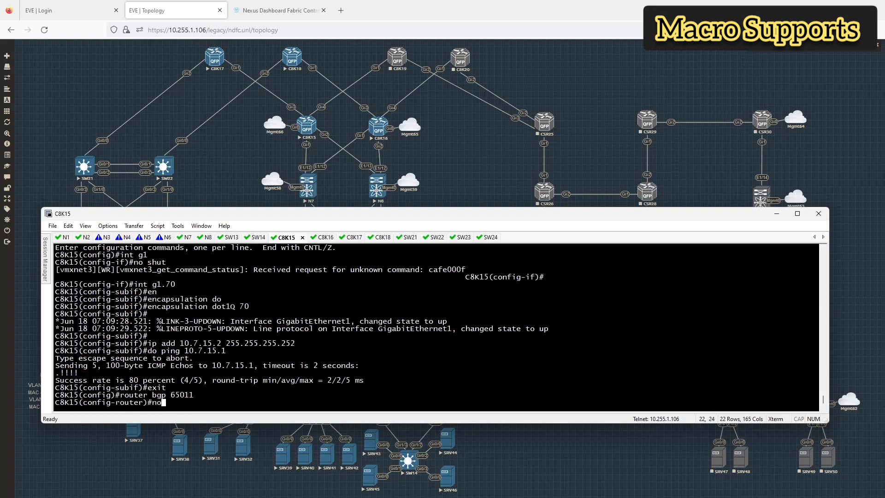
pyautogui.write(' bgp def ipv4')
pyautogui.press('Return')
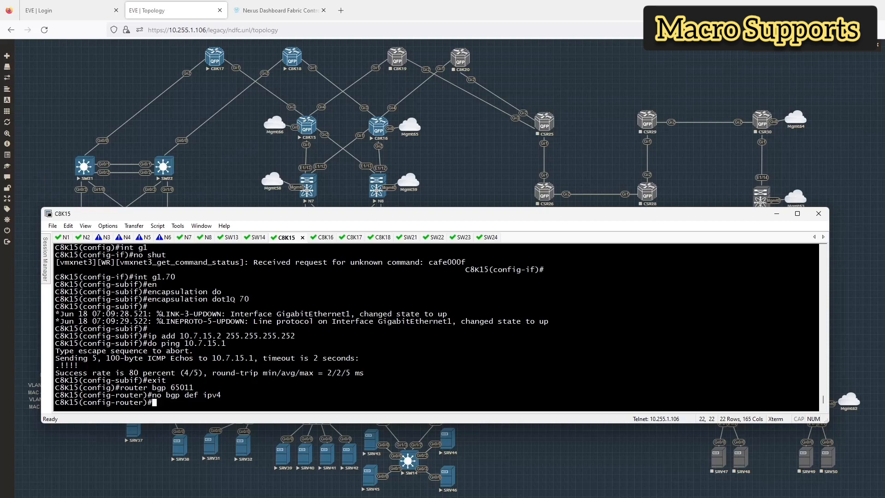
pyautogui.write('nei')
pyautogui.press('Tab')
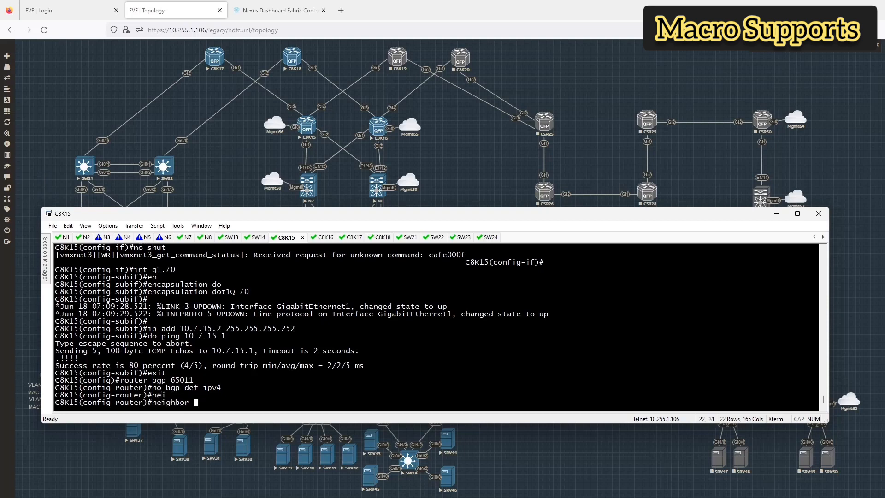
pyautogui.write('10.7.15.1')
pyautogui.press('Return')
pyautogui.write('r')
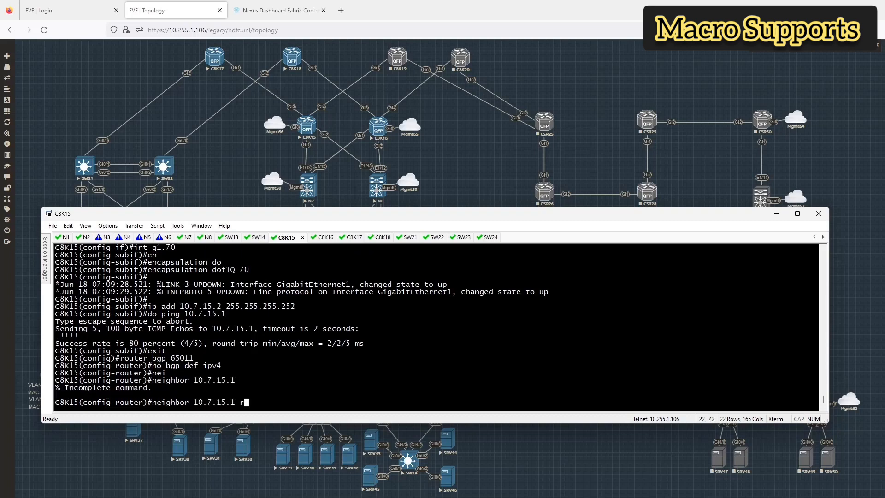
pyautogui.write('emot')
pyautogui.press('Tab')
pyautogui.write('65001')
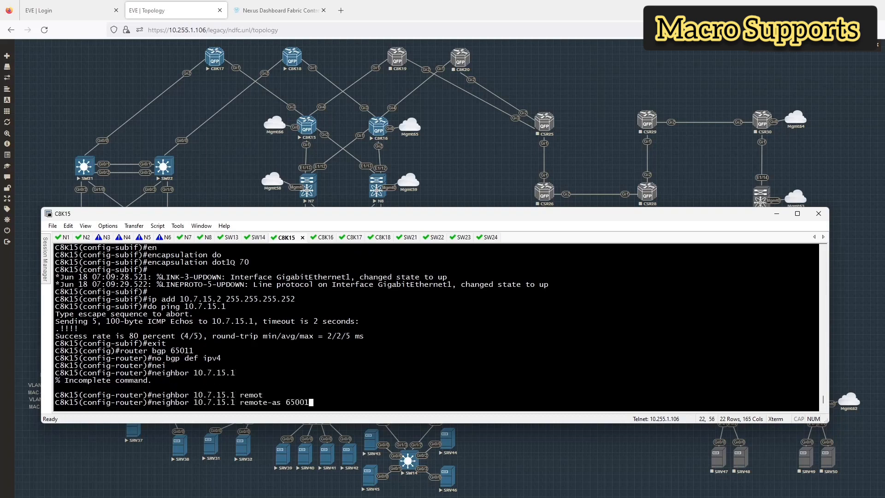
pyautogui.press('Return')
# Step: Activate neighbor 10.7.15.1 under the IPv4 unicast address family
pyautogui.write('ad')
pyautogui.press('Tab')
pyautogui.write('ipv')
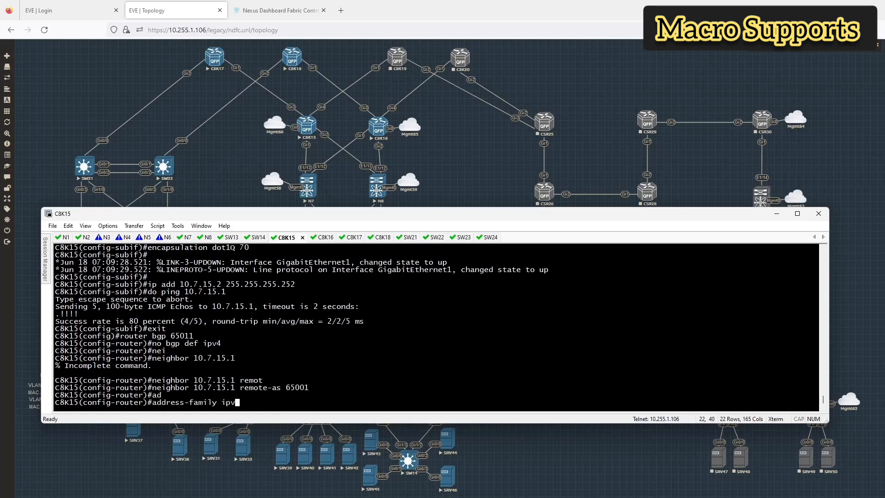
pyautogui.write('4 un')
pyautogui.press('Tab')
pyautogui.press('Return')
pyautogui.press('Up')
pyautogui.press('Up')
pyautogui.press('BackSpace')
pyautogui.press('BackSpace')
pyautogui.press('BackSpace')
pyautogui.press('BackSpace')
pyautogui.press('BackSpace')
pyautogui.press('BackSpace')
pyautogui.press('BackSpace')
pyautogui.press('BackSpace')
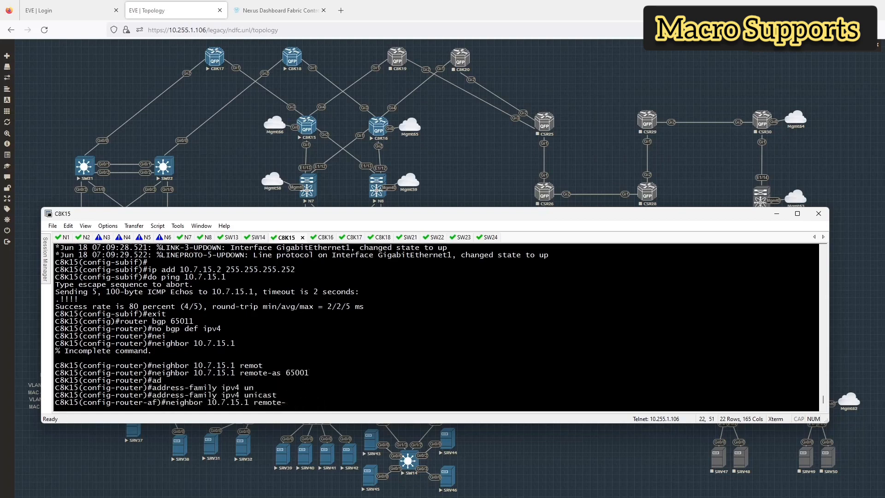
pyautogui.press('BackSpace')
pyautogui.press('BackSpace')
pyautogui.press('BackSpace')
pyautogui.press('BackSpace')
pyautogui.press('BackSpace')
pyautogui.press('BackSpace')
pyautogui.press('BackSpace')
pyautogui.write('act')
pyautogui.press('Return')
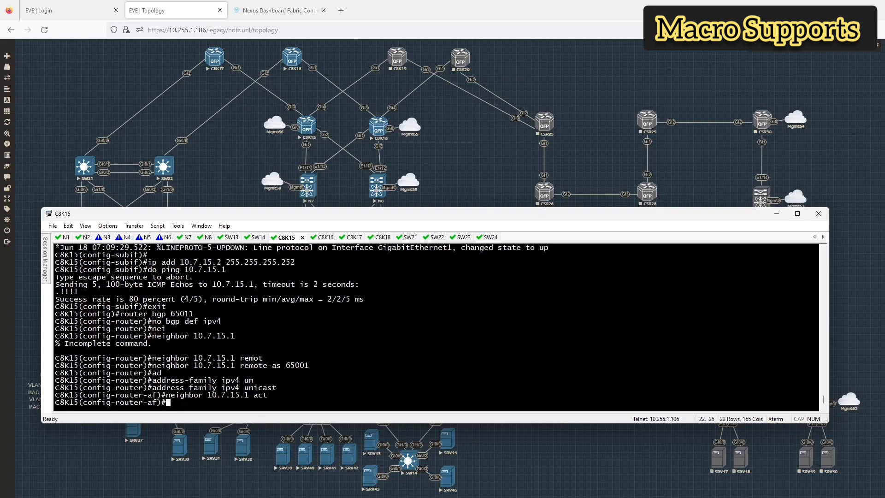
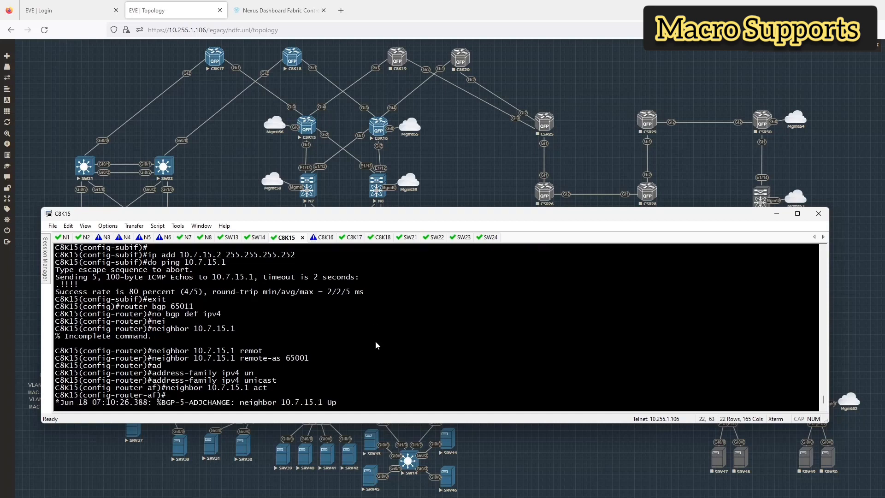
# Step: Check the BGP summary for peer 10.7.15.1, then view the IPv4 unicast BGP table
pyautogui.write('do sh b')
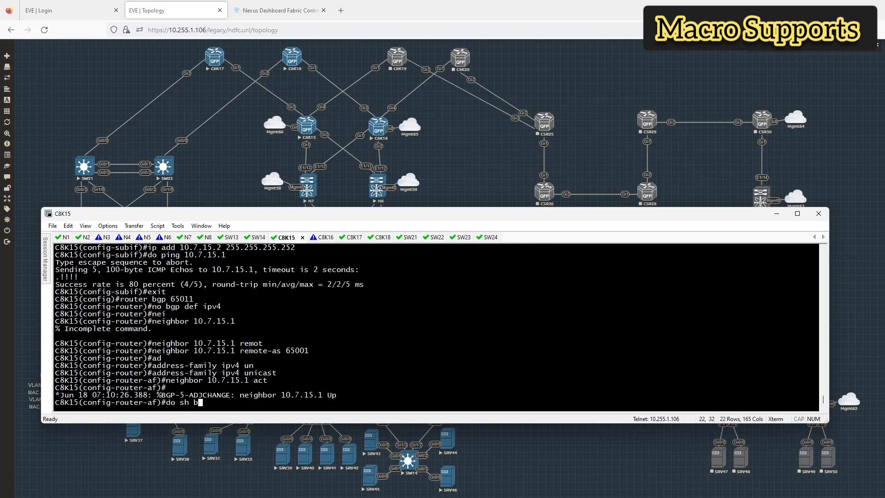
pyautogui.write('gp ipv4 unicast sum')
pyautogui.press('Return')
pyautogui.press('Up')
pyautogui.press('BackSpace')
pyautogui.press('BackSpace')
pyautogui.press('BackSpace')
pyautogui.press('BackSpace')
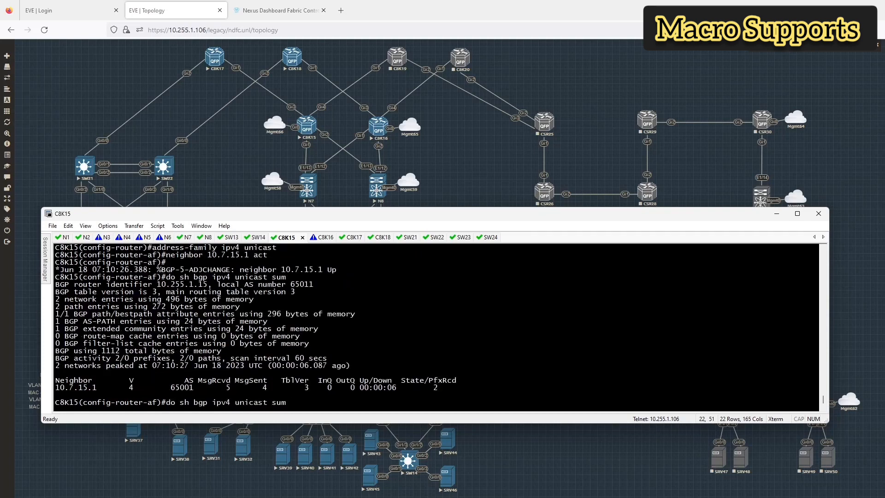
pyautogui.press('Return')
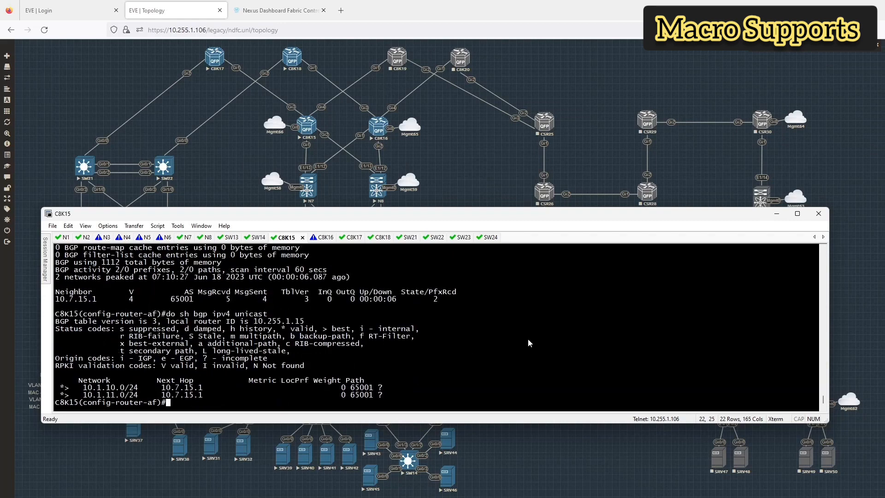
# Step: Bring GigabitEthernet2 out of shutdown on C8K15
pyautogui.write('int g2')
pyautogui.press('Return')
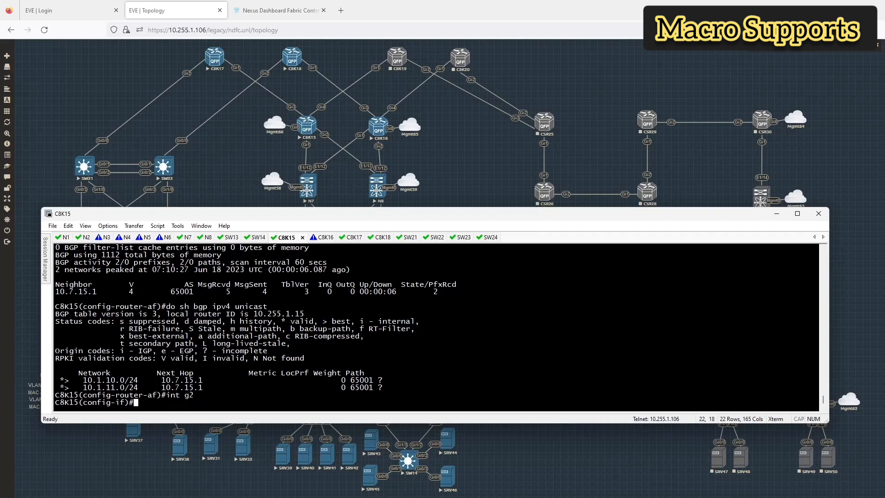
pyautogui.write('no shut')
pyautogui.press('Return')
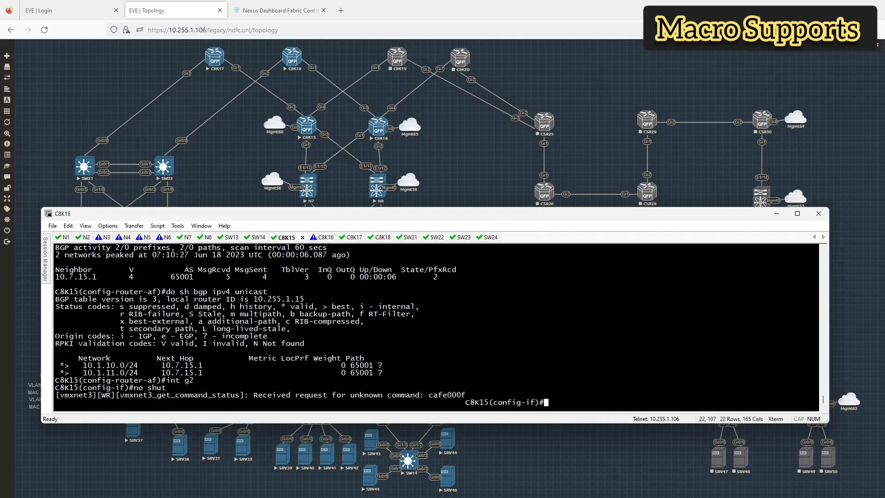
pyautogui.press('Return')
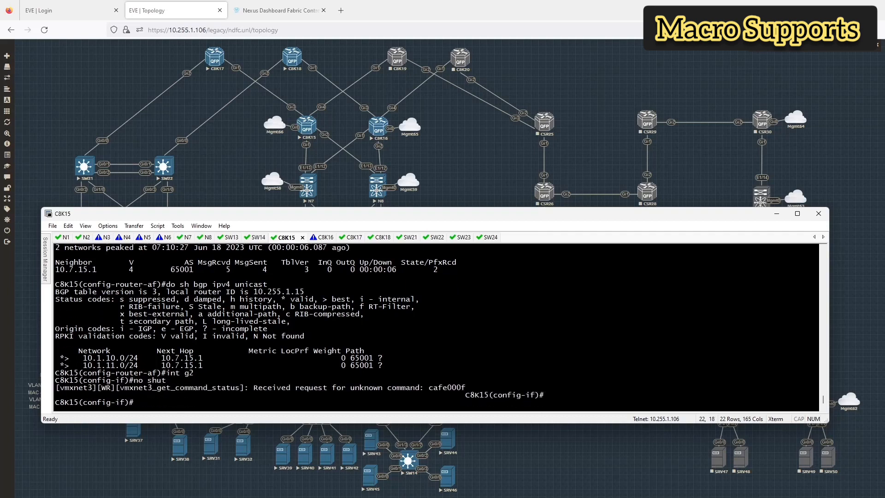
# Step: Create subinterface g2.70 with dot1Q VLAN 70 encapsulation
pyautogui.press('Up')
pyautogui.press('Up')
pyautogui.write('.70')
pyautogui.press('Return')
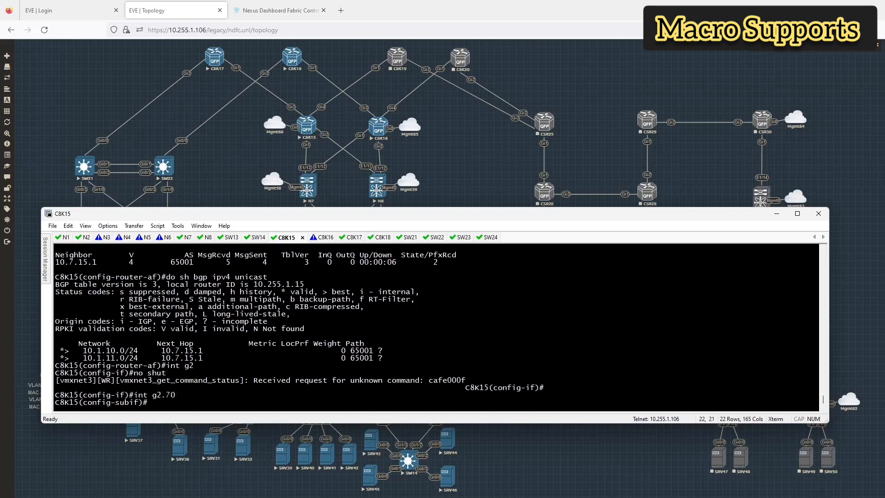
pyautogui.write('en')
pyautogui.press('Tab')
pyautogui.write('do')
pyautogui.press('Tab')
pyautogui.write('70')
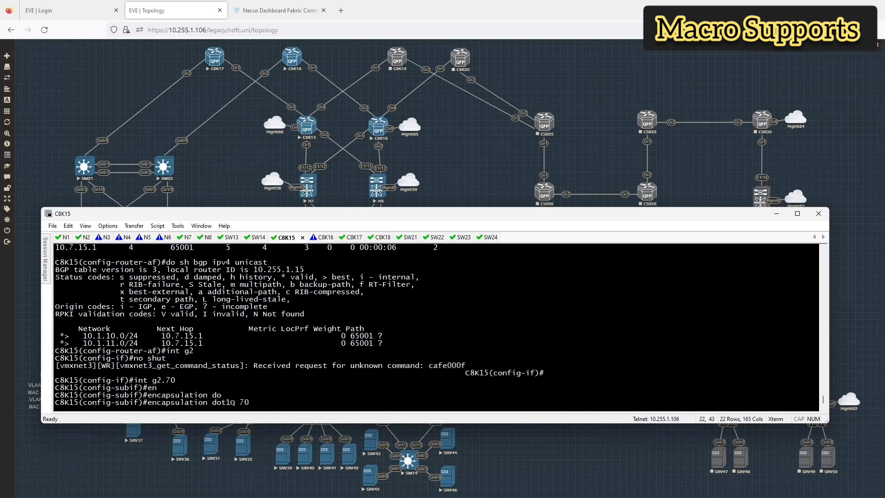
pyautogui.press('Return')
# Step: Assign 10.8.15.2 255.255.255.252 to g2.70, ping 10.8.15.1, and enter router bgp 65011
pyautogui.write('ip add 10')
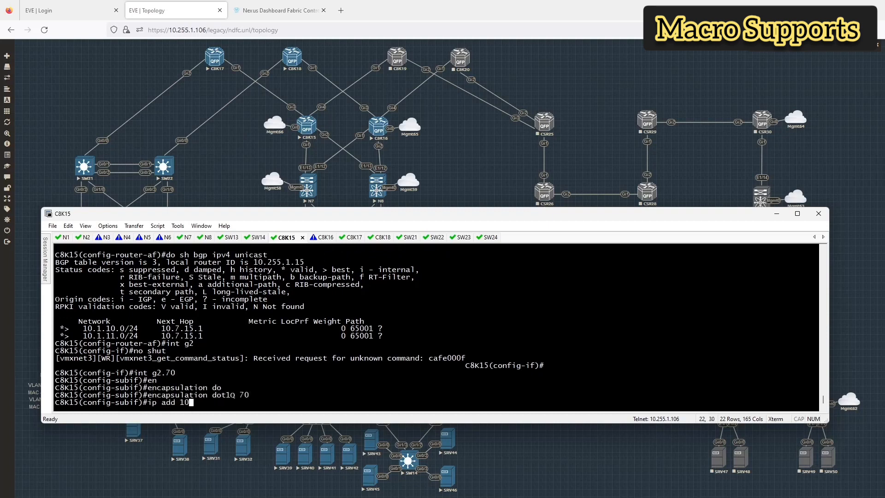
pyautogui.write('.8.15.2 255.255.255.252')
pyautogui.press('Return')
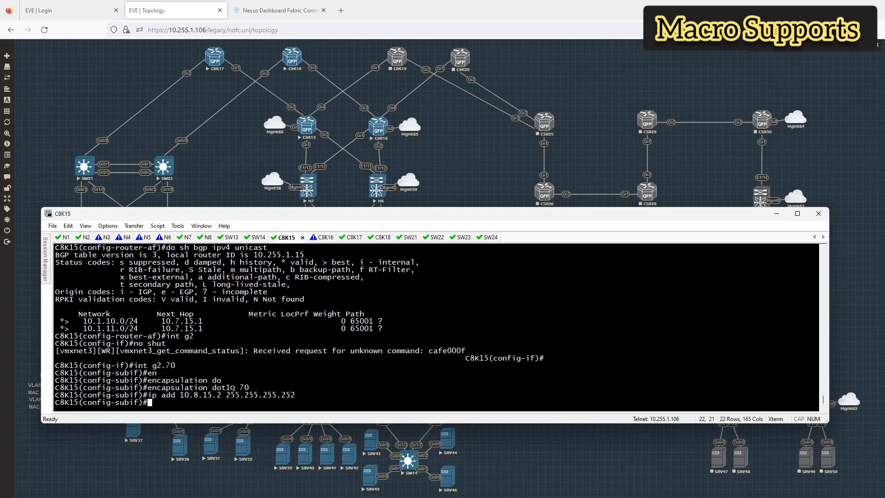
pyautogui.press('Return')
pyautogui.write('do p')
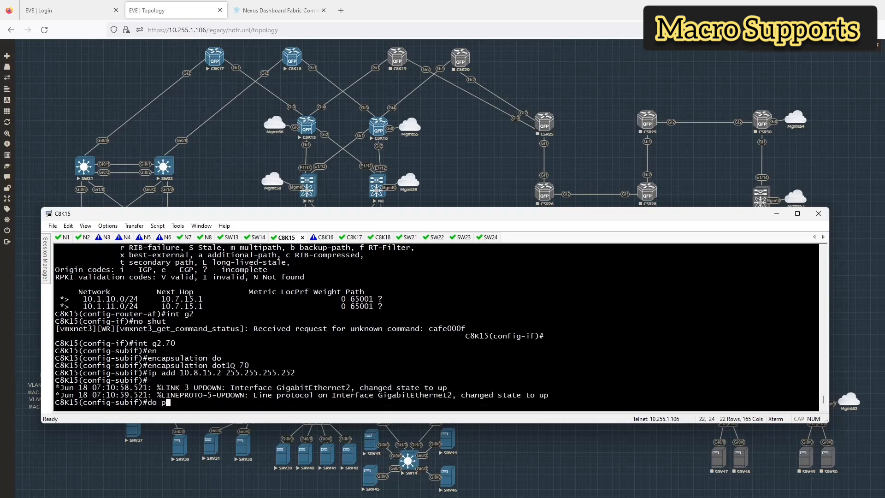
pyautogui.write('ing 10.8.15.1')
pyautogui.press('Return')
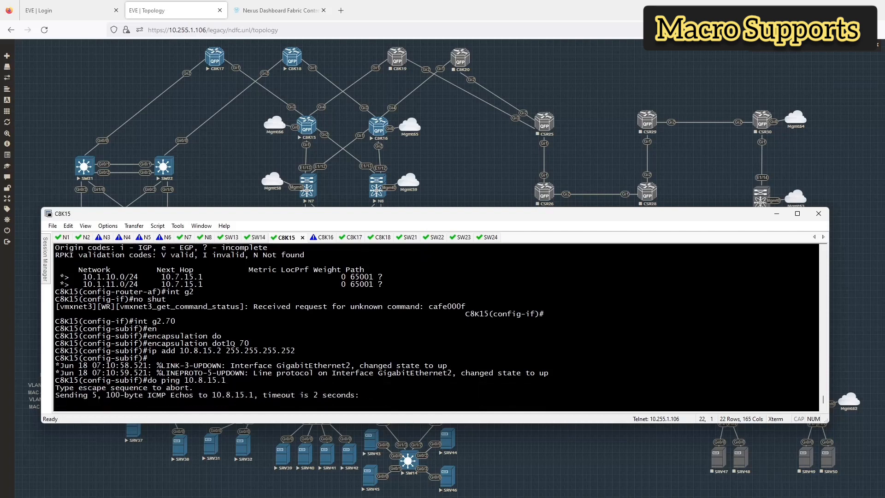
pyautogui.write('rou')
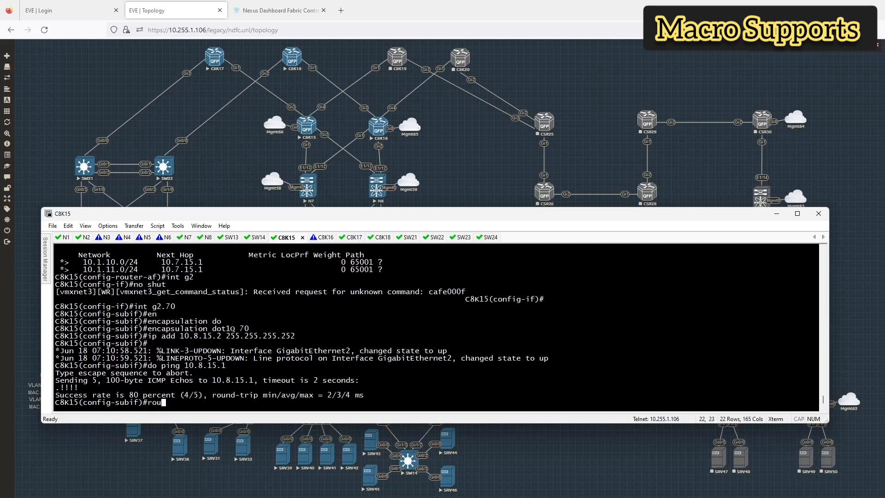
pyautogui.write('ter bgp 65011')
pyautogui.press('Return')
# Step: Add neighbor 10.8.15.1 with remote AS 65001
pyautogui.write('nei')
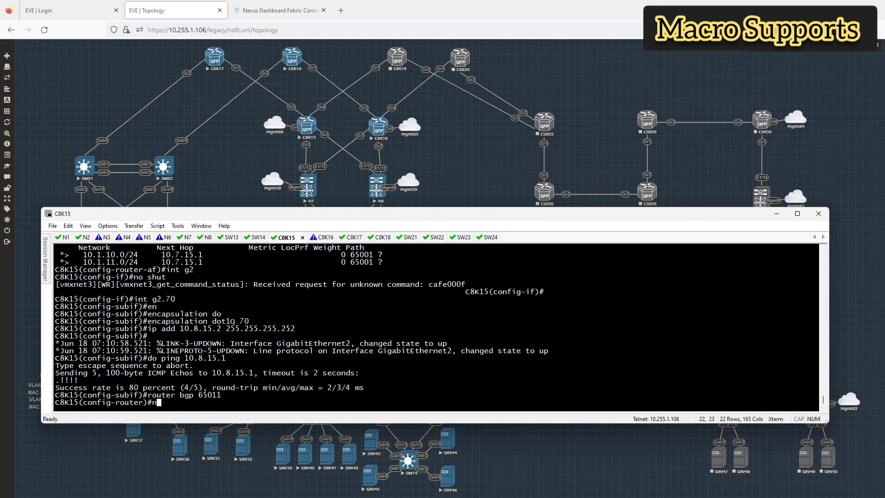
pyautogui.press('Tab')
pyautogui.write('10.8')
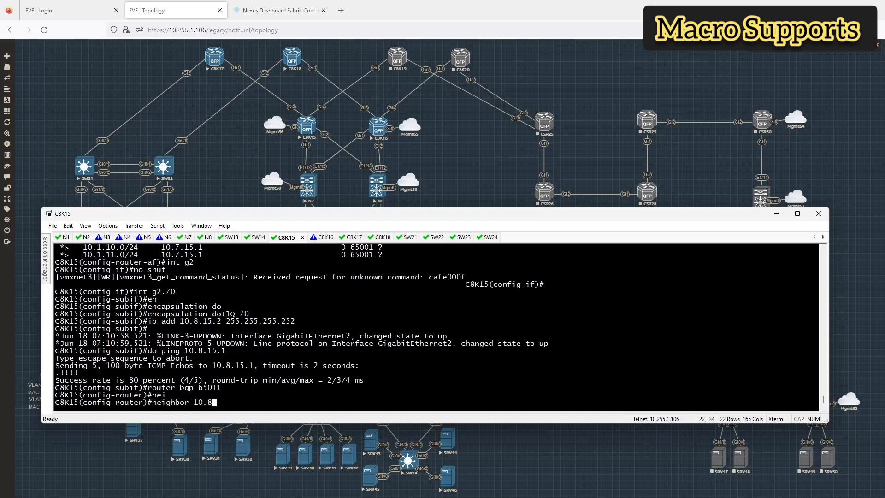
pyautogui.write('.15.1 remot')
pyautogui.press('Tab')
pyautogui.write('65001')
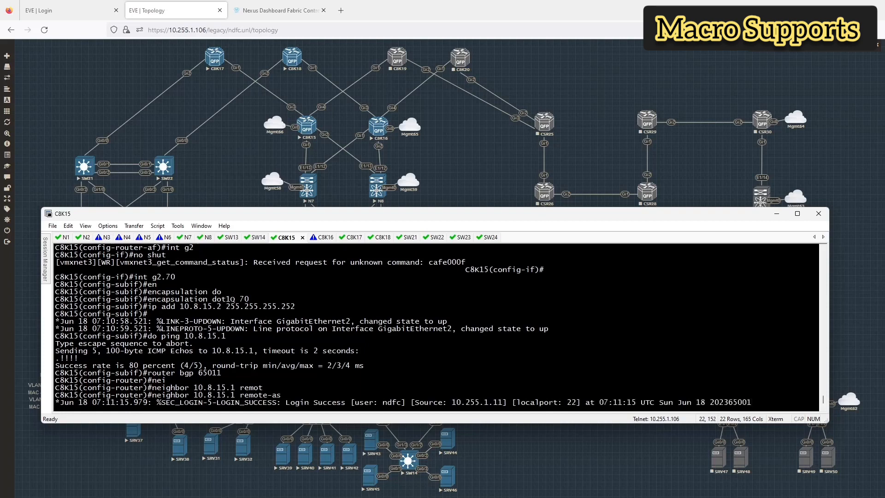
pyautogui.press('Return')
# Step: Activate neighbor 10.8.15.1 under the IPv4 address family
pyautogui.write('add')
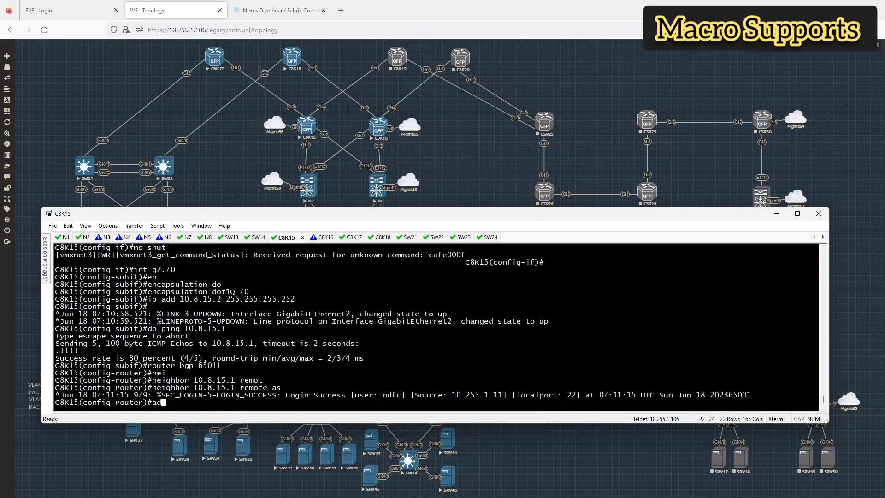
pyautogui.press('Tab')
pyautogui.write('ipv4')
pyautogui.press('Return')
pyautogui.press('Up')
pyautogui.press('Up')
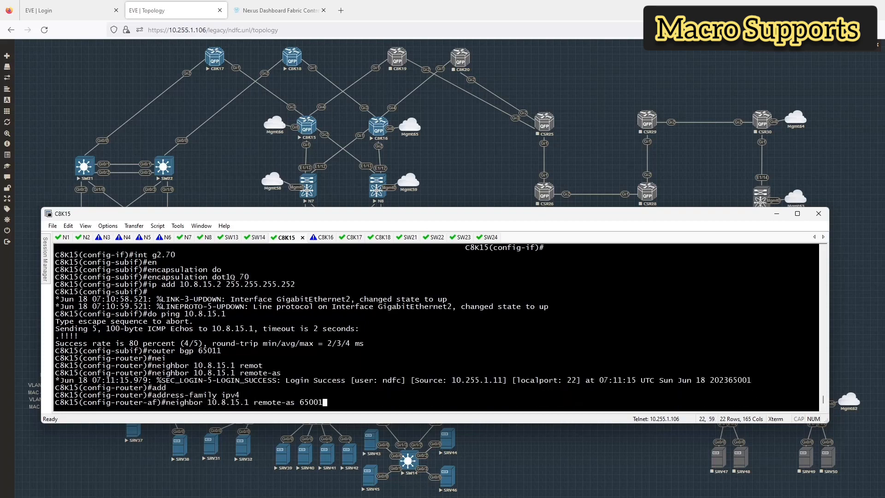
pyautogui.press('BackSpace')
pyautogui.press('BackSpace')
pyautogui.press('BackSpace')
pyautogui.press('BackSpace')
pyautogui.press('BackSpace')
pyautogui.press('BackSpace')
pyautogui.press('BackSpace')
pyautogui.press('BackSpace')
pyautogui.press('BackSpace')
pyautogui.press('BackSpace')
pyautogui.press('BackSpace')
pyautogui.press('BackSpace')
pyautogui.press('BackSpace')
pyautogui.press('BackSpace')
pyautogui.press('BackSpace')
pyautogui.press('BackSpace')
pyautogui.write('act')
pyautogui.press('Return')
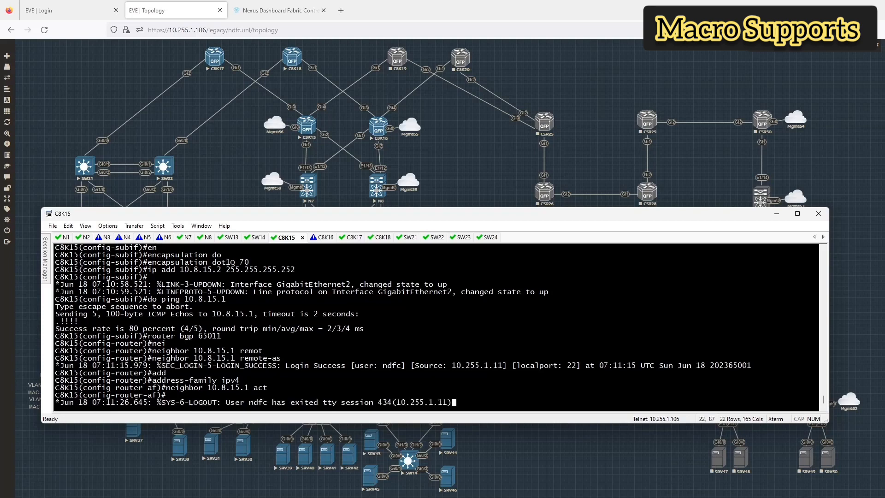
pyautogui.press('Return')
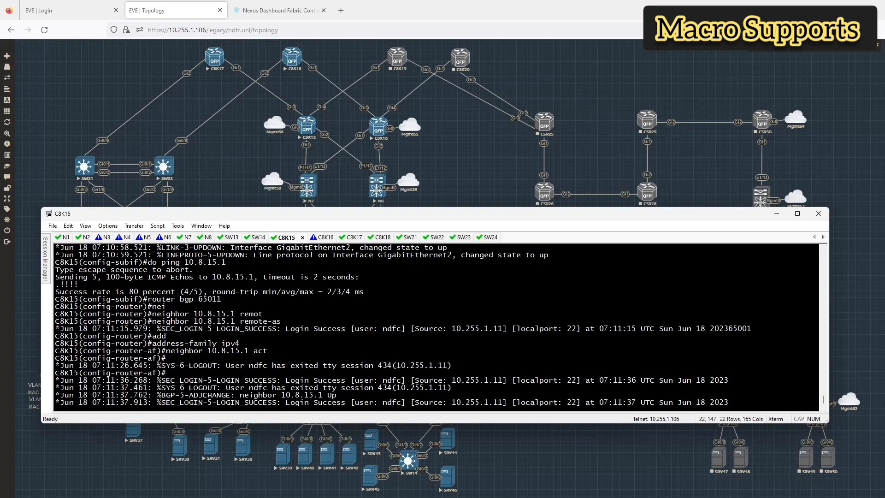
# Step: Confirm 10.1.10.0/24 and 10.1.11.0/24 appear via 10.8.15.1 and 10.7.15.1, then exit the address family
pyautogui.write('do sh ')
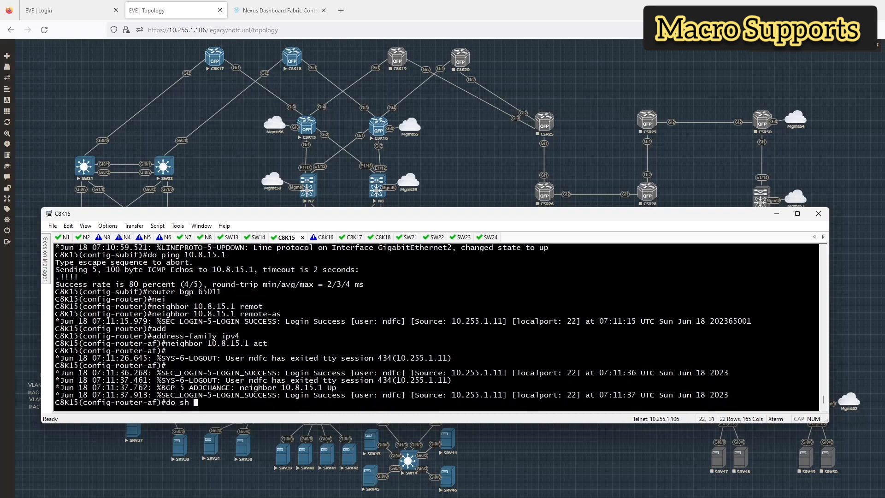
pyautogui.write('bgp ipv4 unicast')
pyautogui.press('Return')
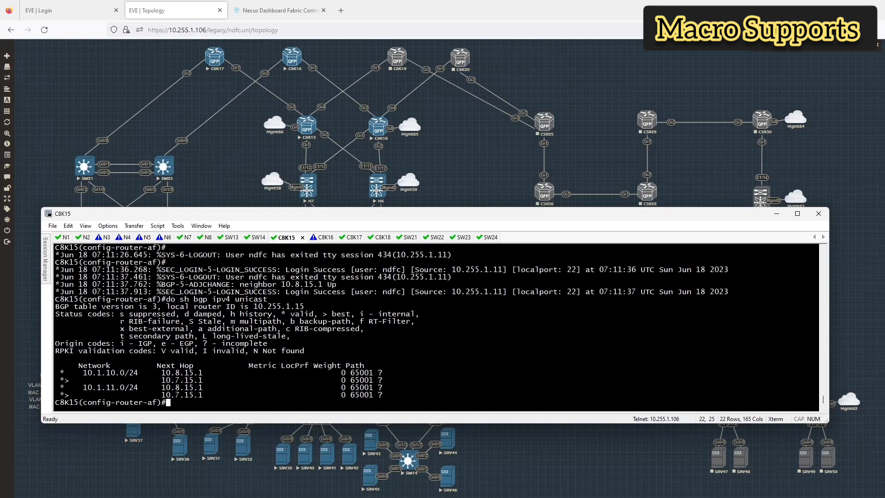
pyautogui.write('exit')
pyautogui.press('Return')
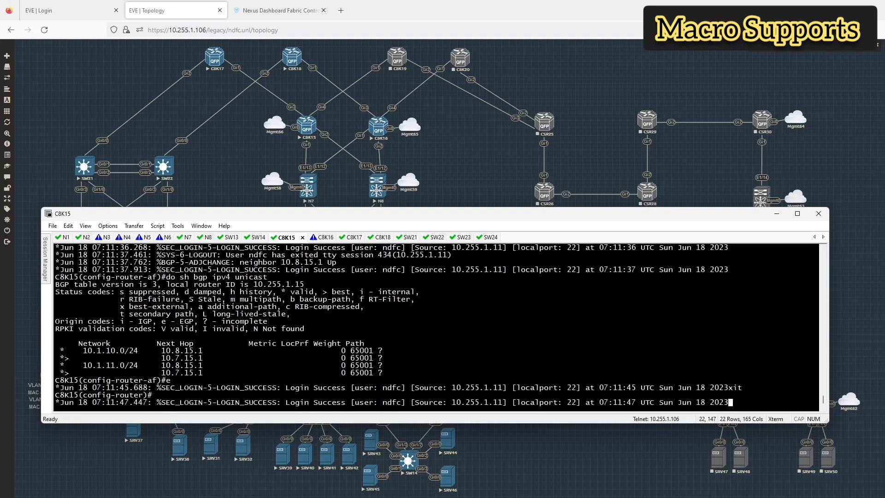
pyautogui.press('Return')
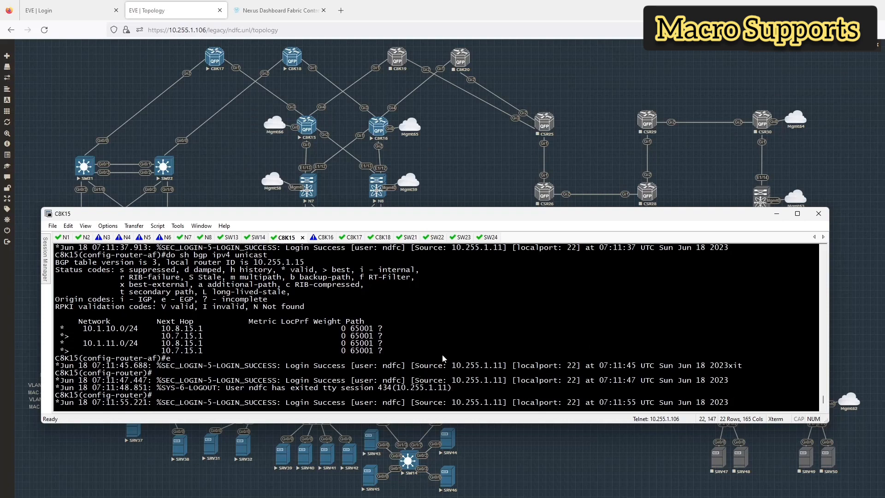
pyautogui.press('Return')
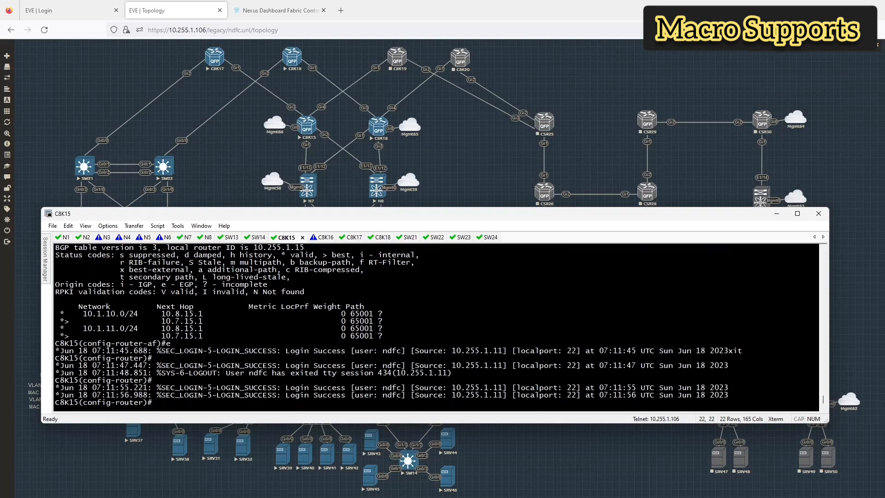